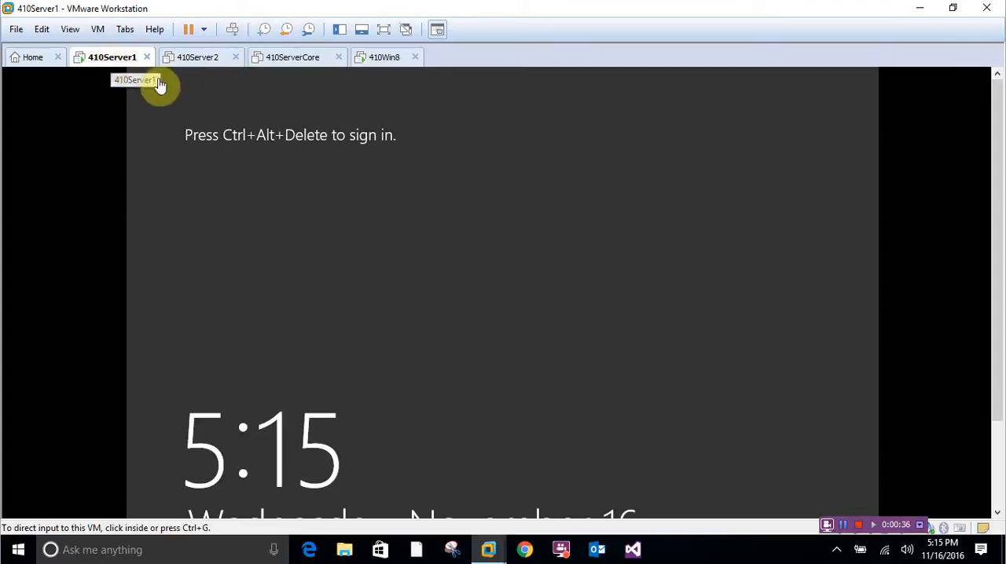
# - Sign in to the 410Server1 virtual machine as the domain Administrator, entering the account password
pyautogui.click(234, 30)
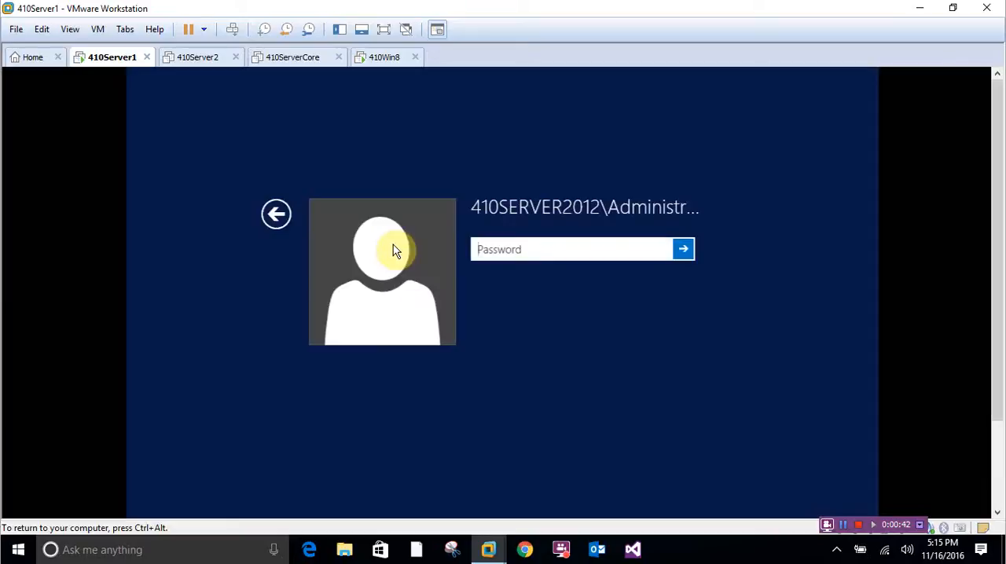
pyautogui.click(503, 249)
pyautogui.write('Passw0rd!1')
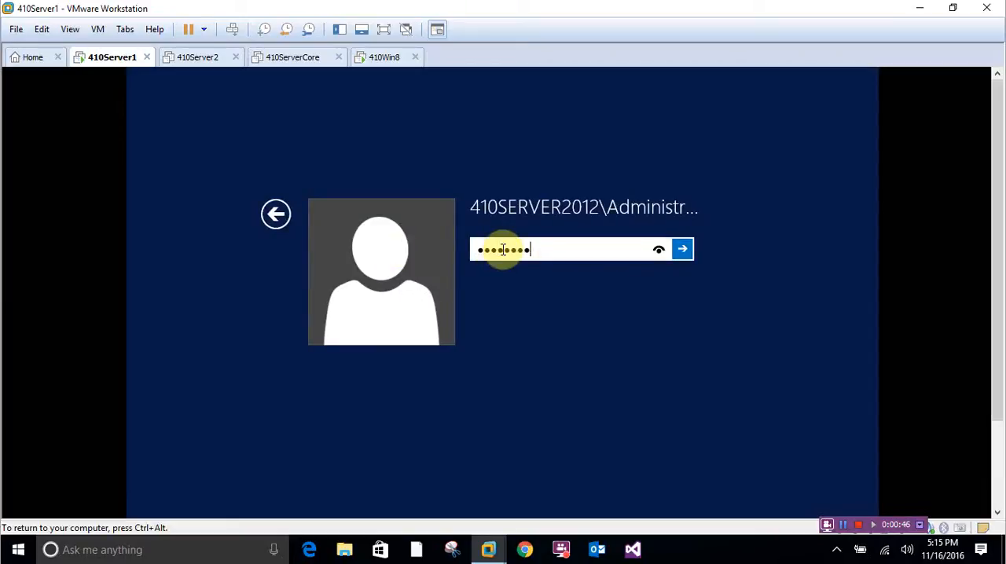
pyautogui.press('Return')
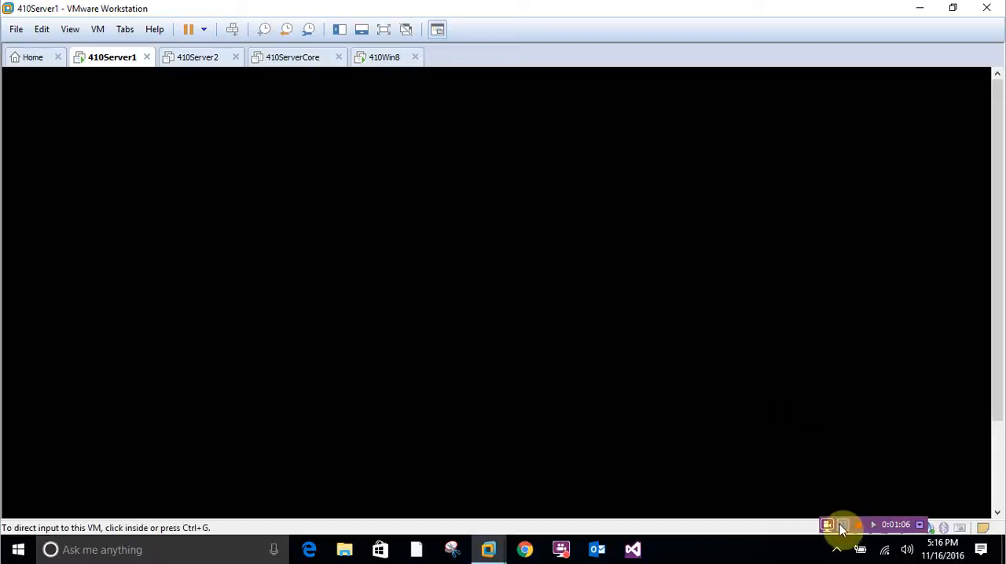
# - Open Active Directory Users and Computers from Server Manager on 410Server1
pyautogui.click(842, 525)
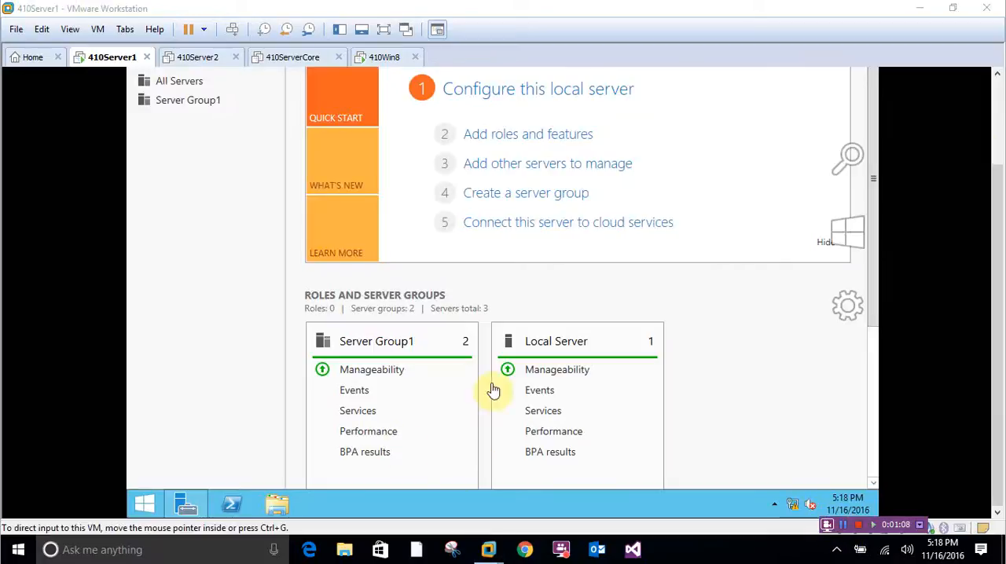
pyautogui.moveTo(990, 209); pyautogui.dragTo(998, 110)
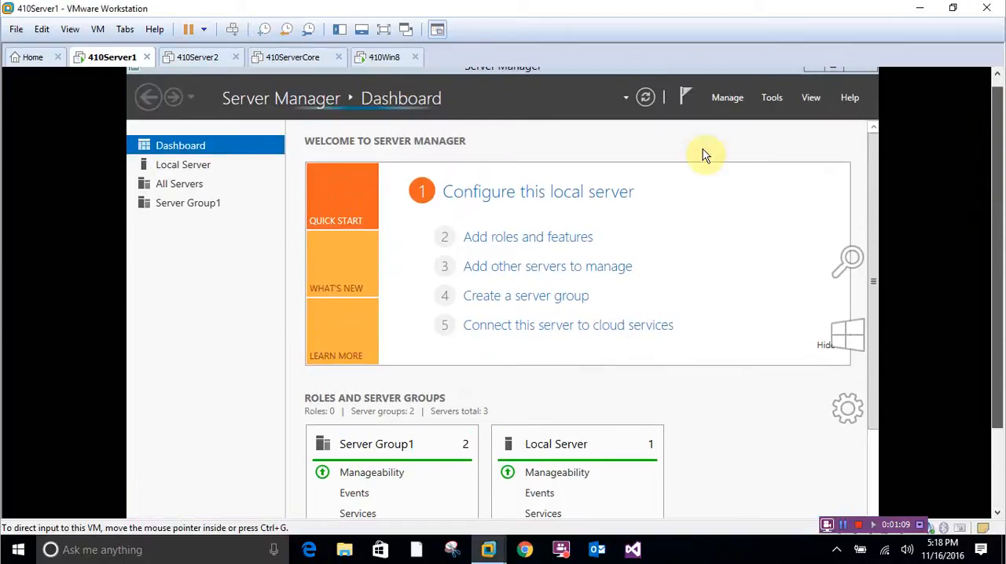
pyautogui.click(771, 109)
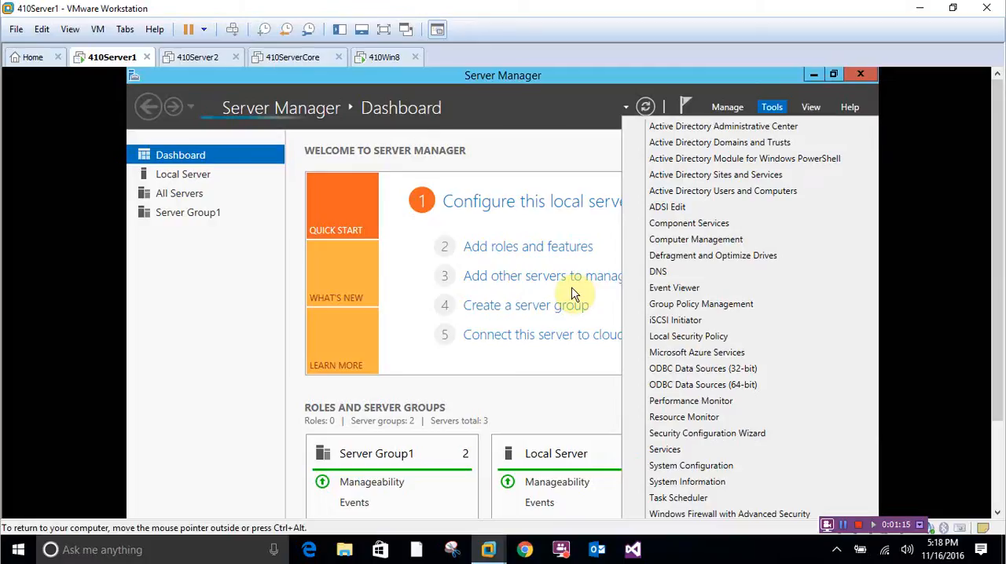
pyautogui.click(721, 193)
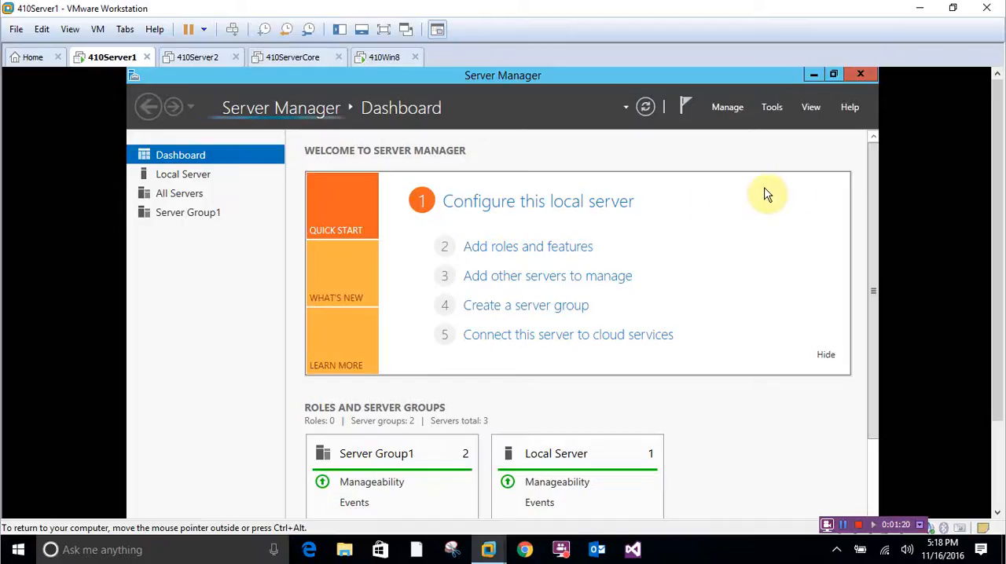
pyautogui.moveTo(999, 175); pyautogui.dragTo(1002, 238)
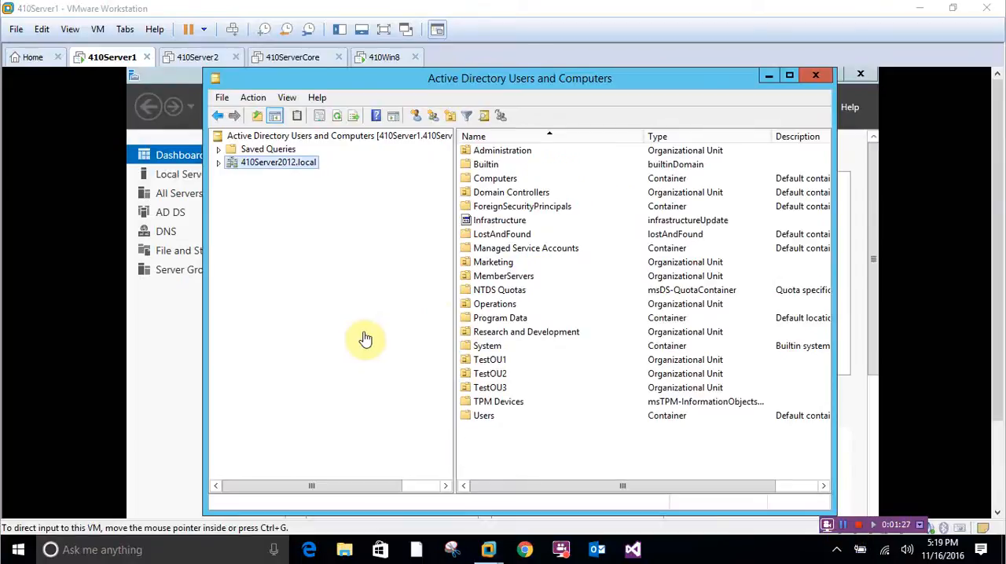
# - Expand the 410Server2012.local domain and show the contents of its Computers container
pyautogui.click(220, 163)
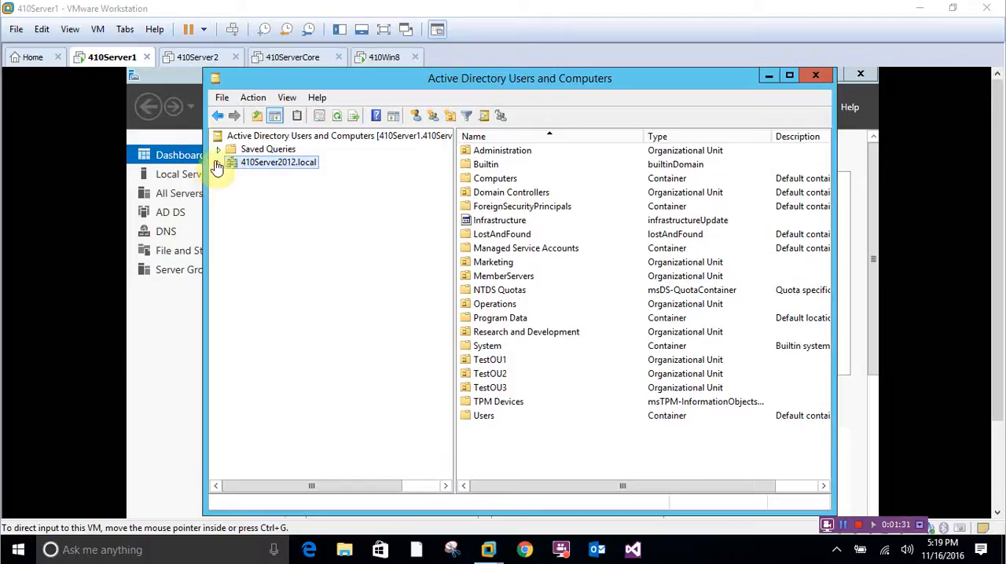
pyautogui.doubleClick(232, 165)
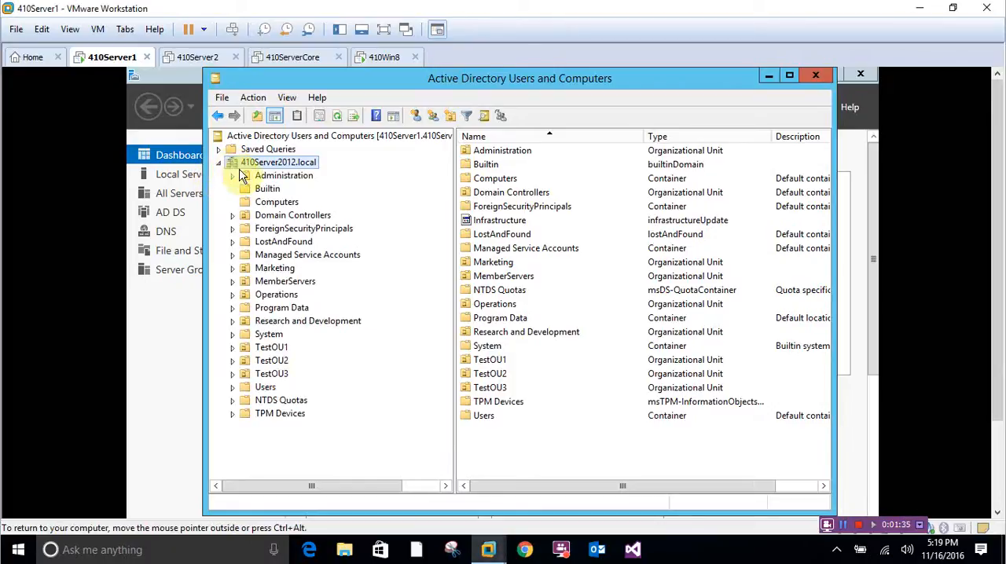
pyautogui.click(253, 202)
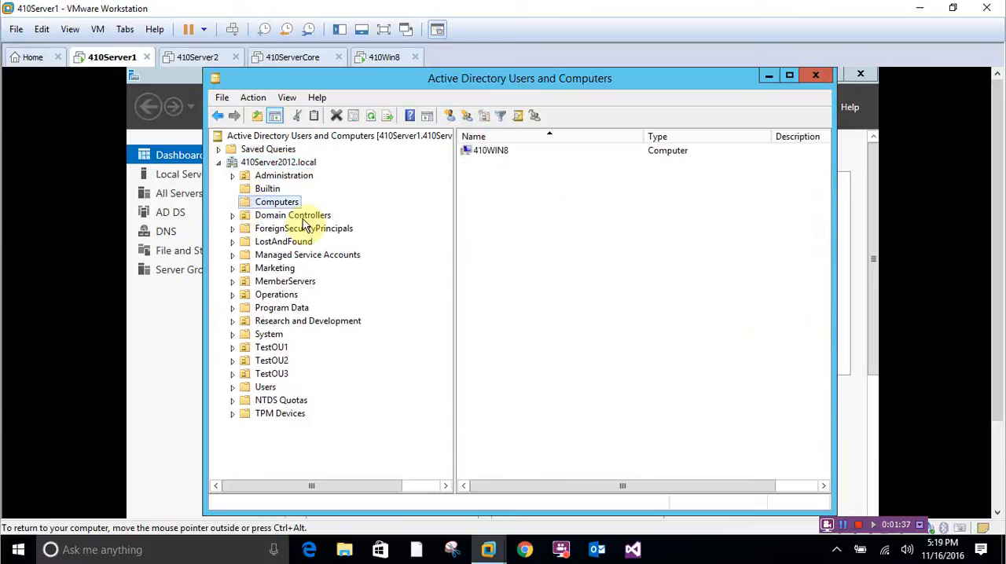
# - Move the 410WIN8 computer from the Computers container into the TestOU3 organizational unit
pyautogui.rightClick(481, 151)
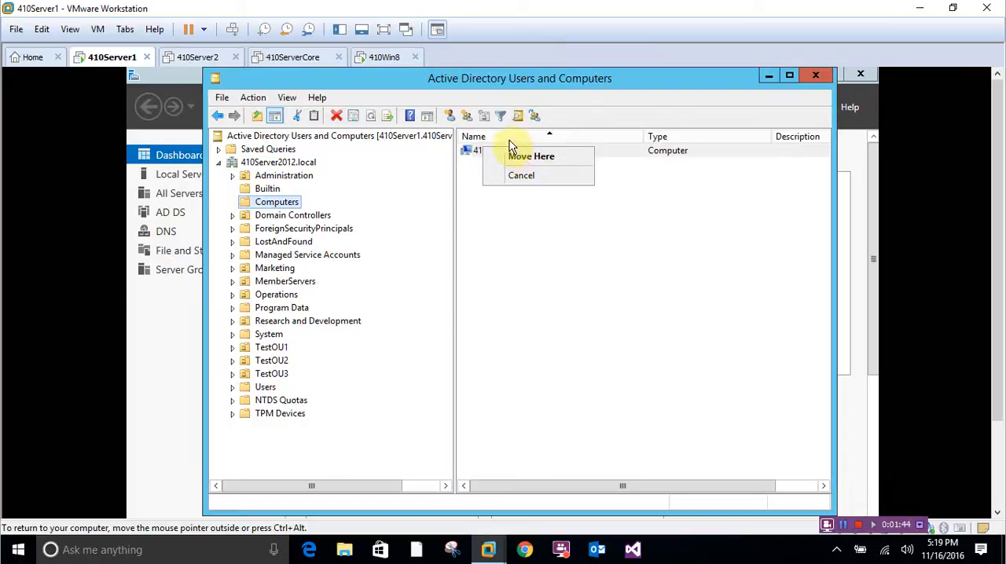
pyautogui.click(584, 270)
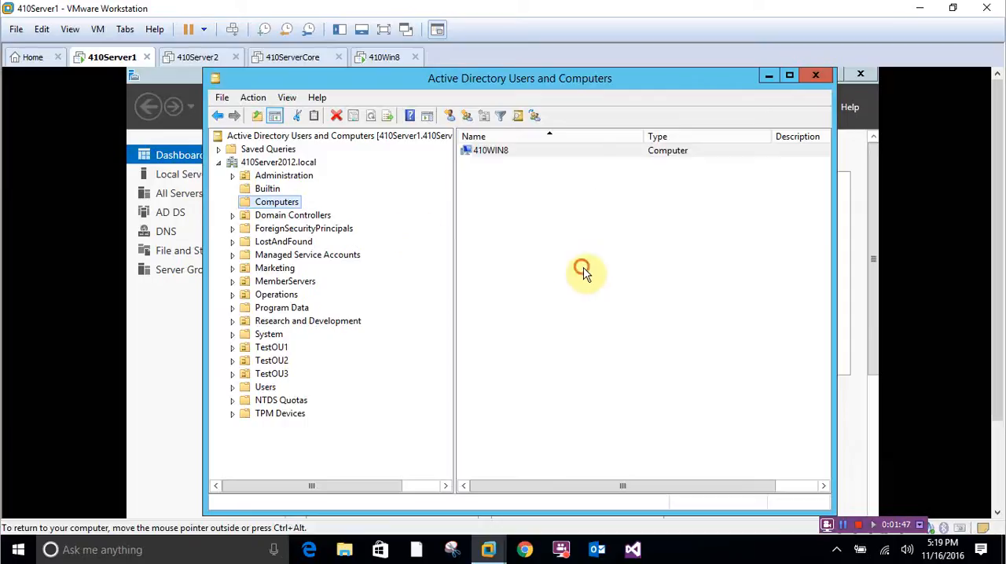
pyautogui.click(488, 152)
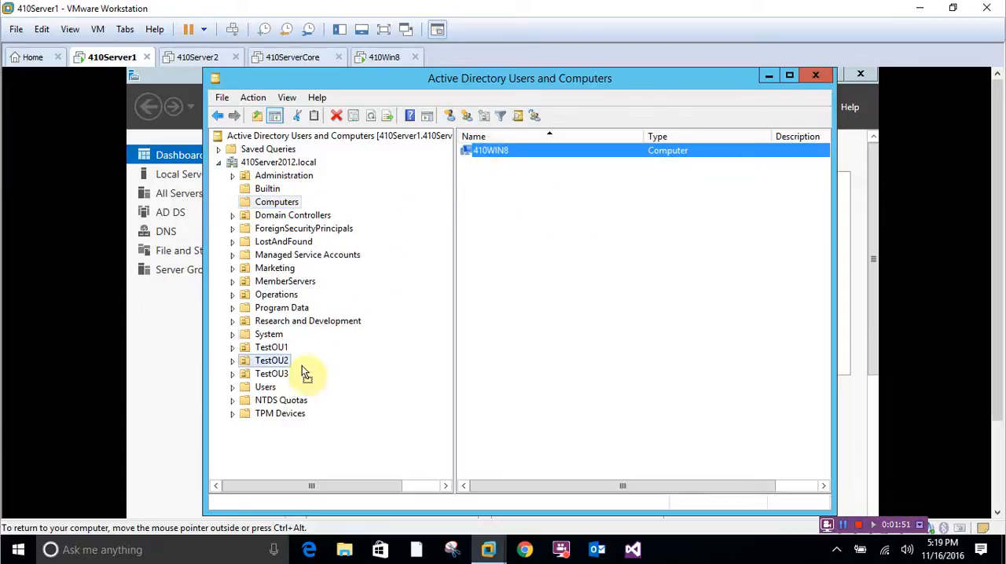
pyautogui.moveTo(279, 380); pyautogui.dragTo(280, 376)
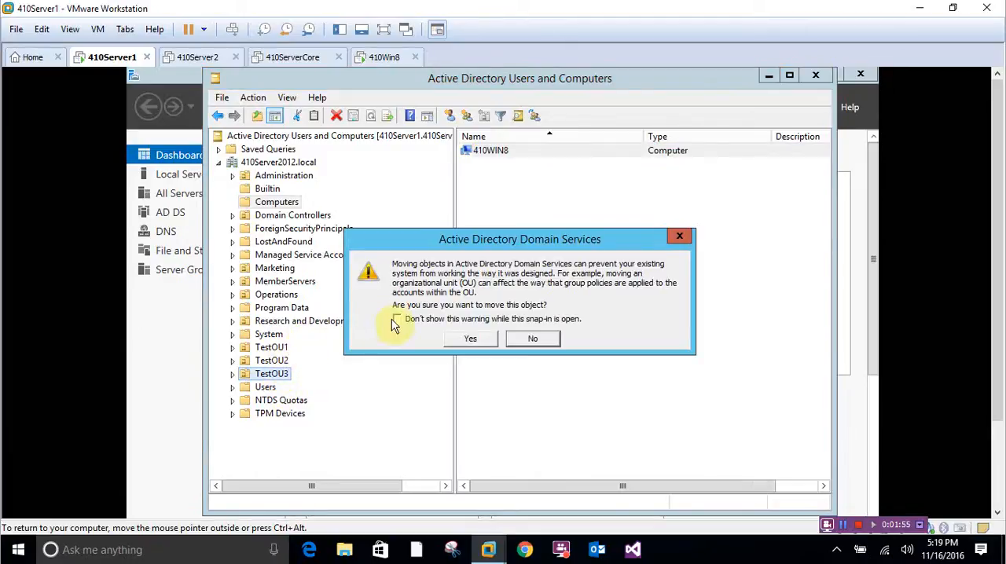
pyautogui.click(468, 340)
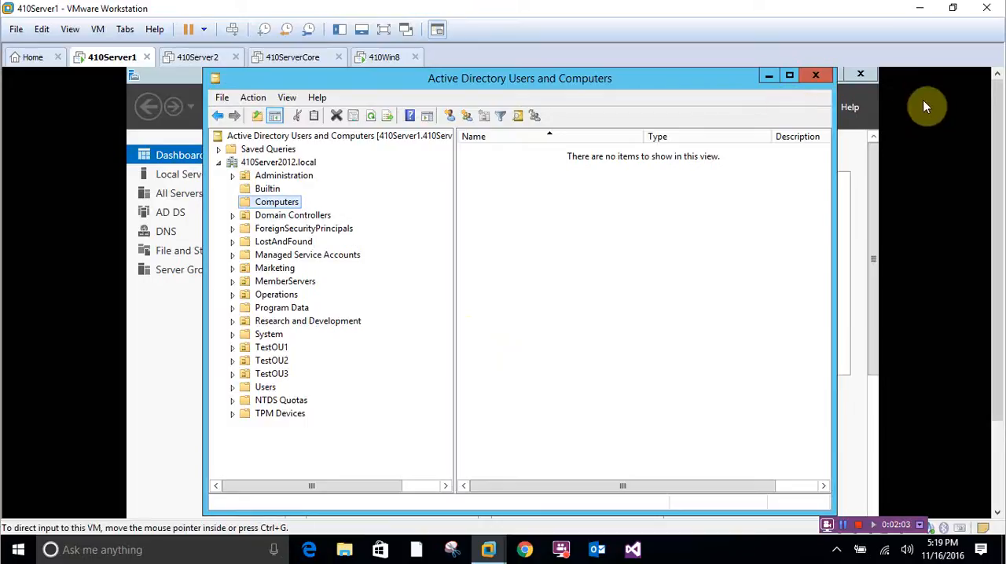
# - Open Group Policy Management from Server Manager
pyautogui.click(844, 525)
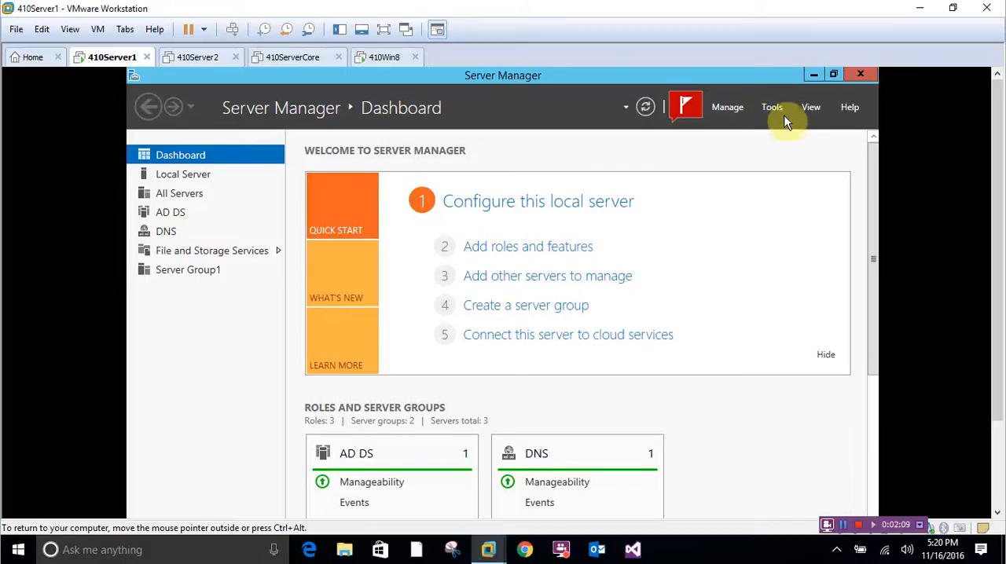
pyautogui.click(776, 107)
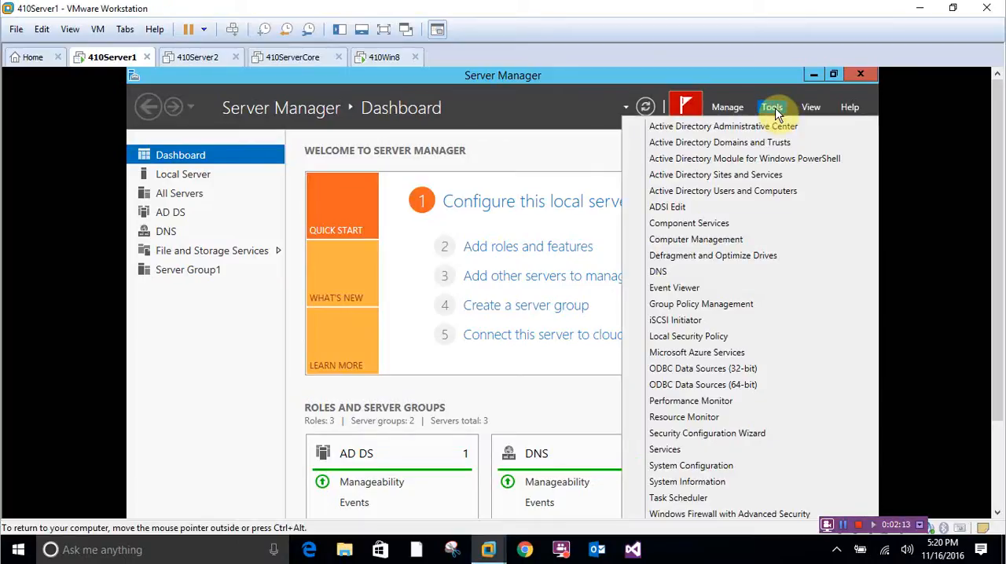
pyautogui.click(731, 309)
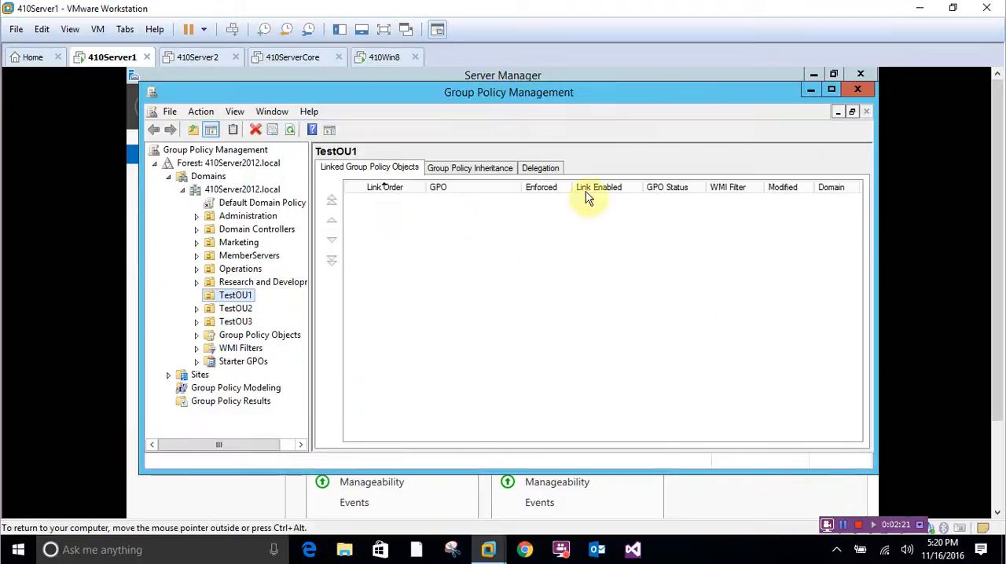
# - Open GPO3, which is linked to the TestOU3 organizational unit, for editing
pyautogui.click(236, 321)
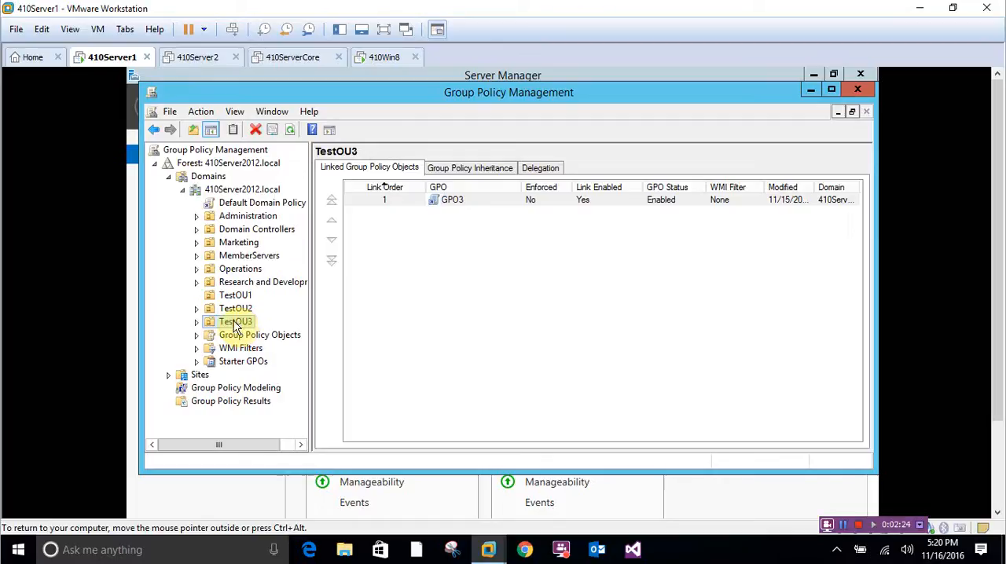
pyautogui.click(196, 321)
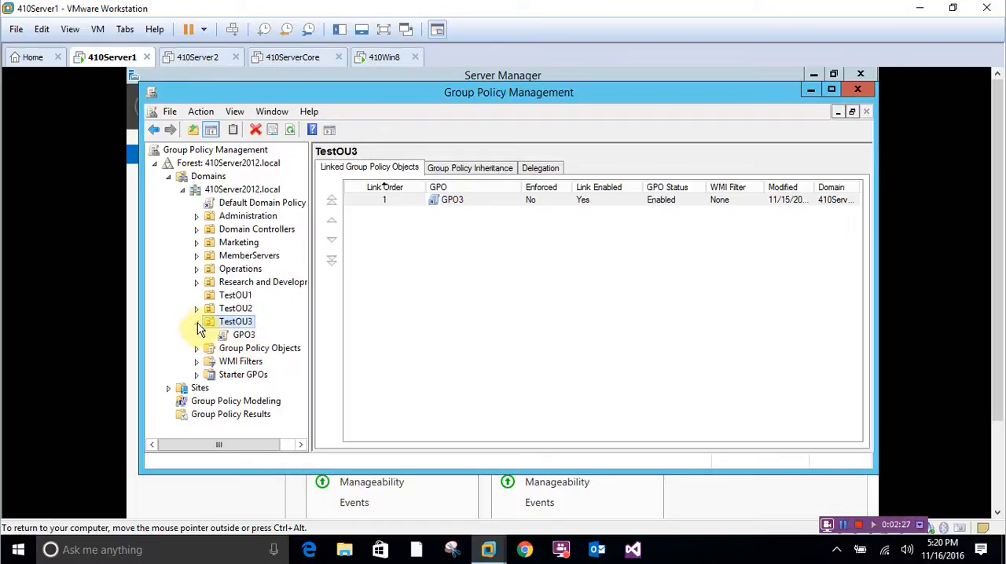
pyautogui.click(236, 337)
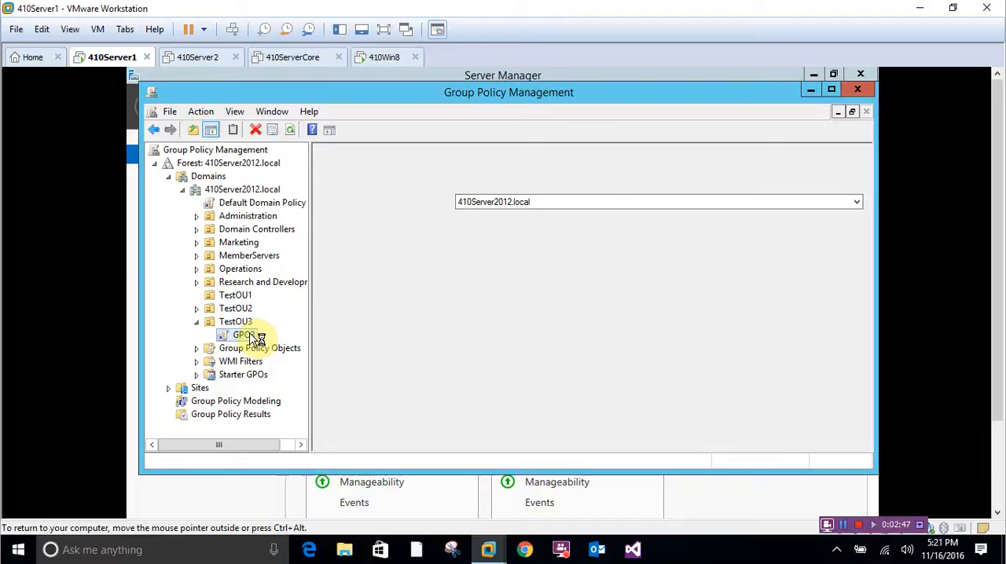
pyautogui.rightClick(243, 336)
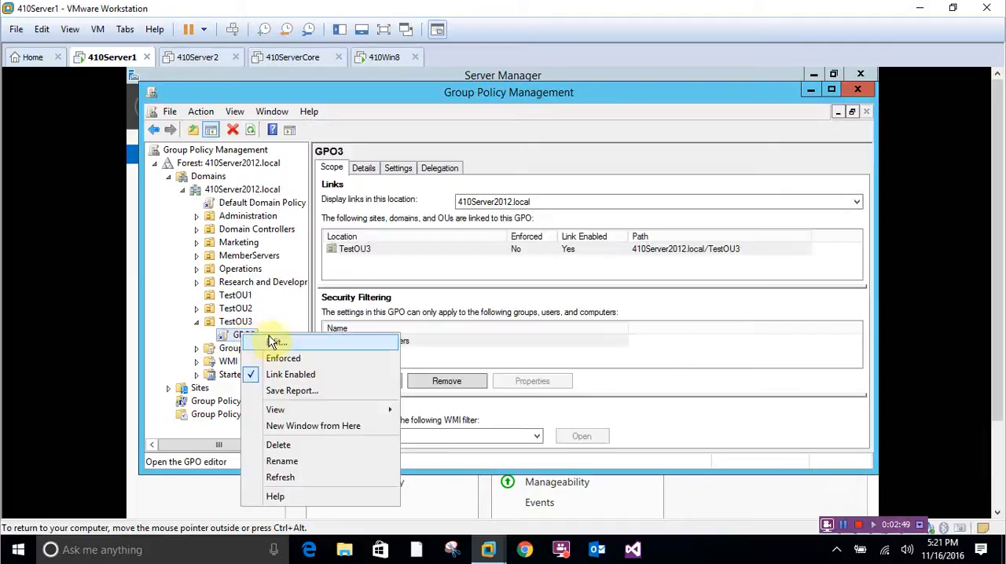
pyautogui.click(272, 342)
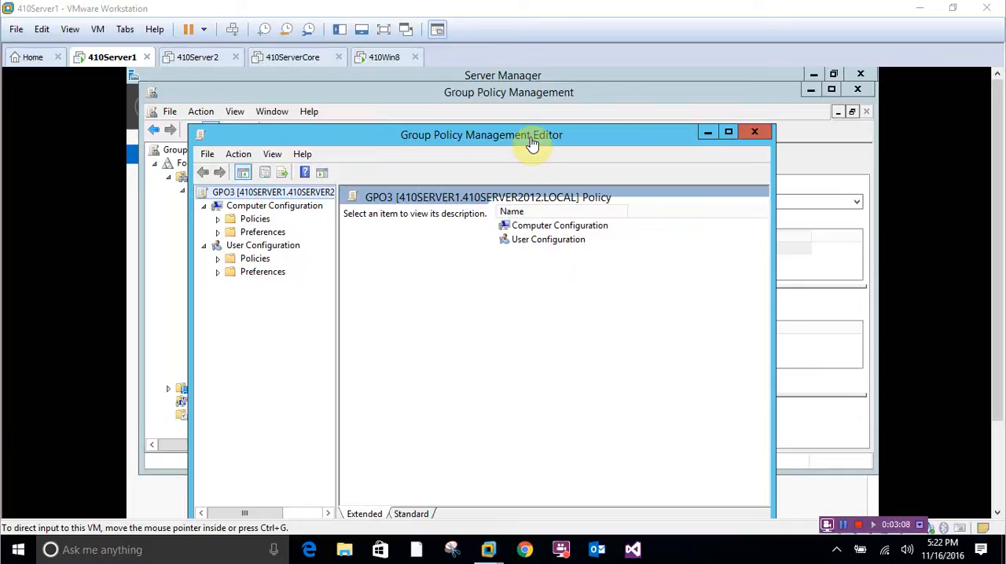
# - Show the User Rights Assignment policies under Computer Configuration's Policies, Windows Settings, Security Settings, Local Policies, widening the tree to read it
pyautogui.click(221, 223)
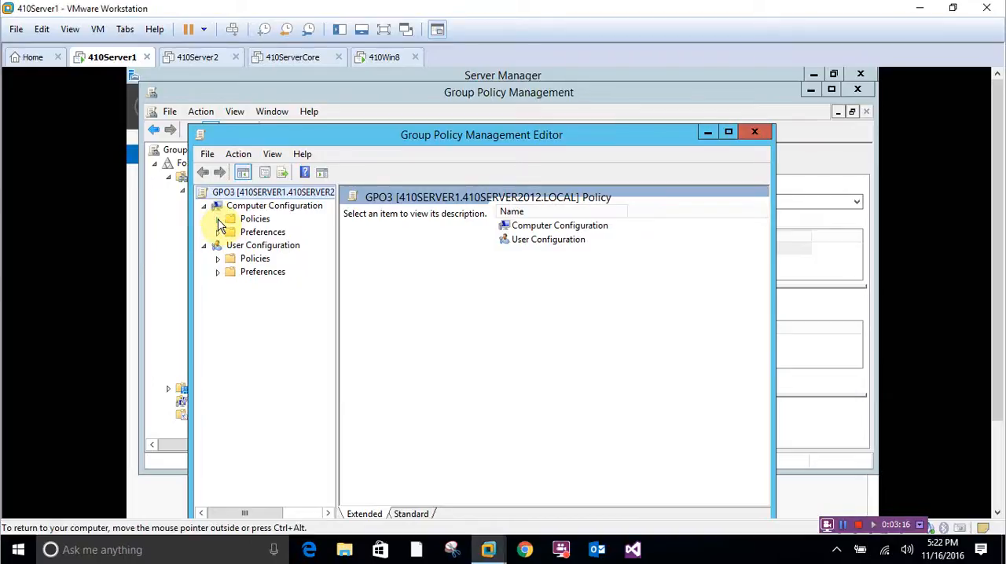
pyautogui.click(218, 220)
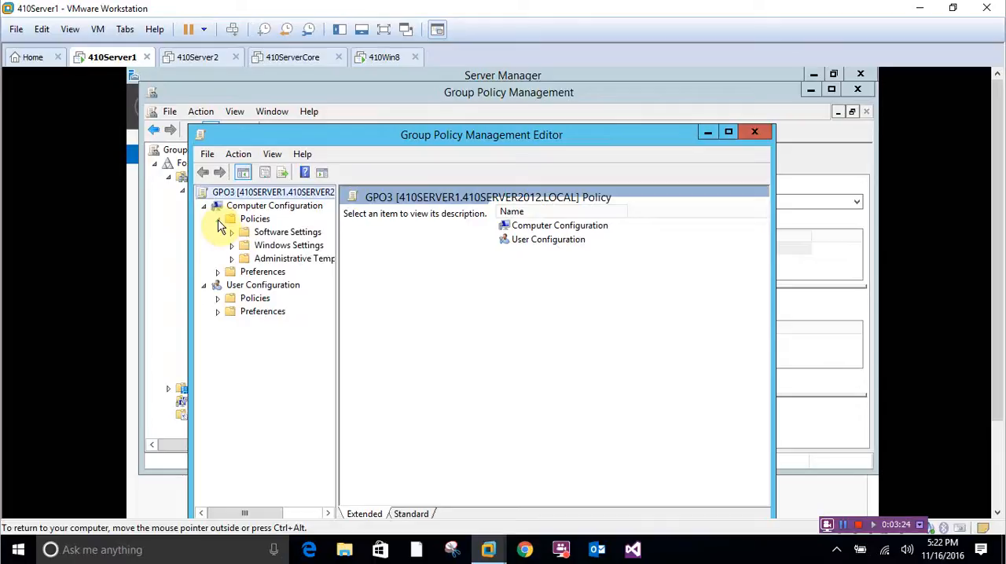
pyautogui.click(230, 246)
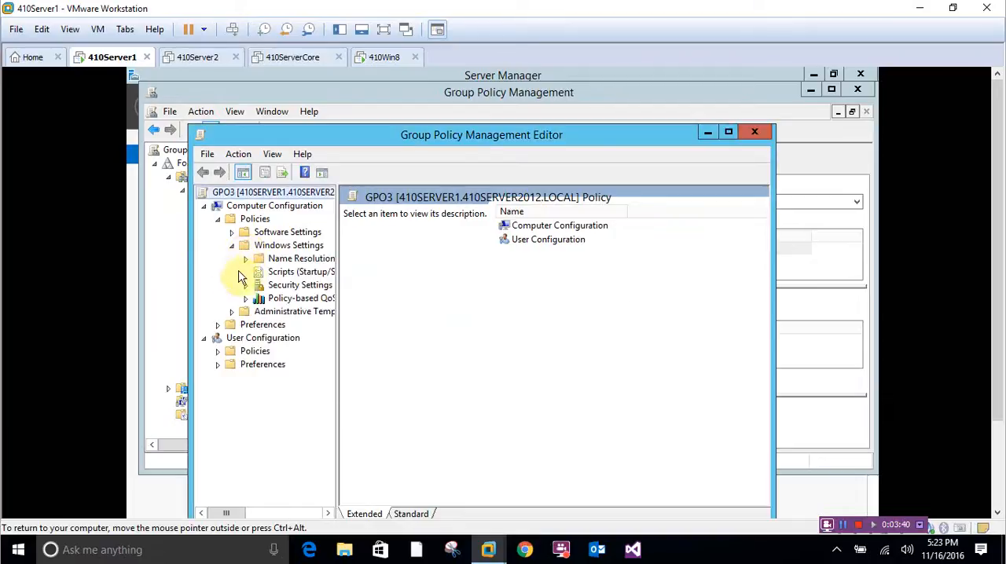
pyautogui.click(244, 286)
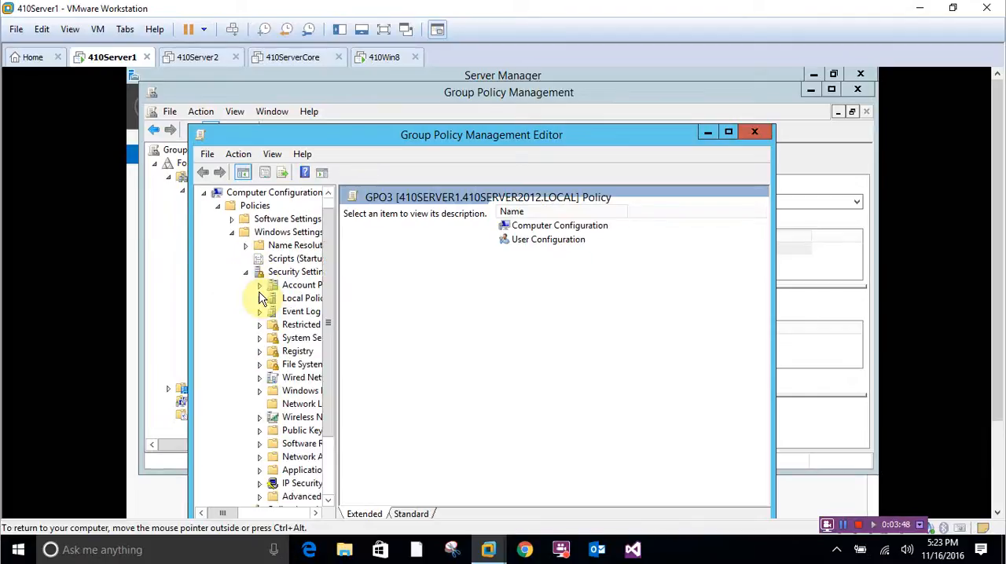
pyautogui.moveTo(334, 306); pyautogui.dragTo(375, 307)
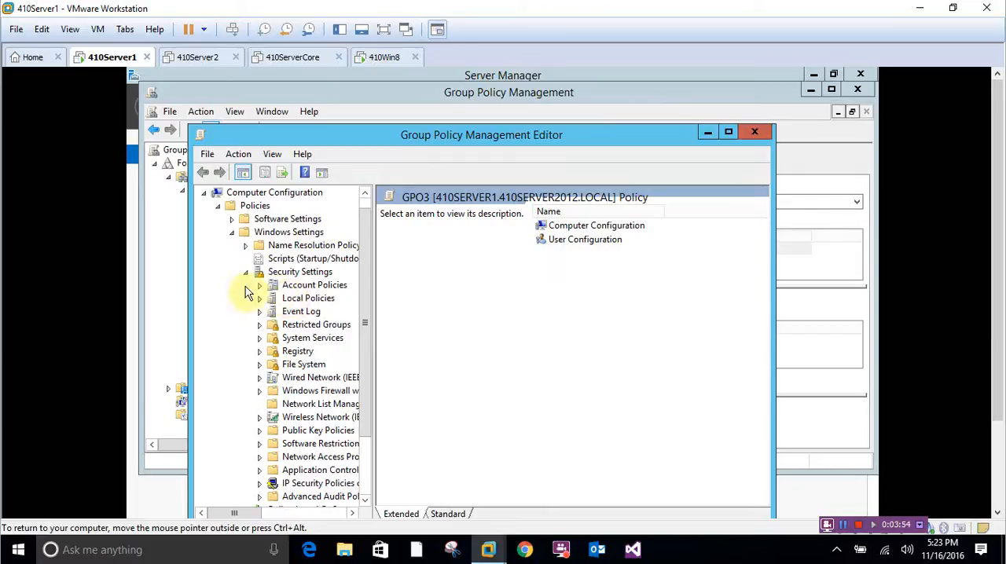
pyautogui.click(260, 300)
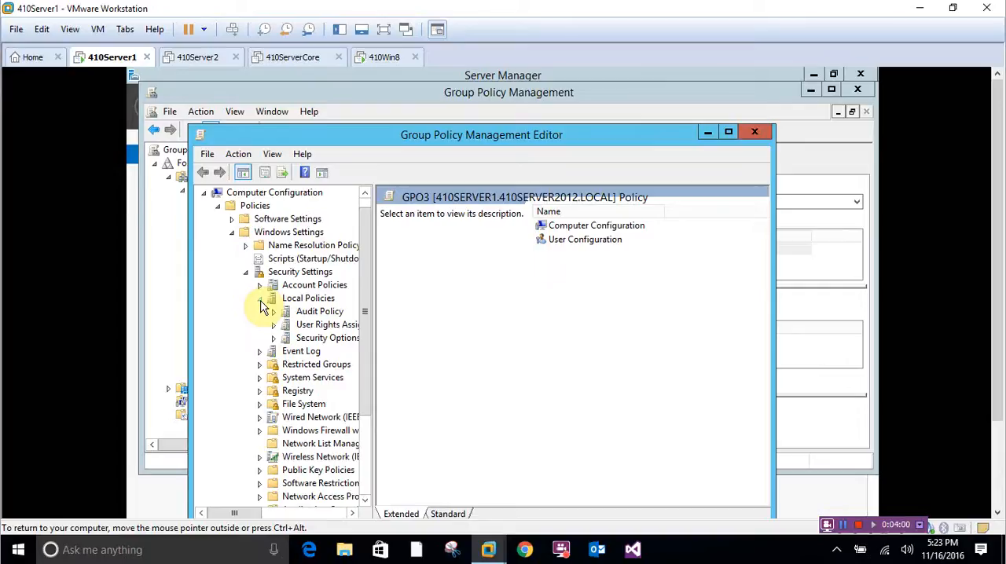
pyautogui.click(318, 330)
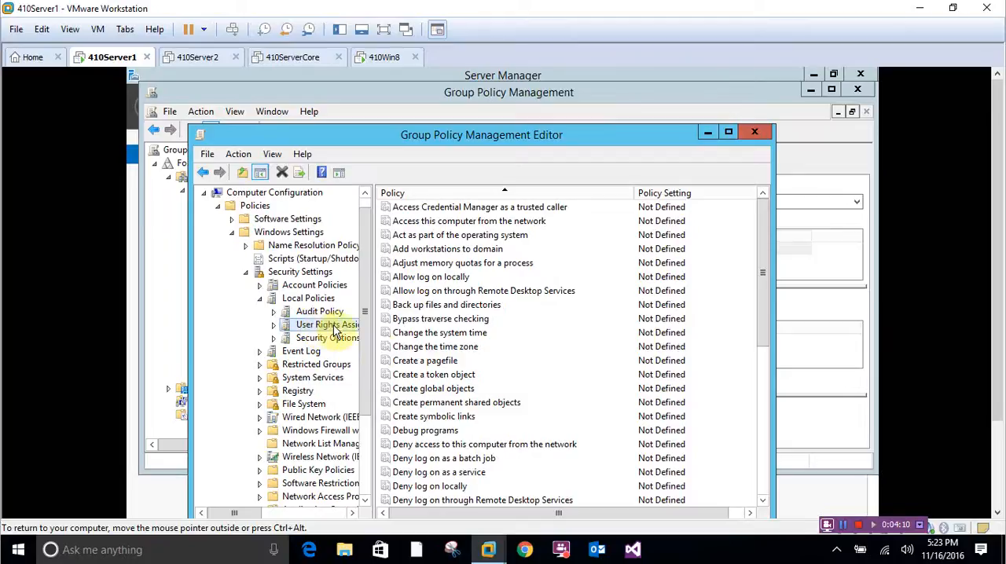
# - Define the Allow log on locally policy setting and open the object selection for adding a user or group
pyautogui.doubleClick(421, 278)
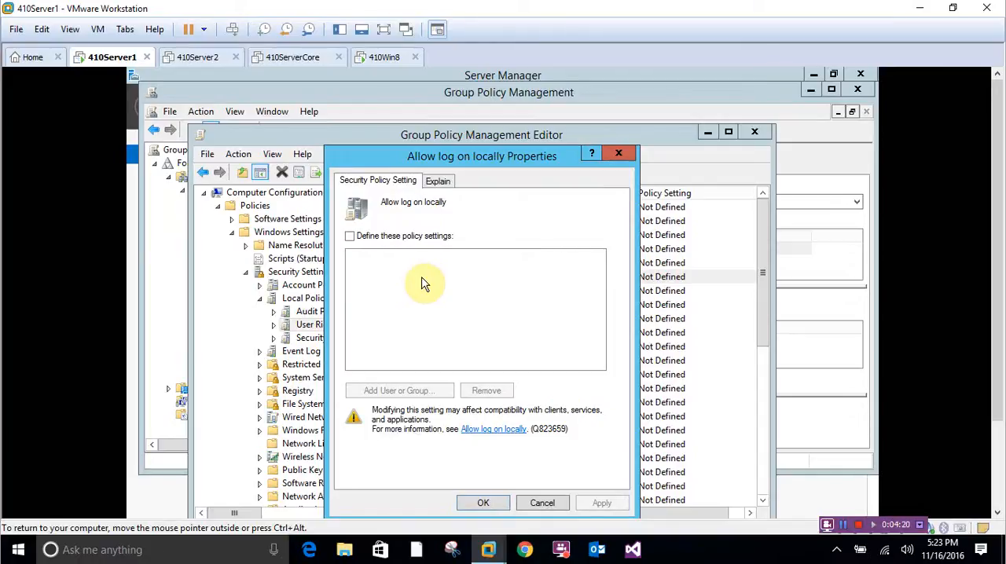
pyautogui.click(361, 238)
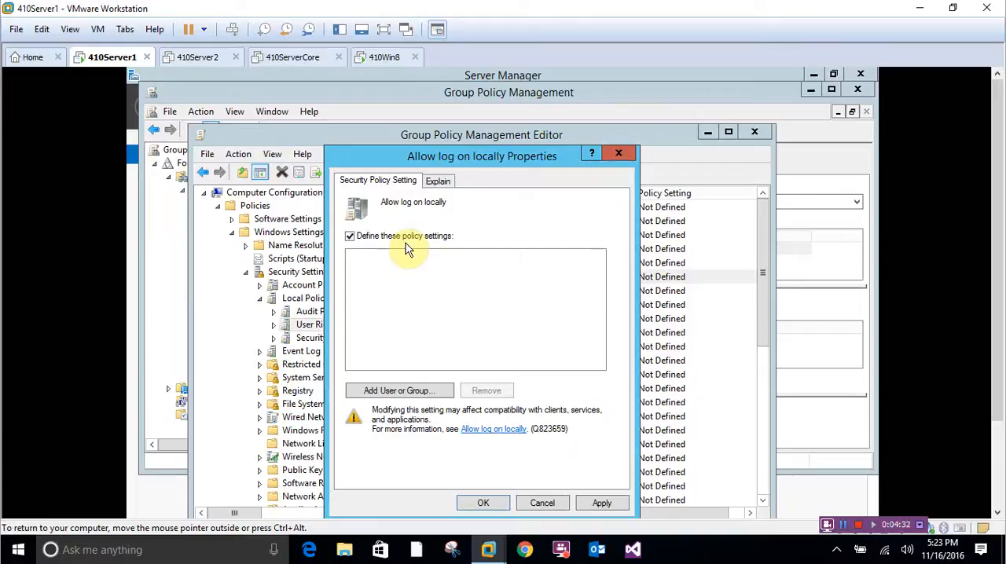
pyautogui.click(388, 391)
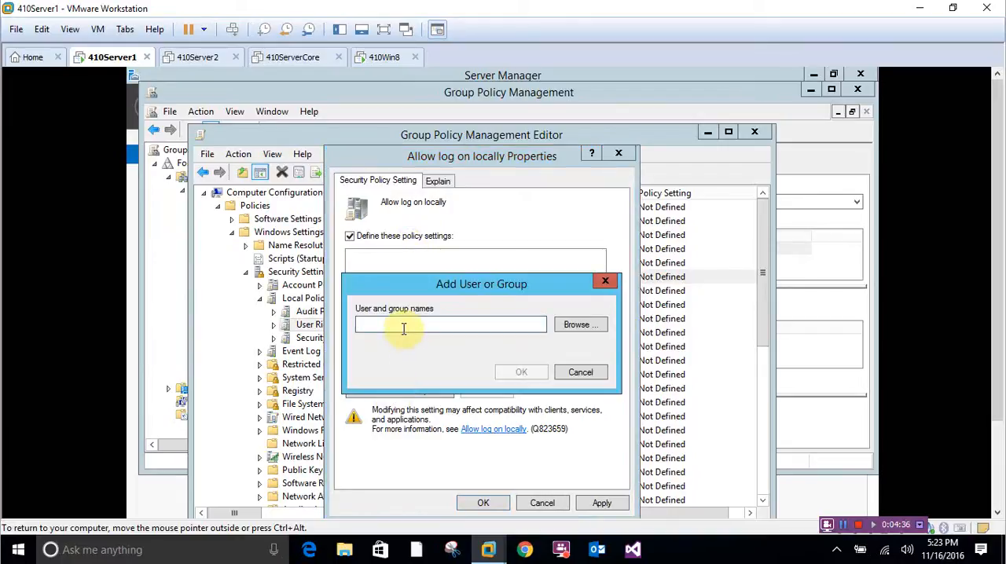
pyautogui.click(582, 324)
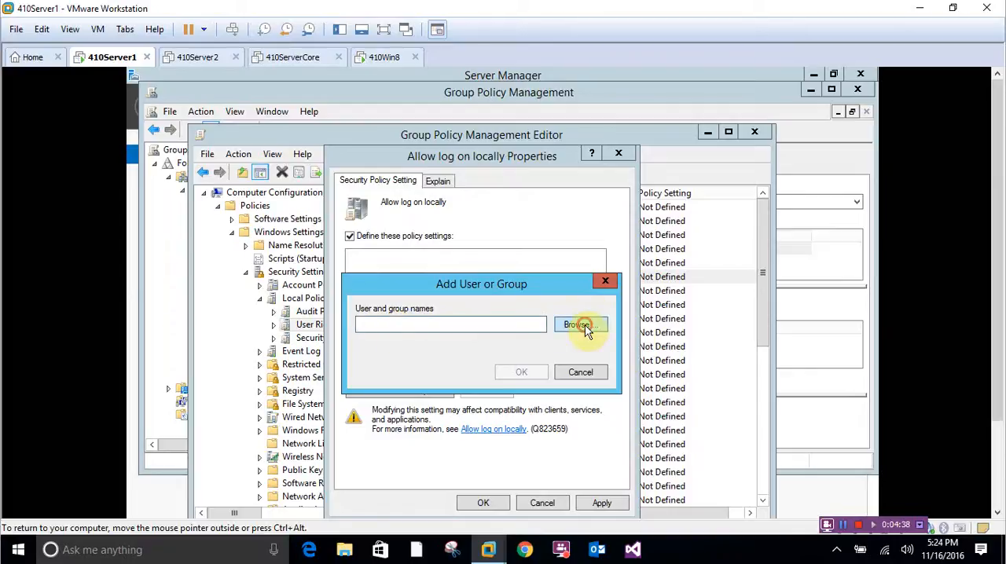
# - Add the Administrators group to the Allow log on locally policy, checking its name, and save the policy
pyautogui.click(437, 429)
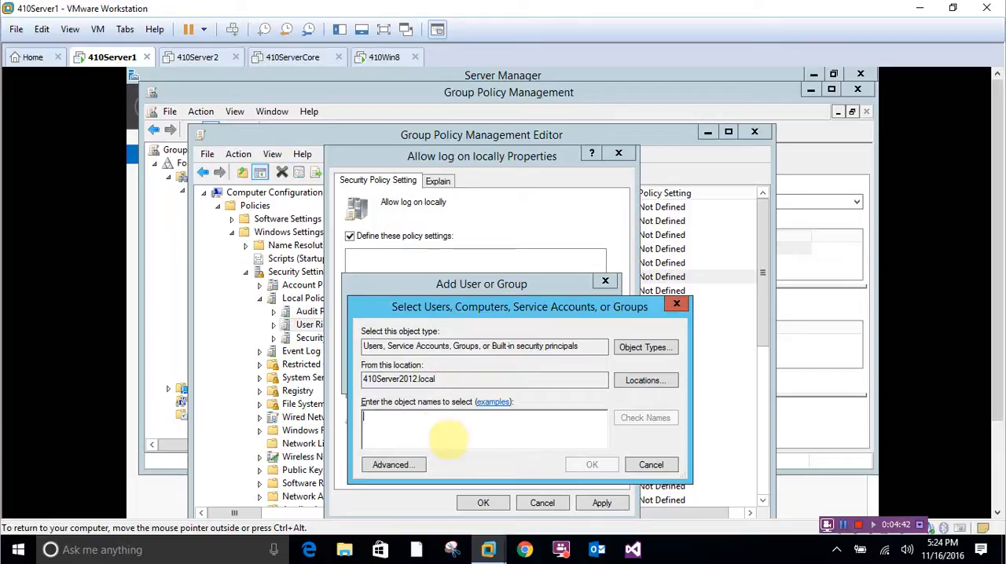
pyautogui.write('Adminis')
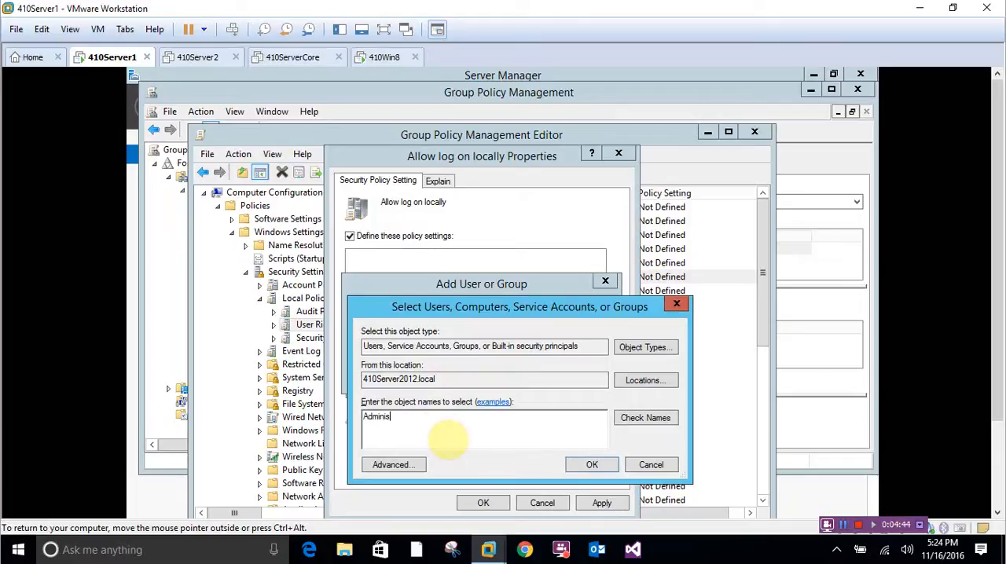
pyautogui.write('trators')
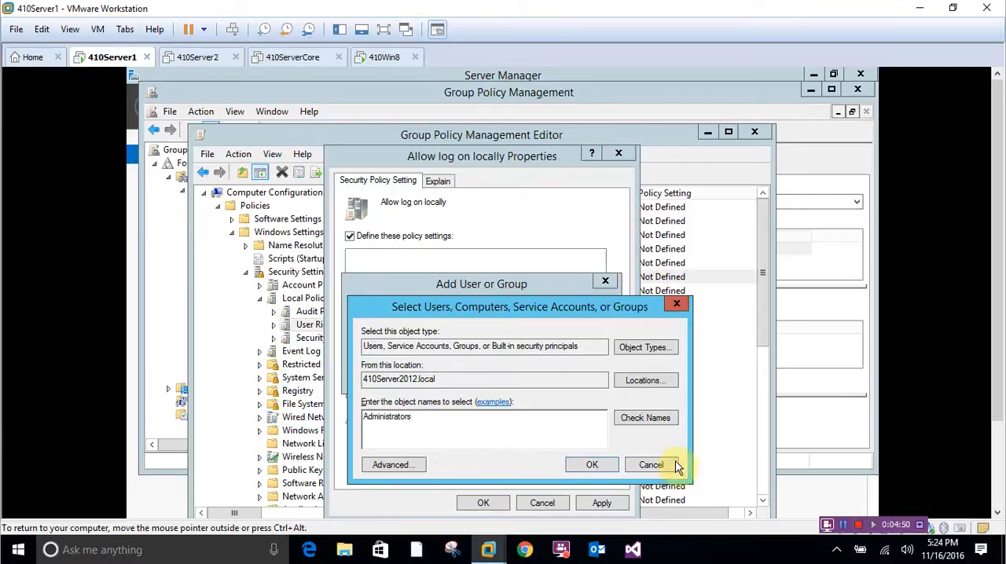
pyautogui.click(665, 417)
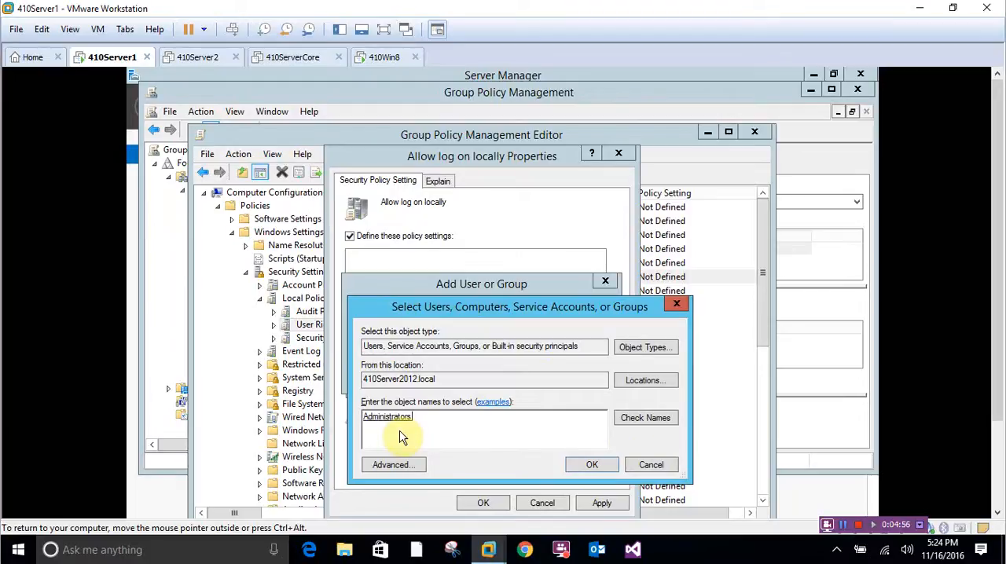
pyautogui.click(592, 465)
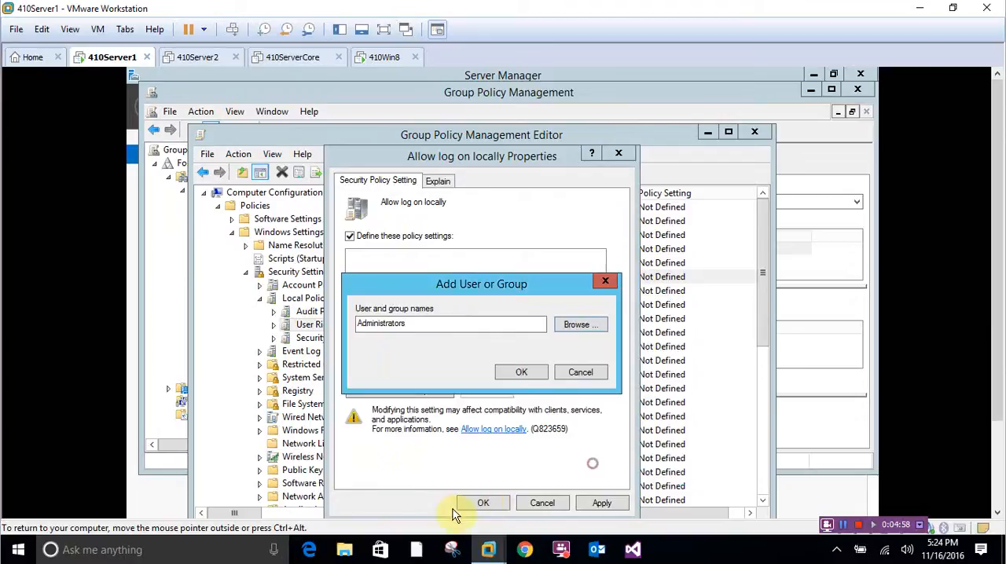
pyautogui.click(516, 375)
pyautogui.click(487, 504)
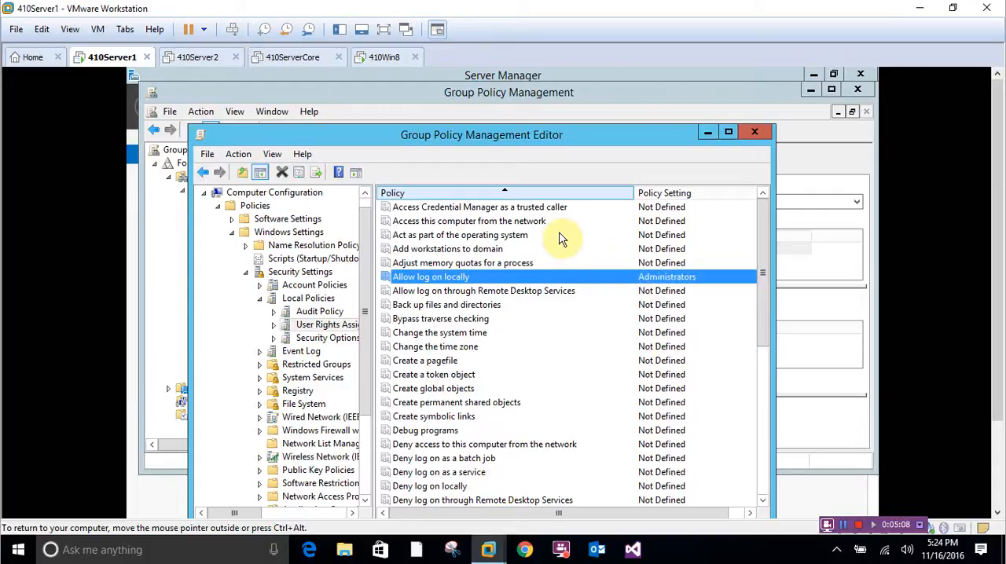
# - Switch to the 410Win8 virtual machine and try to sign in as 410WIN8\Win8User with a blank password
pyautogui.click(384, 57)
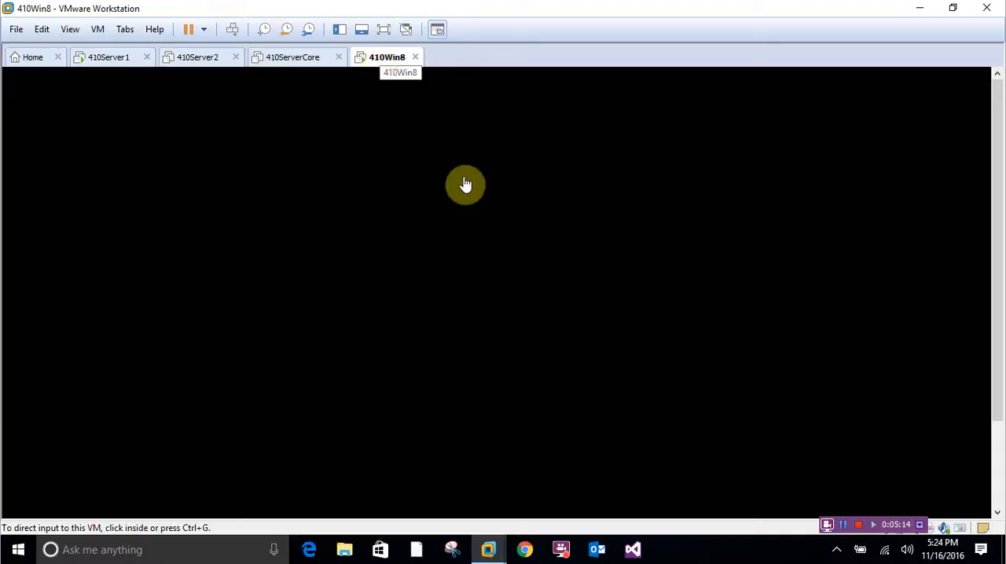
pyautogui.click(524, 342)
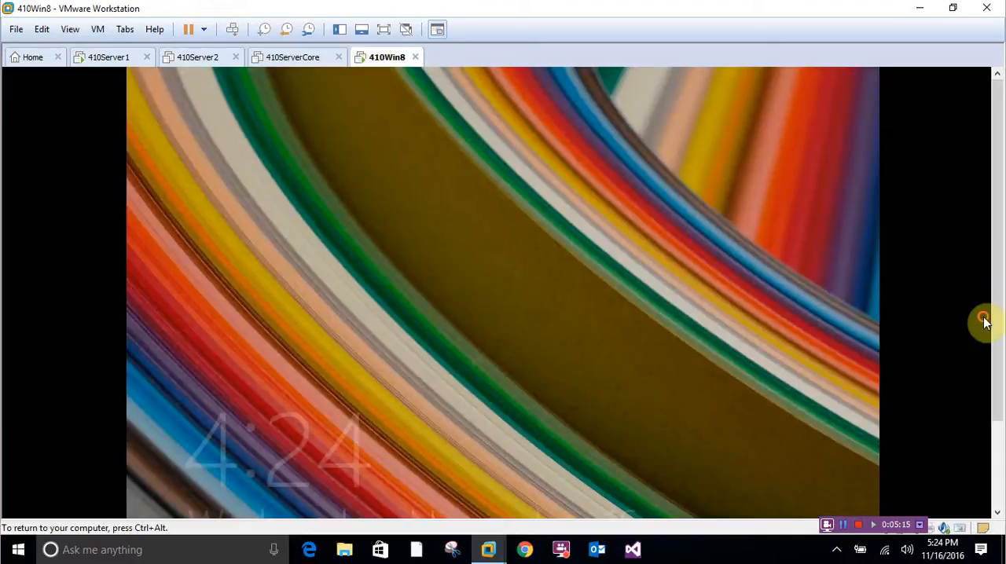
pyautogui.click(537, 142)
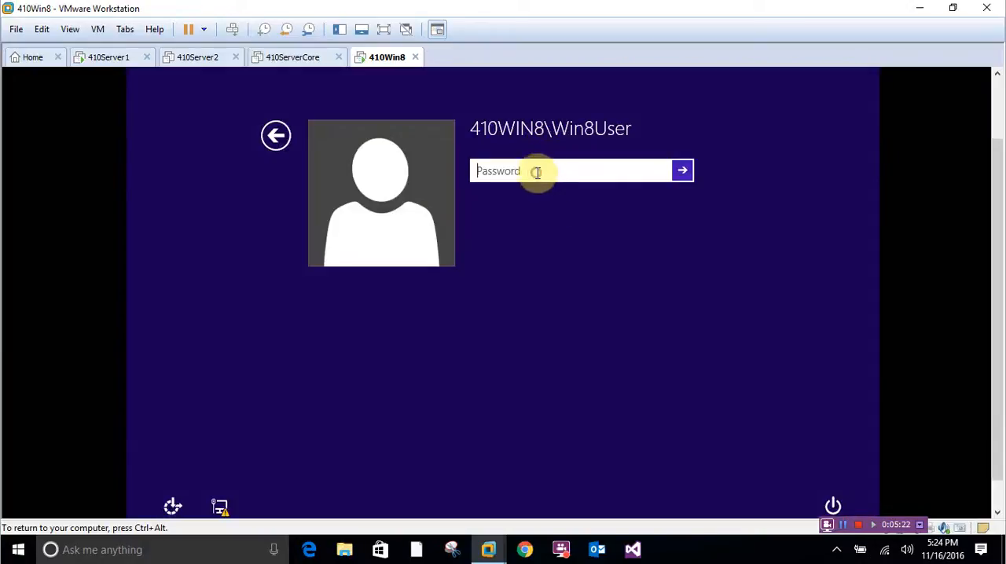
pyautogui.click(683, 175)
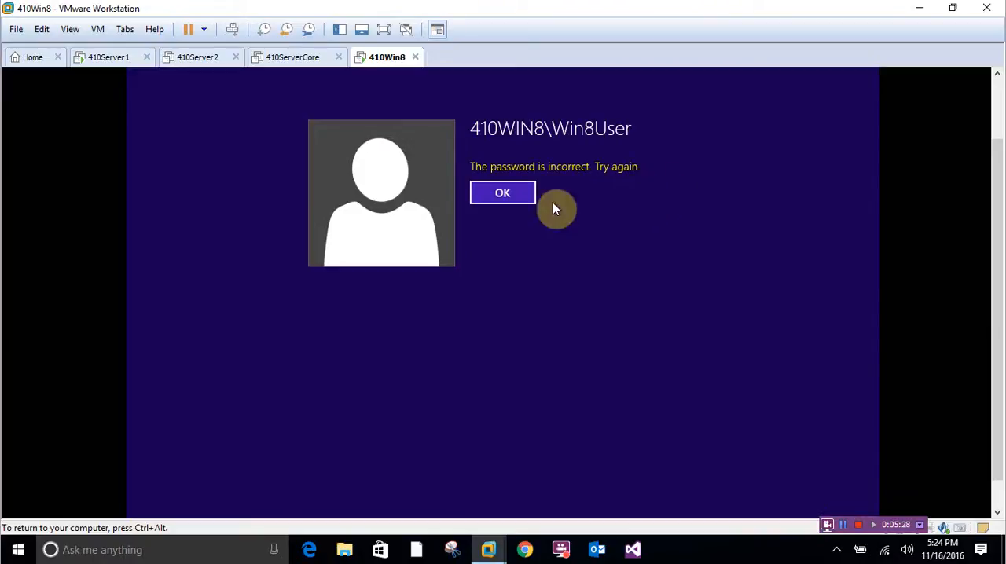
pyautogui.click(507, 197)
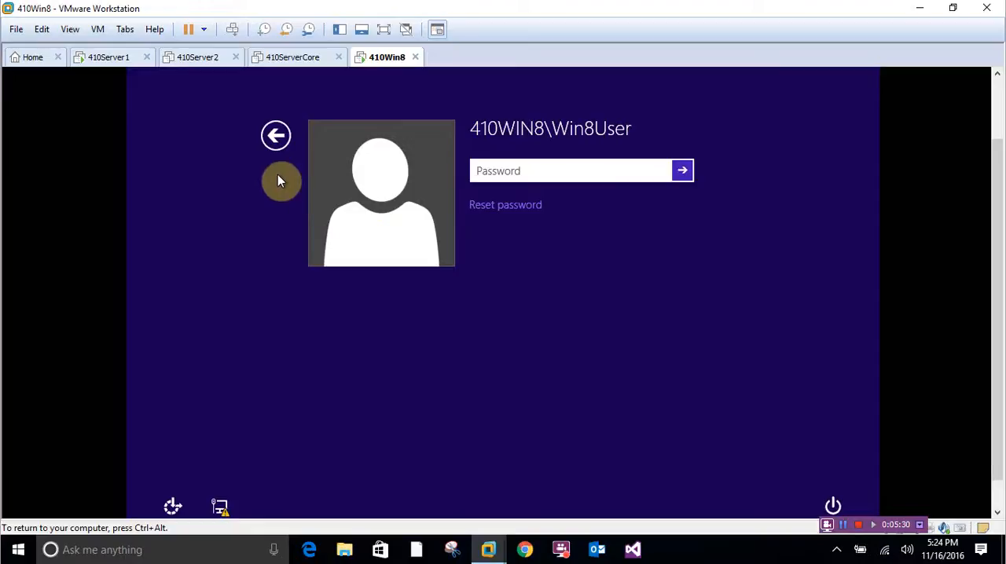
# - Try to sign in to 410Win8 as another user, Administrator, entering the account password
pyautogui.click(275, 136)
pyautogui.click(577, 251)
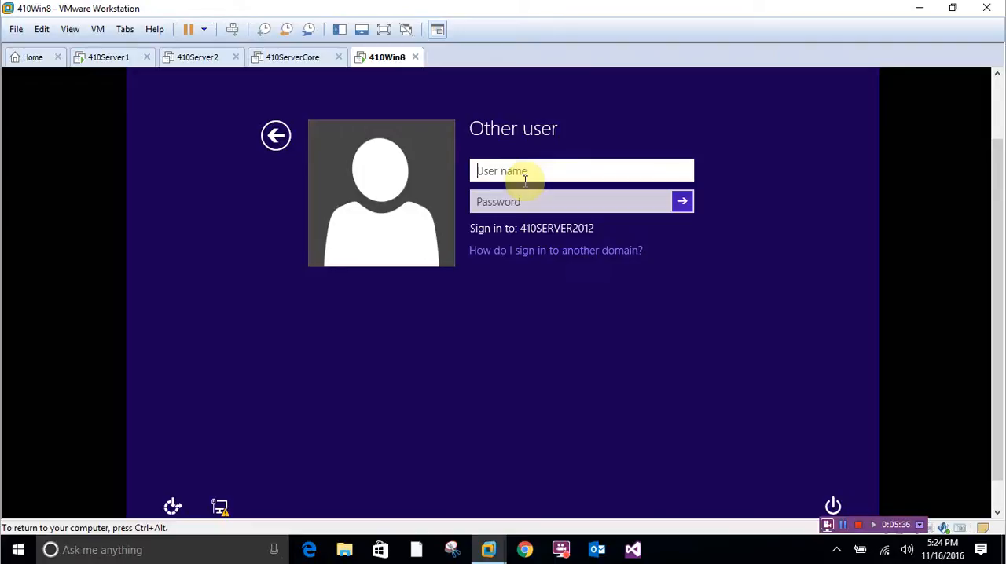
pyautogui.write('Admini')
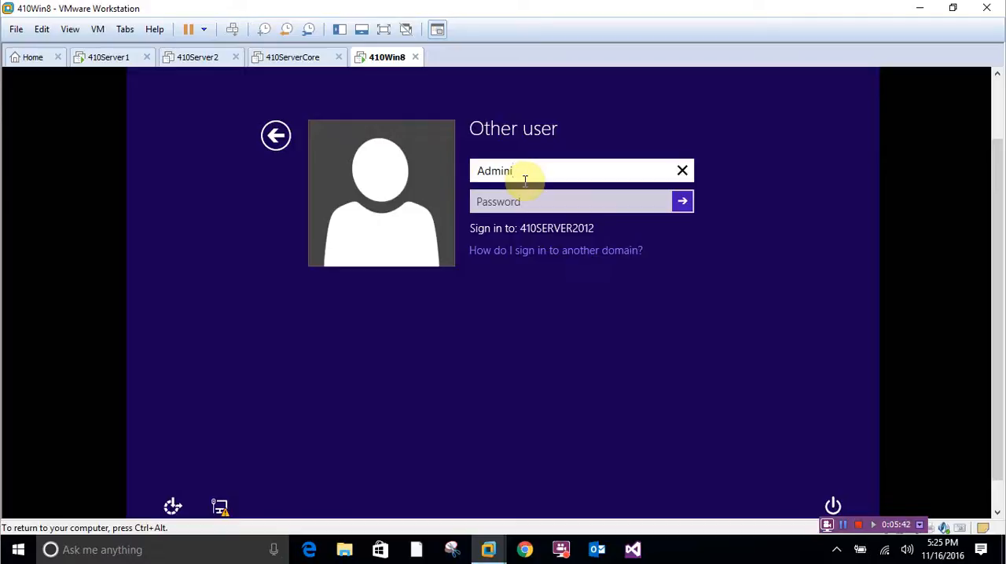
pyautogui.write('strator')
pyautogui.press('Tab')
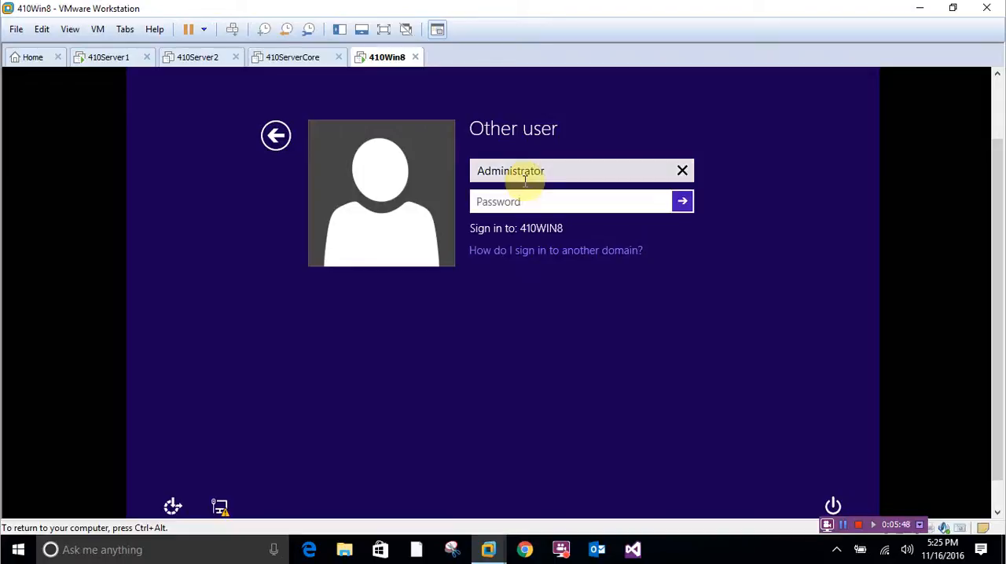
pyautogui.write('Pa$$w0rd12')
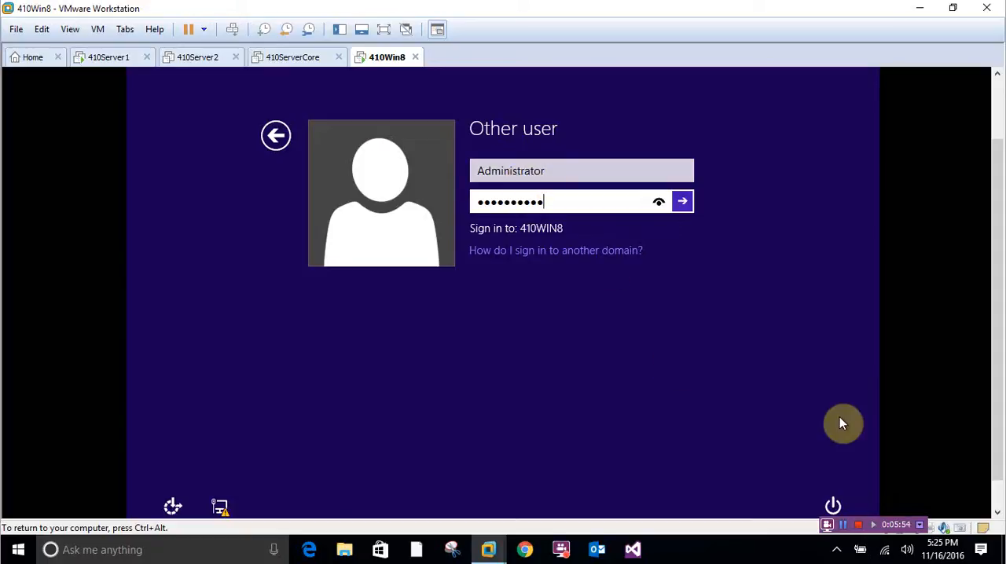
pyautogui.press('Return')
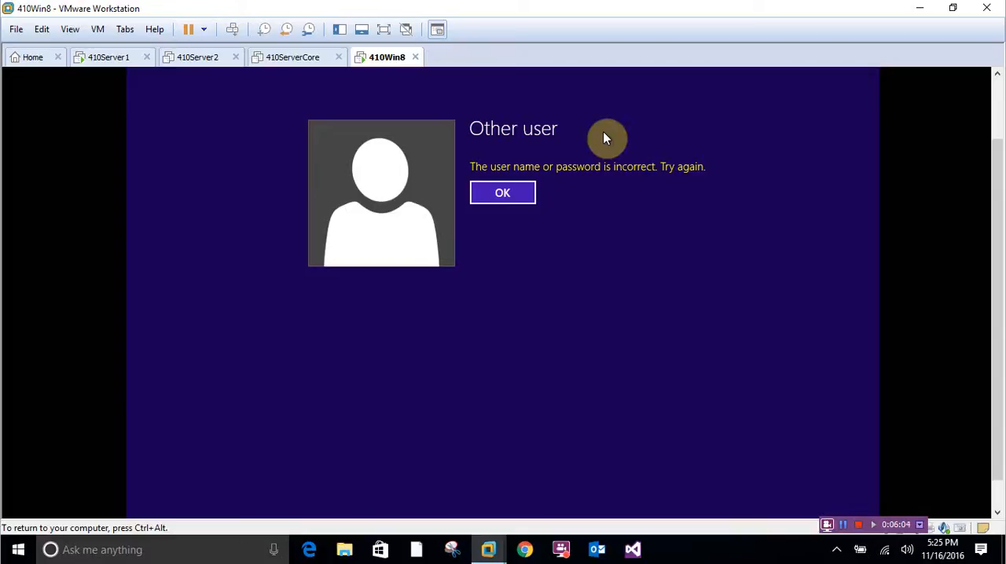
pyautogui.click(518, 196)
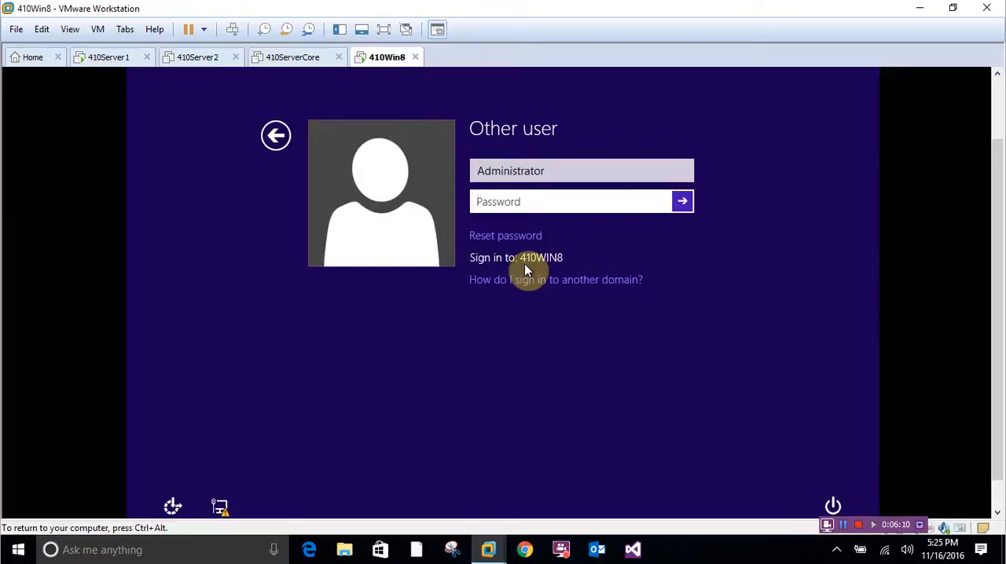
# - Retry the Administrator sign-in by re-entering the account password
pyautogui.click(520, 203)
pyautogui.write('Pa$$w0rd•••')
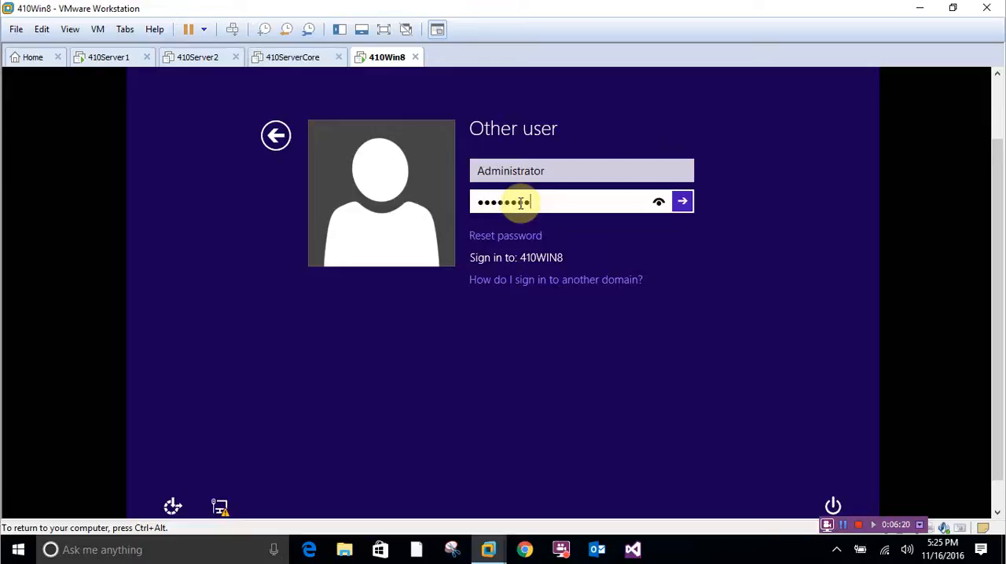
pyautogui.write('•')
pyautogui.press('Return')
pyautogui.click(530, 191)
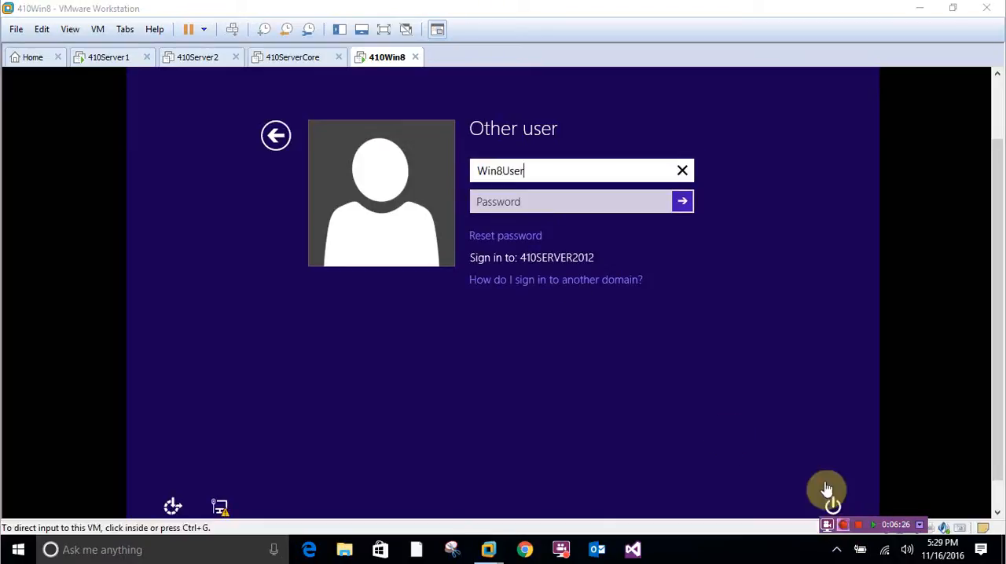
# - Try to sign in to the 410SERVER2012 domain as Win8User, entering the account password
pyautogui.click(554, 197)
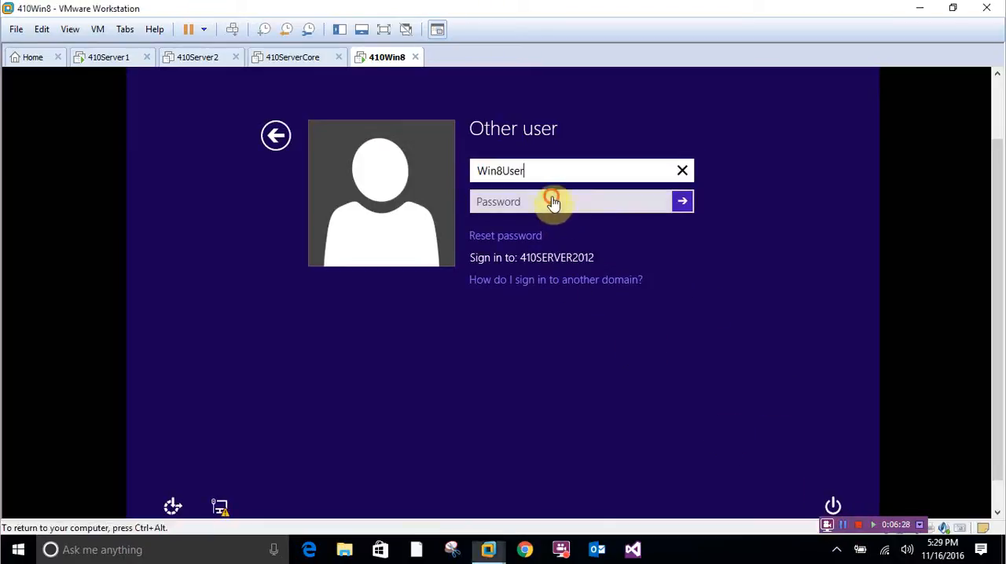
pyautogui.click(553, 197)
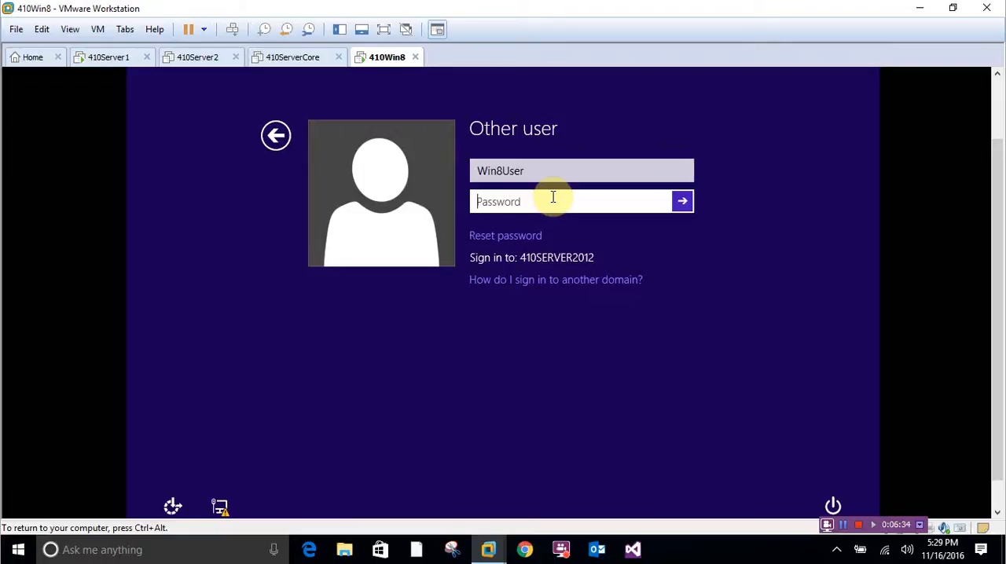
pyautogui.write('••••••••••')
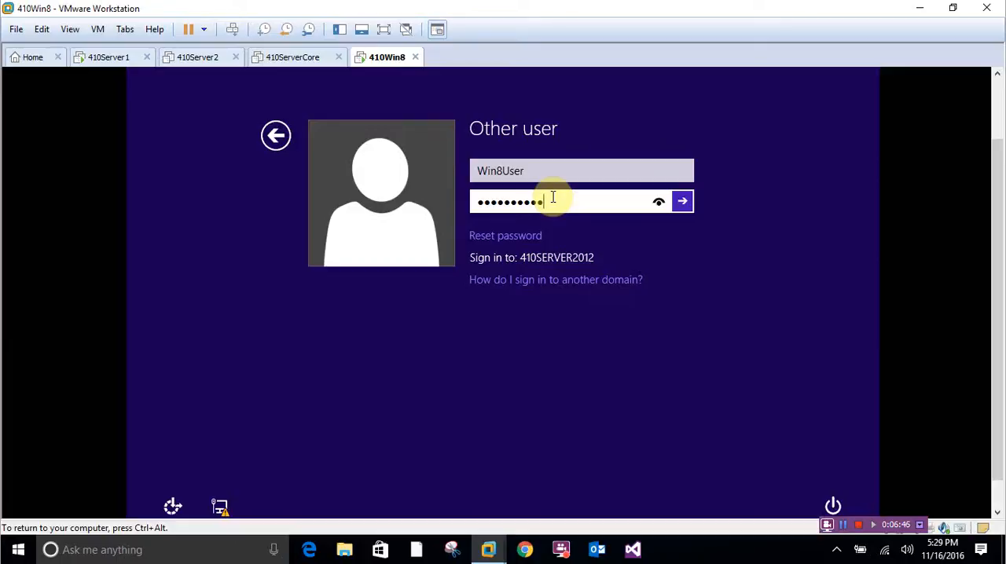
pyautogui.press('Return')
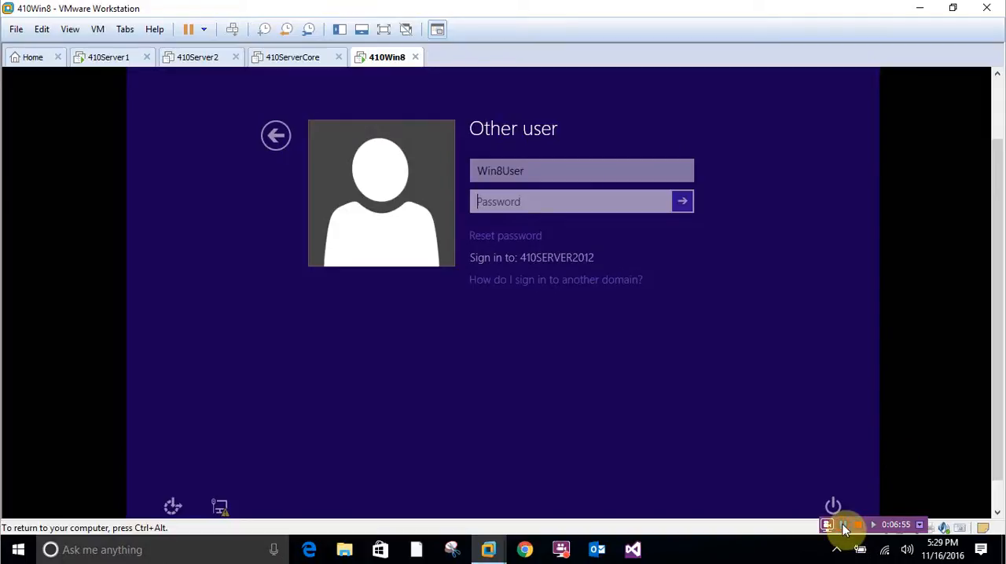
pyautogui.click(844, 528)
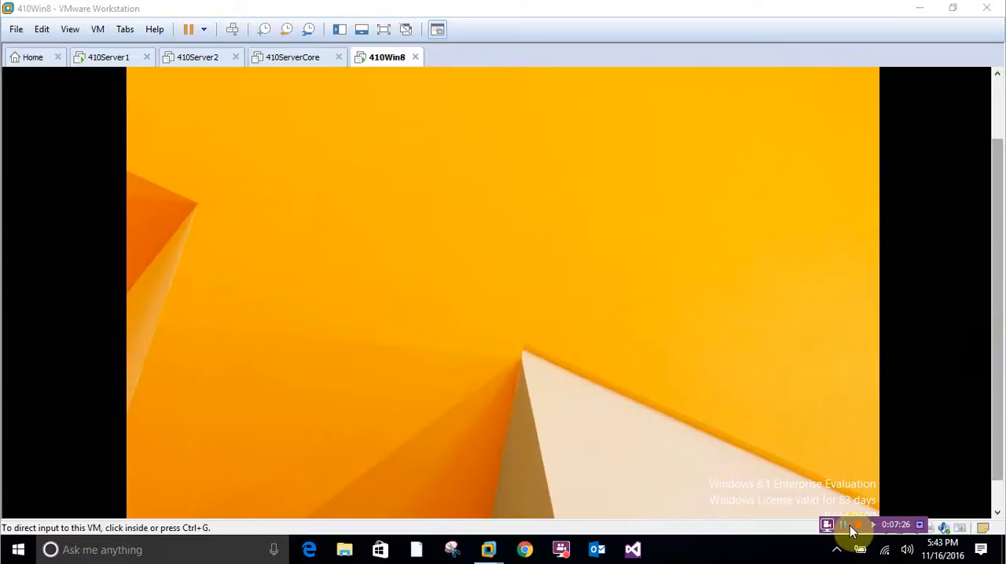
pyautogui.click(847, 530)
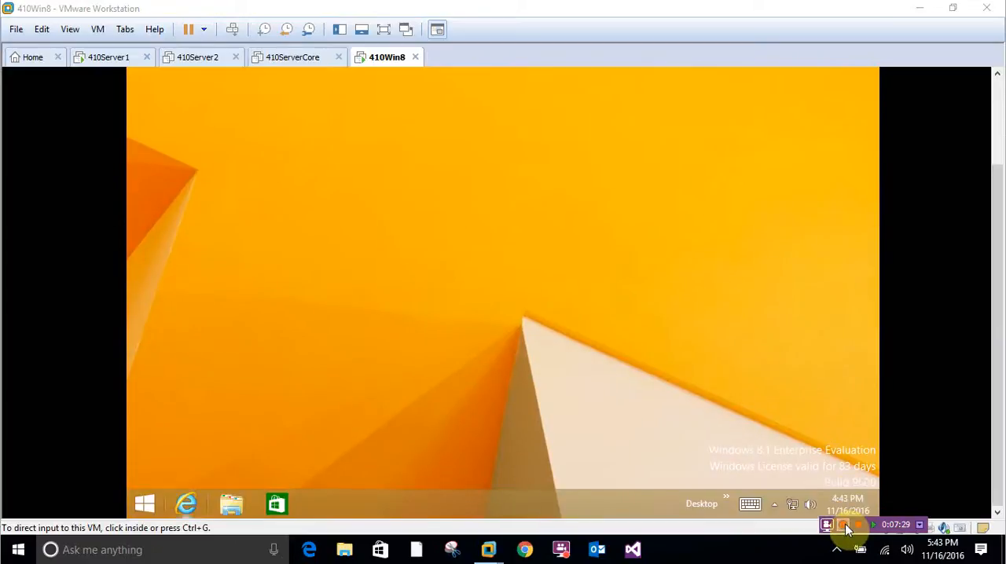
pyautogui.click(843, 525)
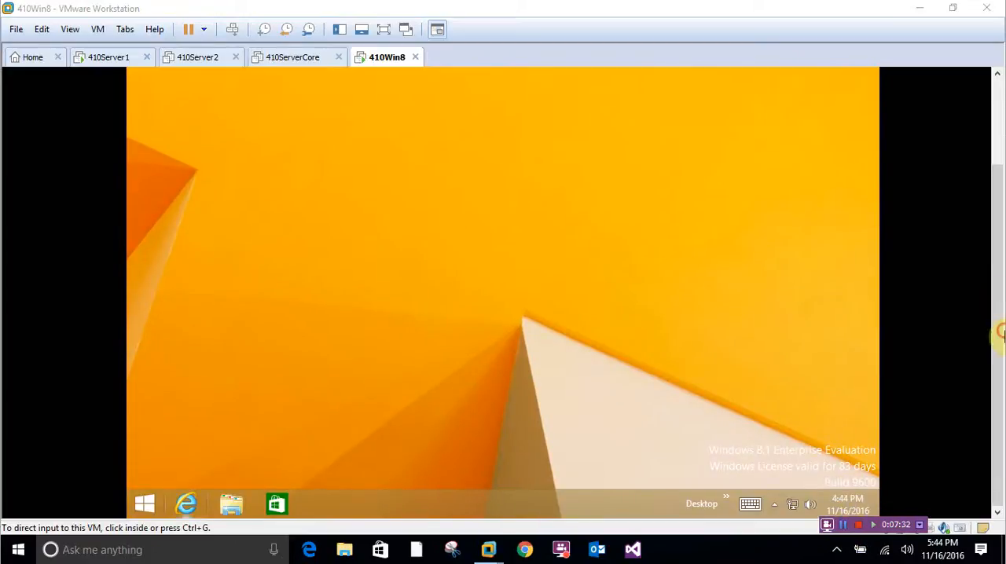
pyautogui.moveTo(999, 214); pyautogui.dragTo(999, 101)
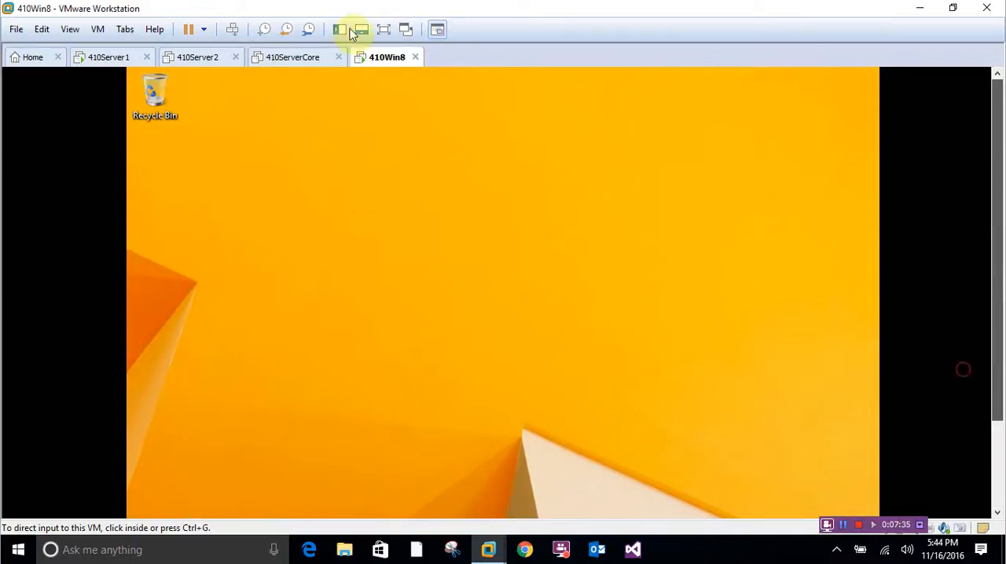
pyautogui.moveTo(998, 205); pyautogui.dragTo(998, 295)
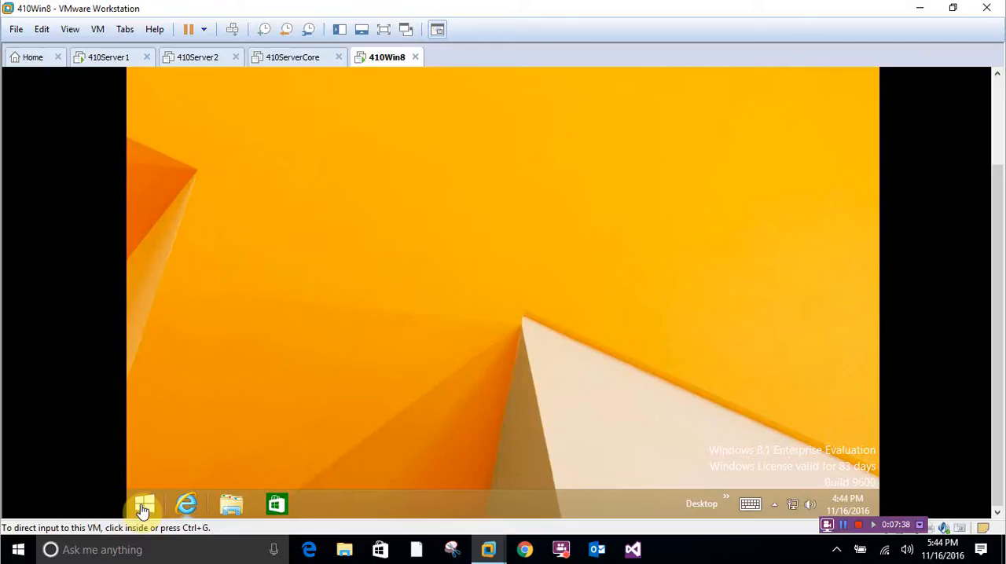
pyautogui.click(143, 507)
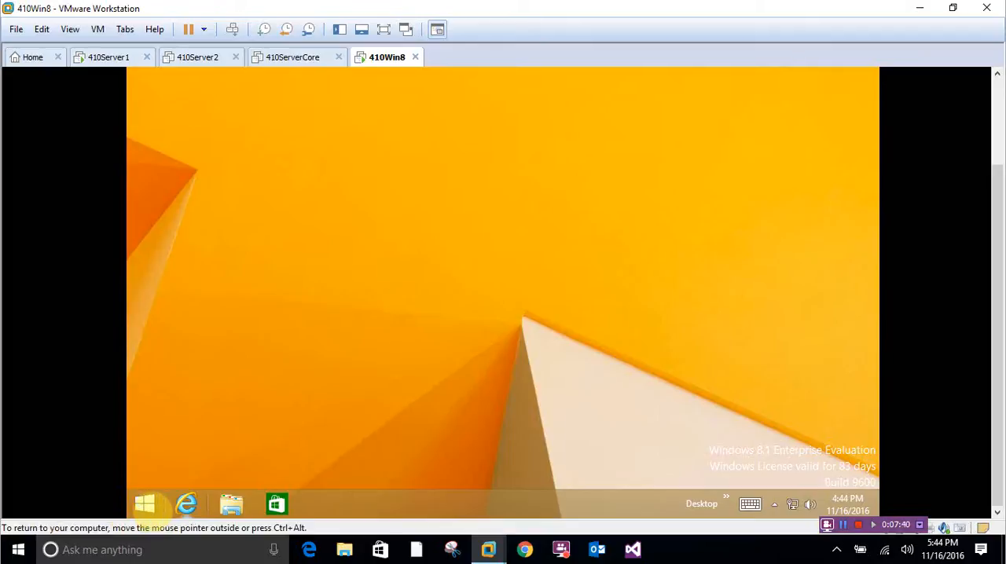
pyautogui.rightClick(186, 504)
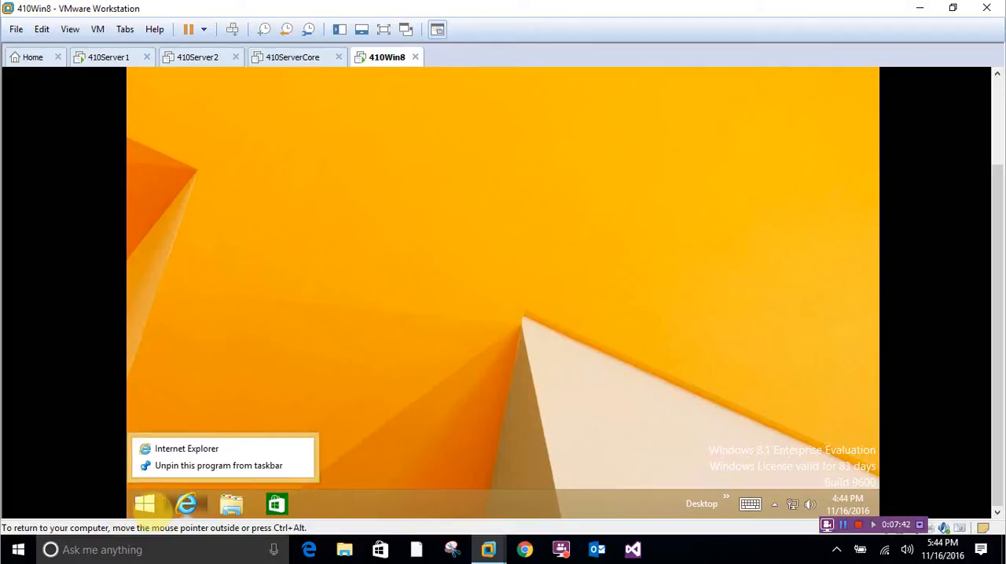
pyautogui.click(228, 324)
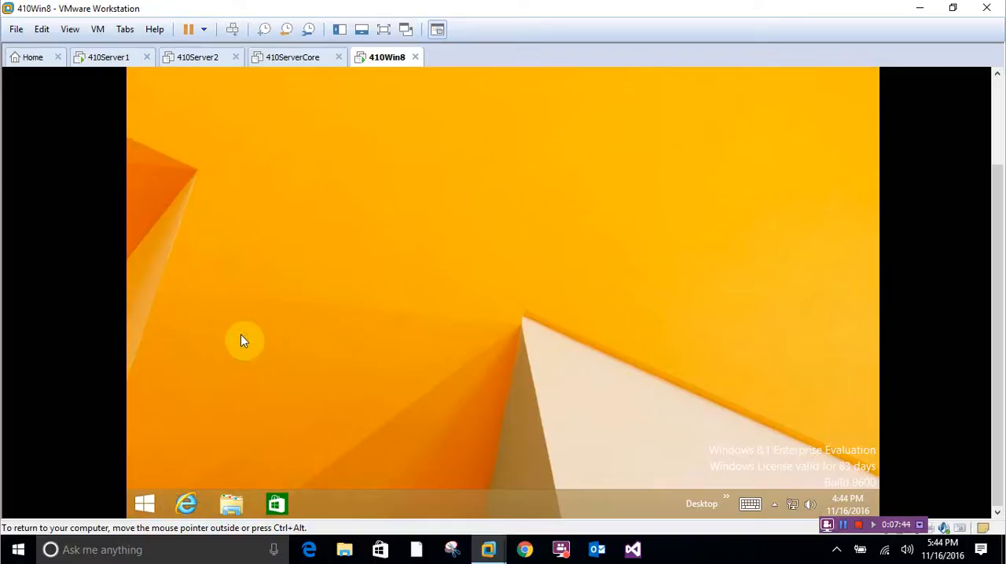
# - Open Local Security Policy on 410Win8 by running secpol.msc
pyautogui.rightClick(145, 507)
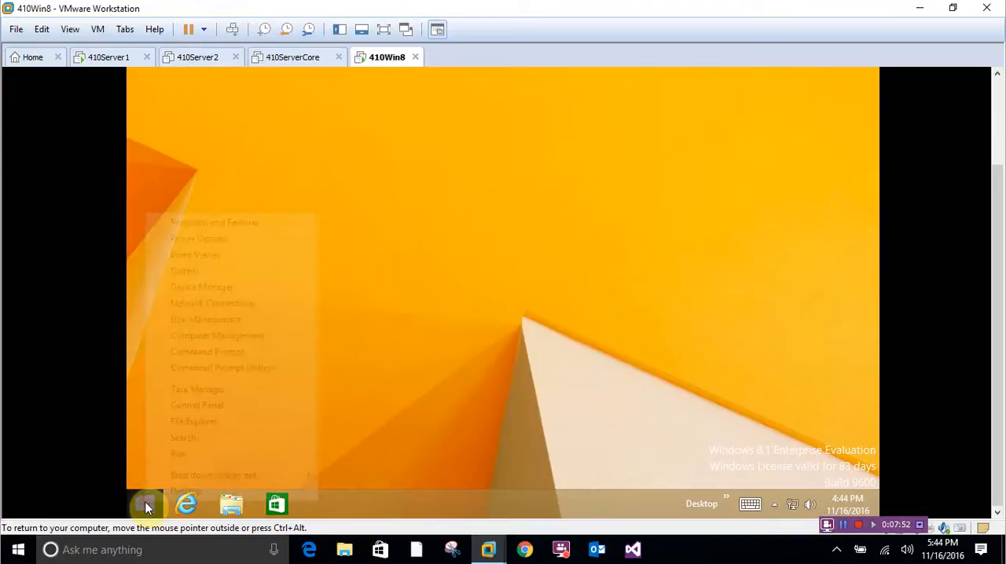
pyautogui.click(163, 456)
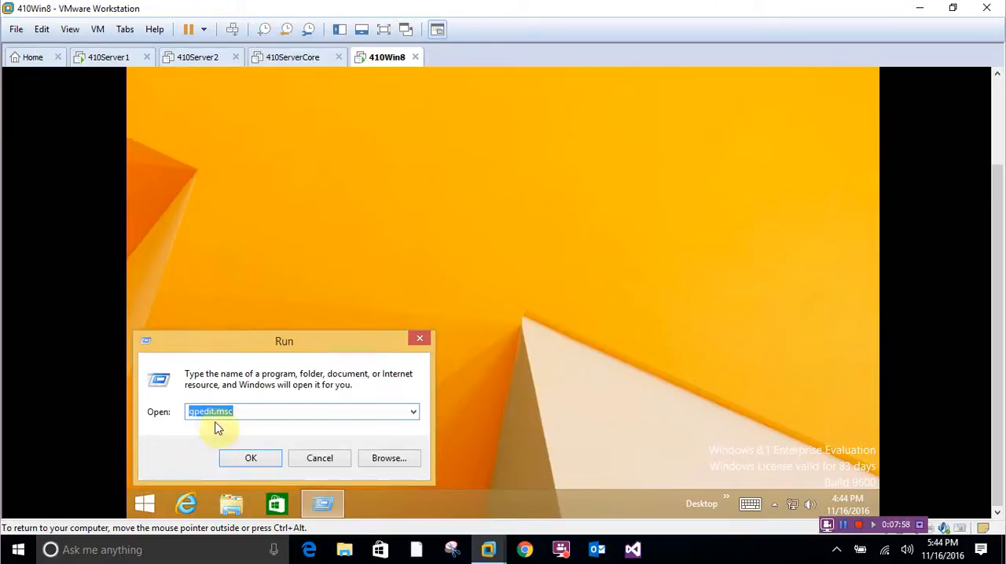
pyautogui.write('secpol.msc')
pyautogui.press('Return')
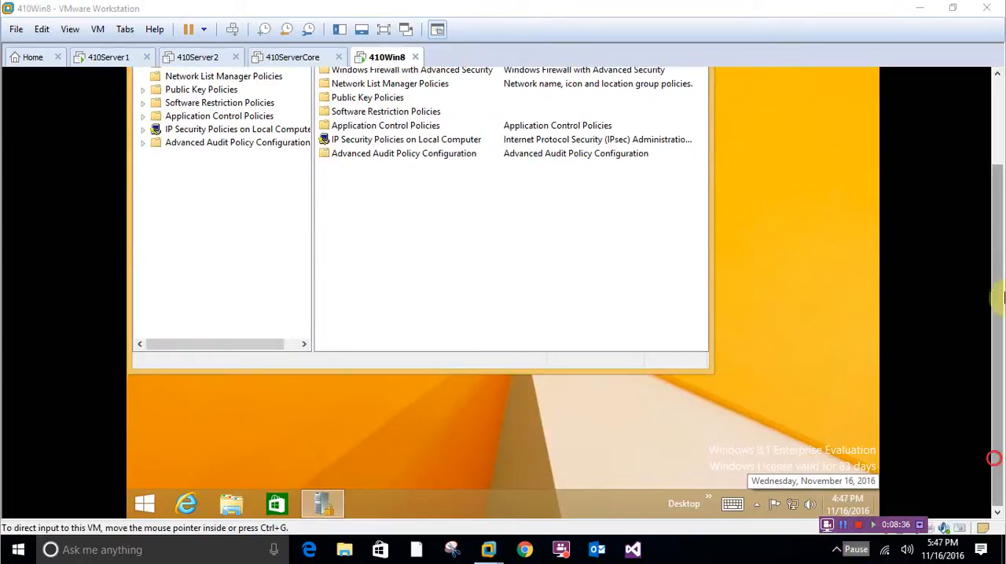
pyautogui.scroll(3, 989, 185)
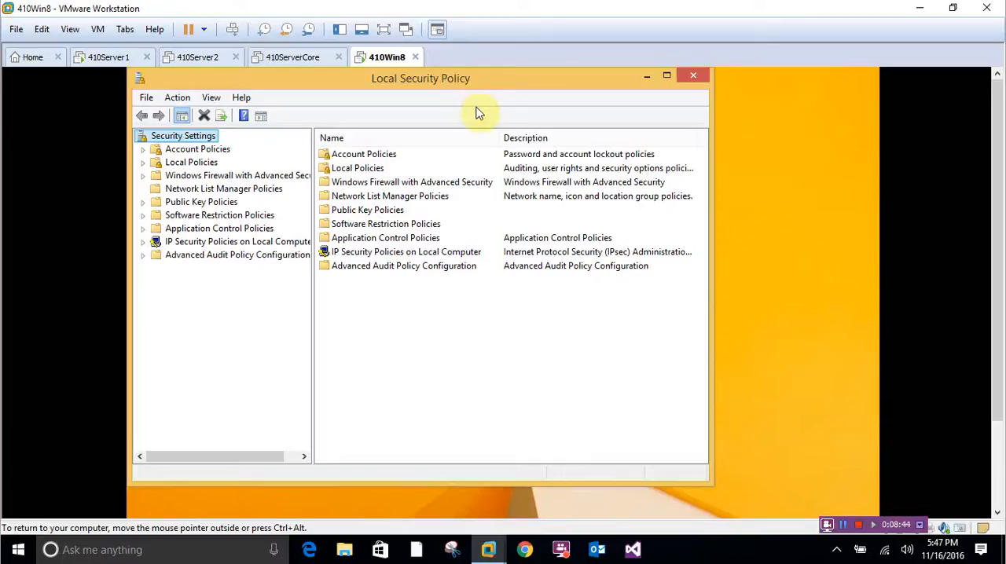
# - Check the Allow log on locally setting in User Rights Assignment under Local Policies
pyautogui.click(143, 163)
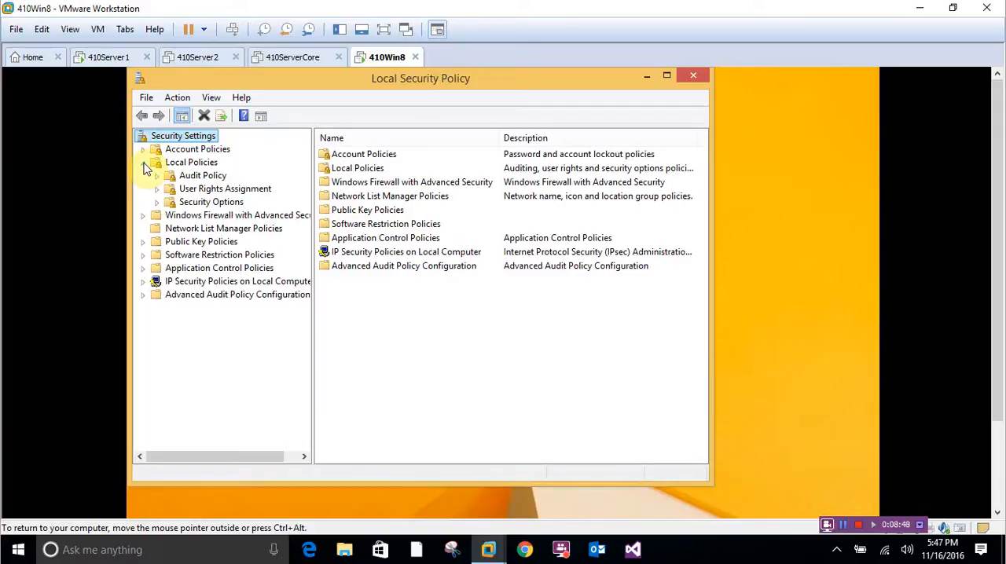
pyautogui.click(214, 191)
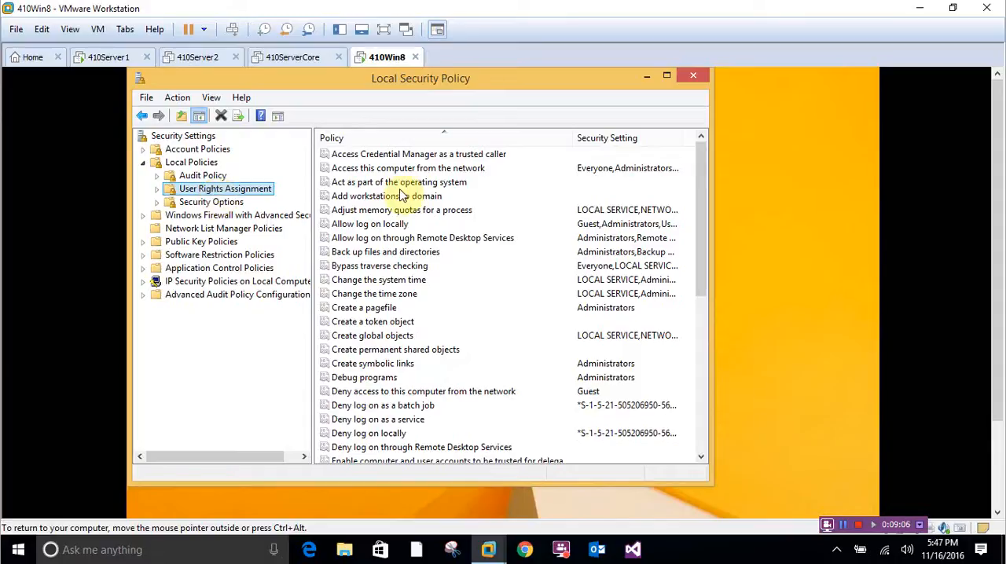
pyautogui.click(349, 224)
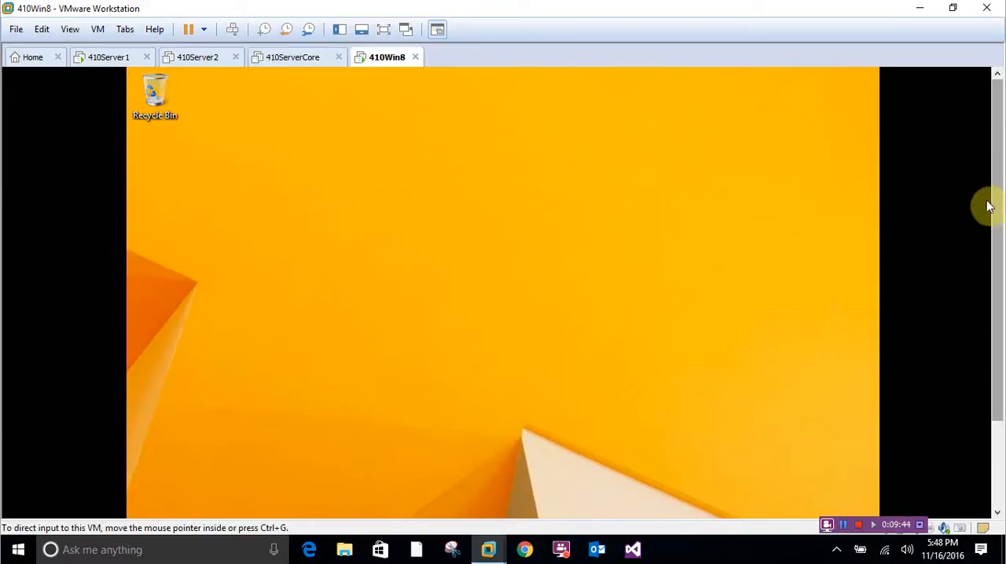
# - Force a Group Policy update from a command prompt with gpupdate /force
pyautogui.moveTo(988, 197); pyautogui.dragTo(982, 283)
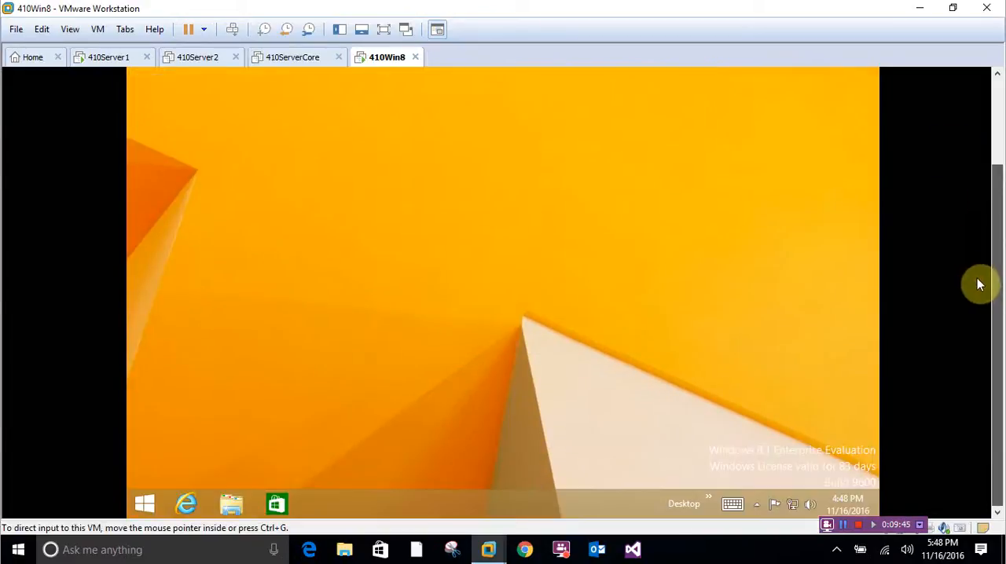
pyautogui.click(151, 500)
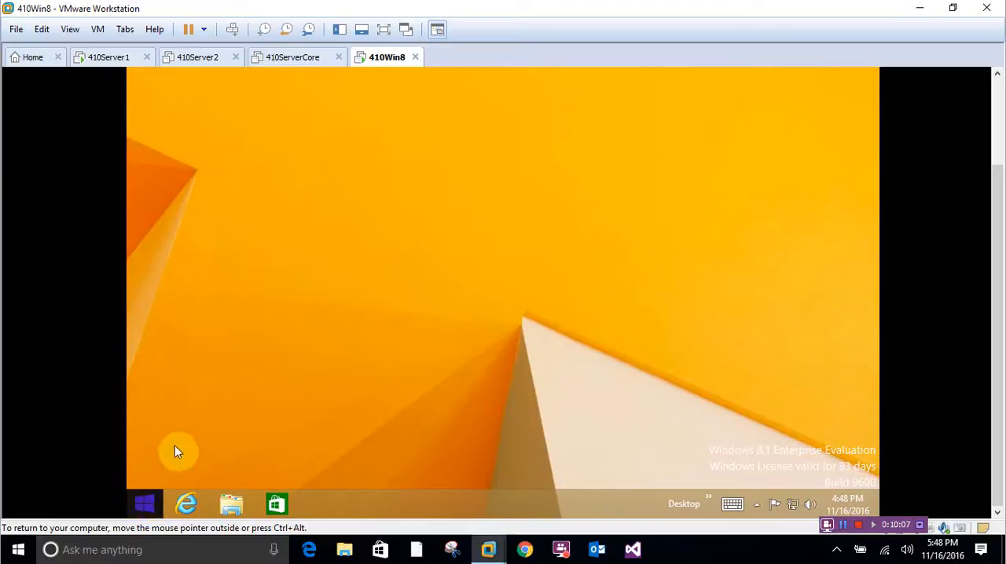
pyautogui.click(845, 525)
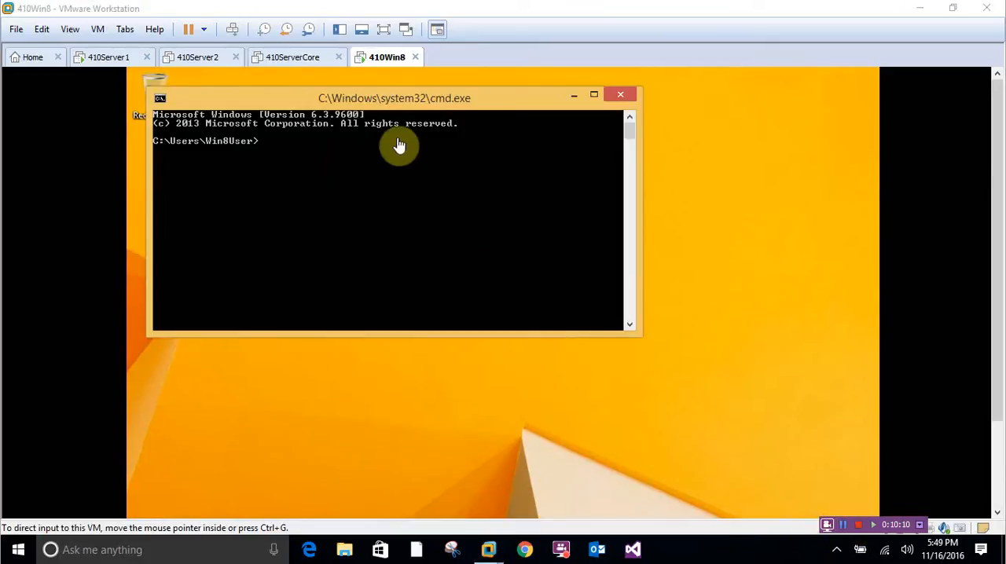
pyautogui.click(311, 175)
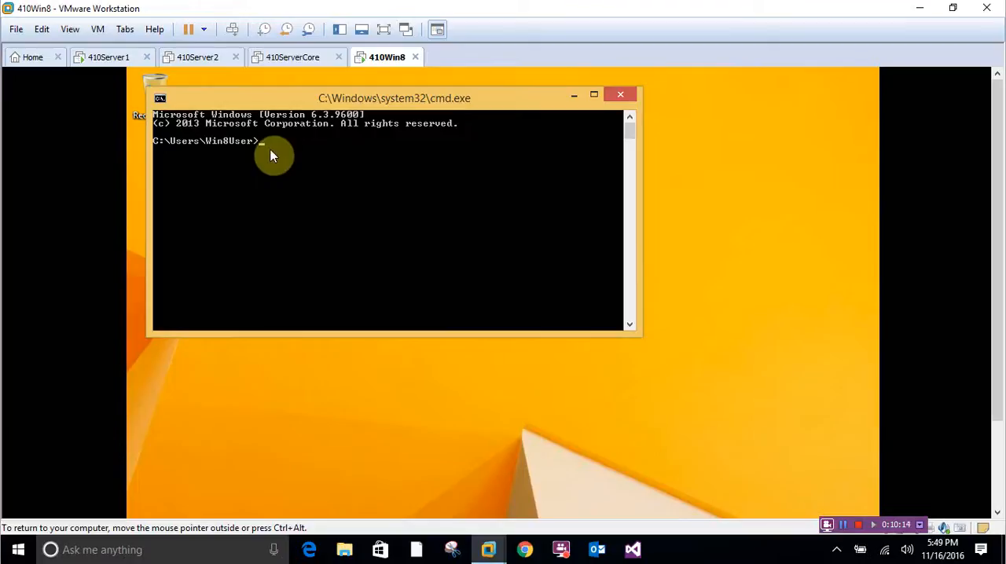
pyautogui.write('gpupdate /force')
pyautogui.press('Return')
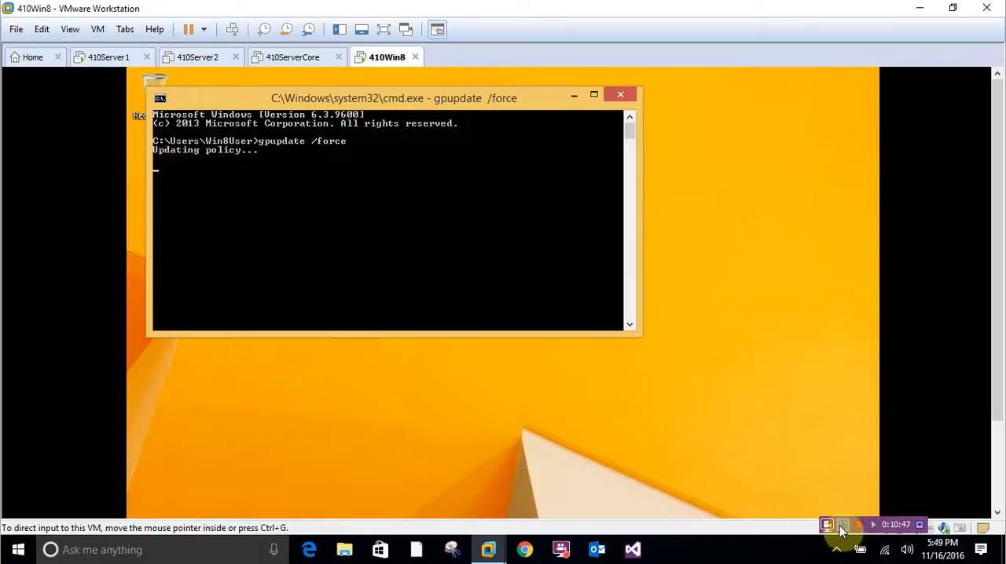
pyautogui.click(843, 525)
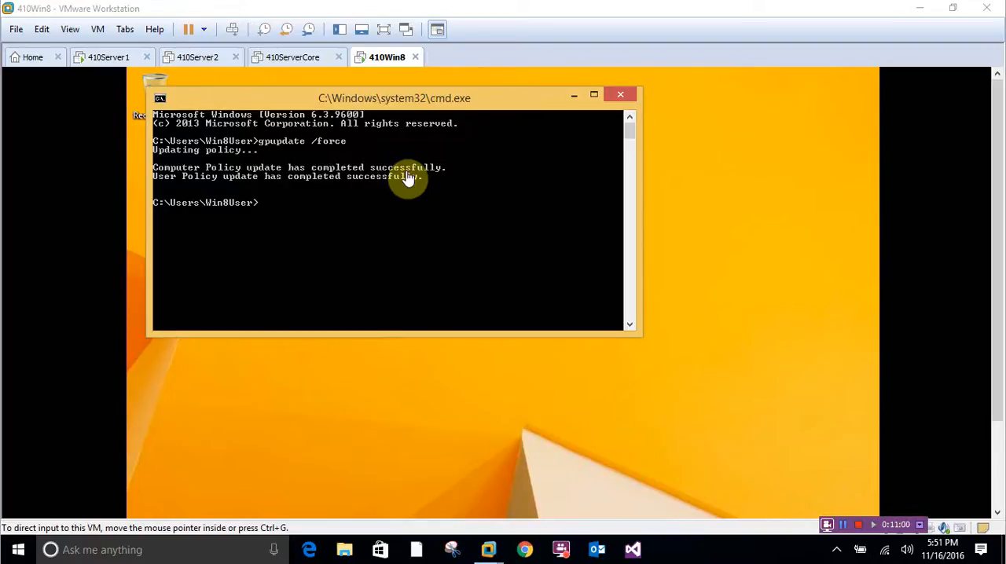
pyautogui.click(616, 99)
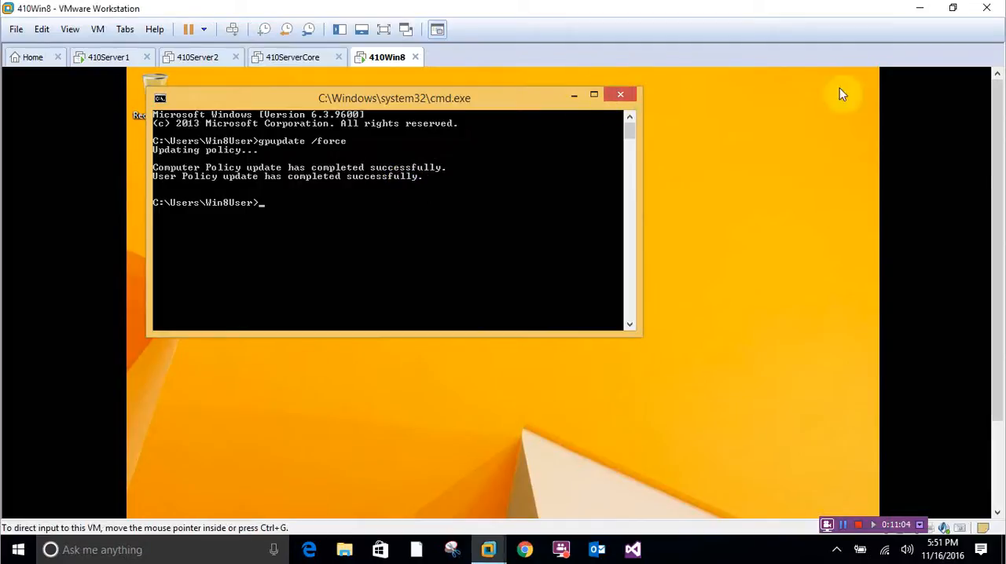
# - Reopen Local Security Policy and select Allow log on locally in User Rights Assignment under Local Policies
pyautogui.moveTo(999, 162); pyautogui.dragTo(996, 310)
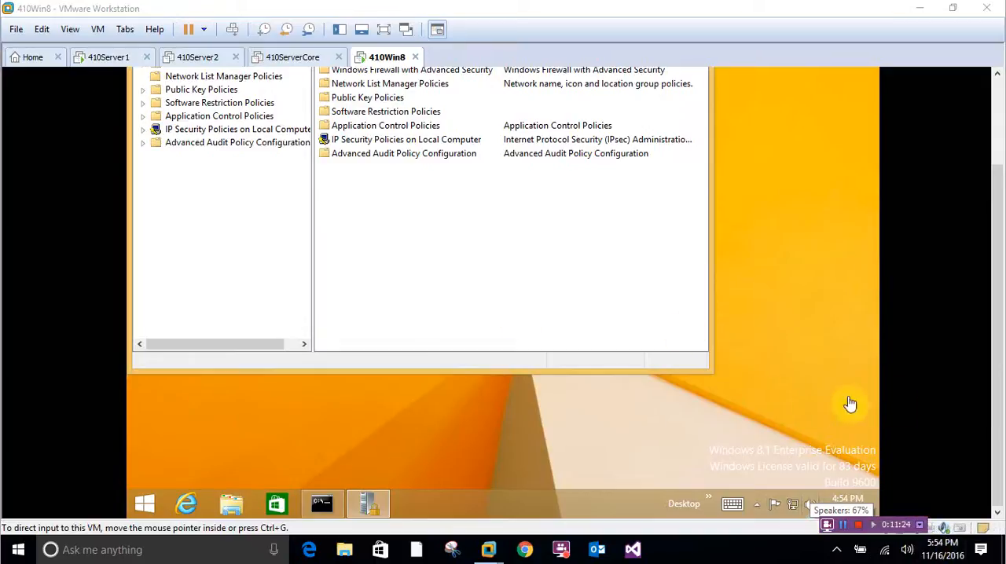
pyautogui.moveTo(1000, 415); pyautogui.dragTo(996, 314)
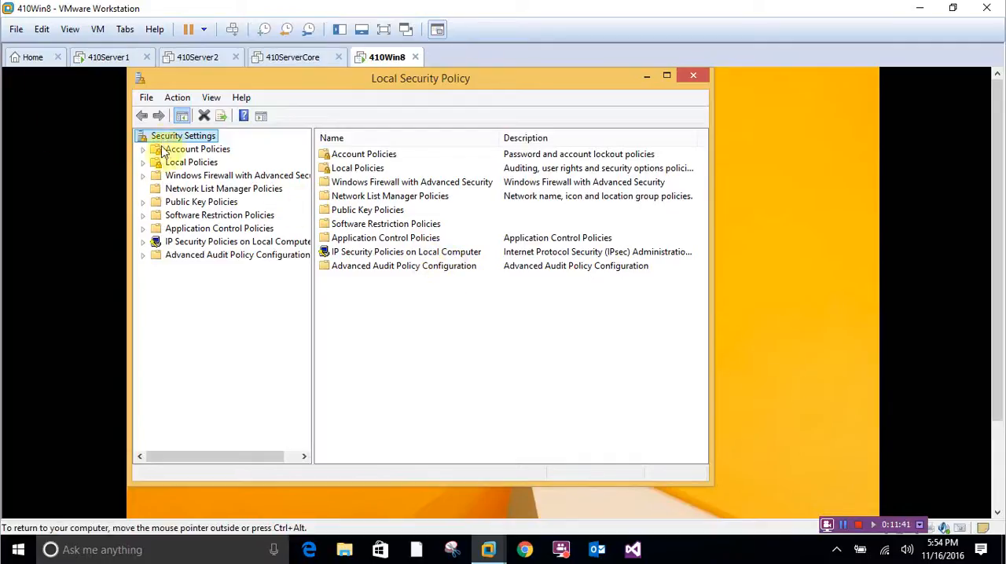
pyautogui.click(142, 162)
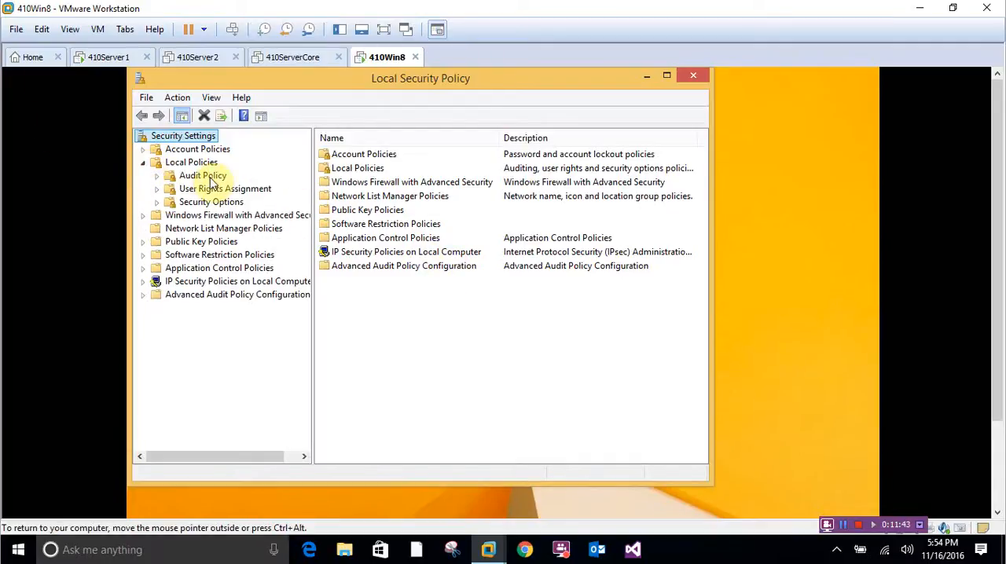
pyautogui.click(196, 191)
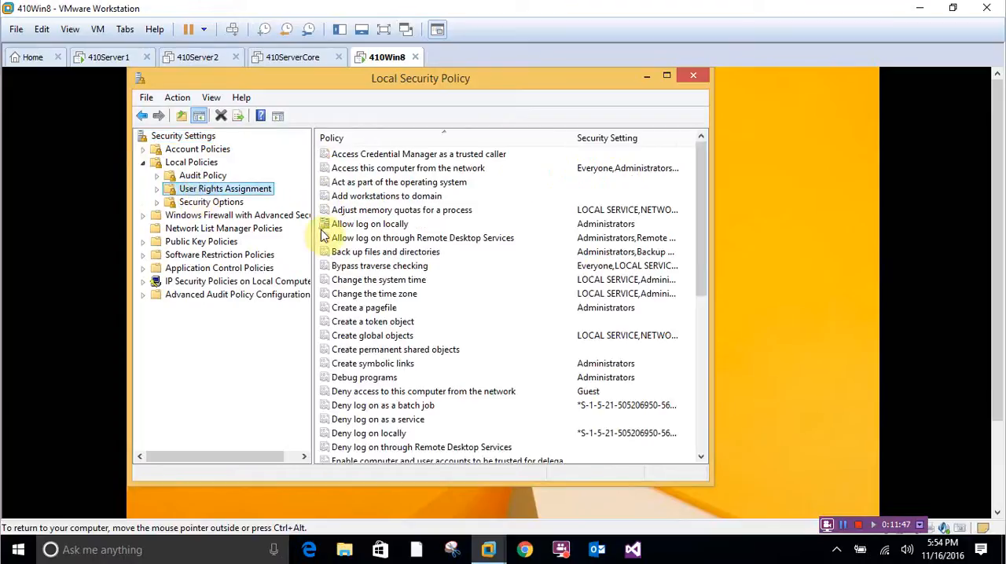
pyautogui.click(385, 225)
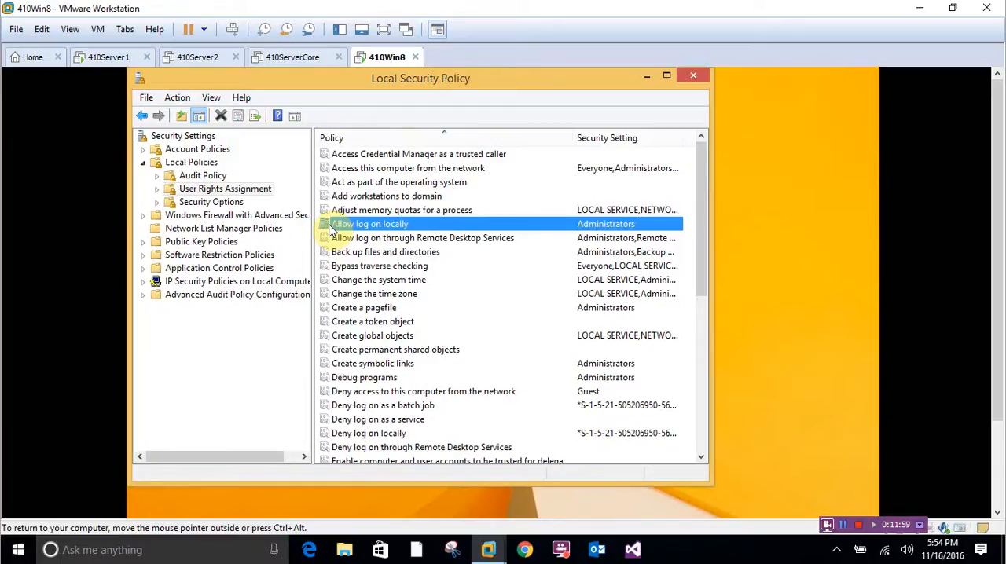
# - Examine the accounts listed in the Allow log on locally properties, then cancel the dialog without changes
pyautogui.doubleClick(365, 227)
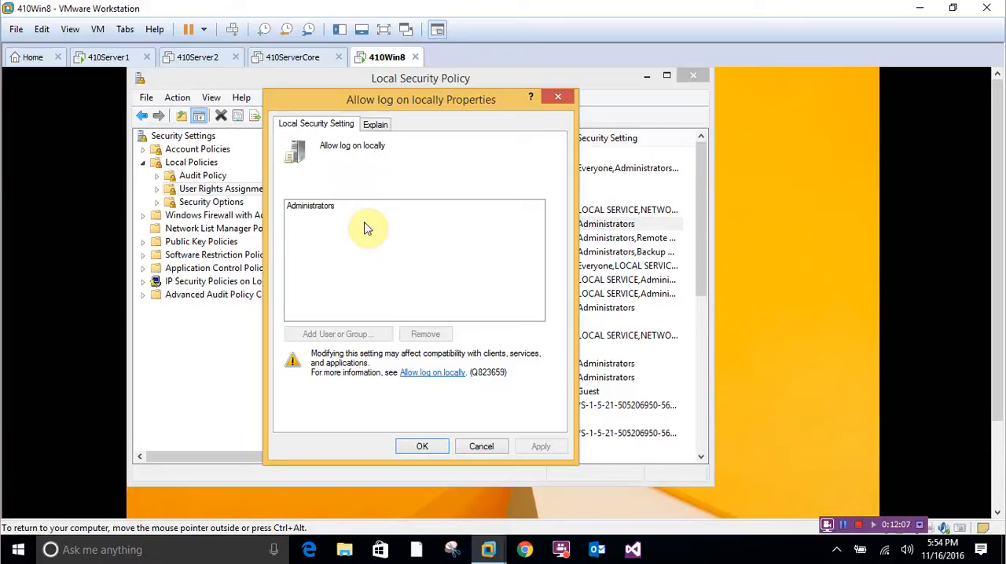
pyautogui.click(330, 207)
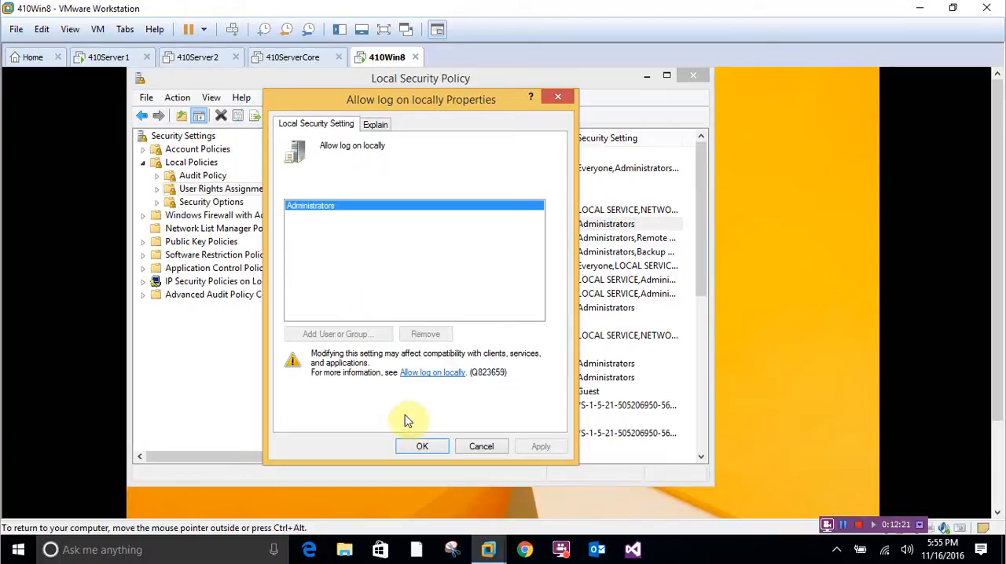
pyautogui.click(465, 448)
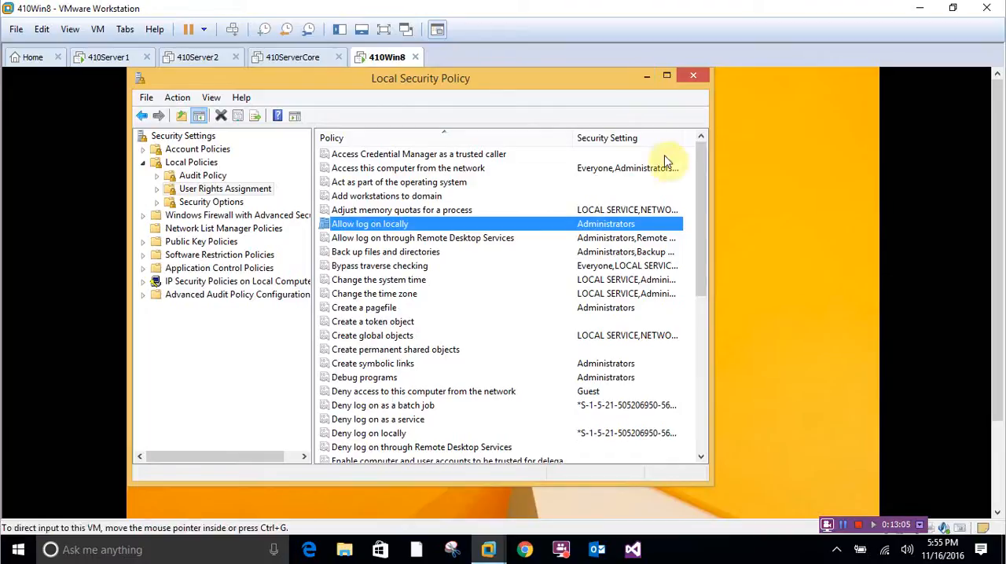
pyautogui.click(842, 523)
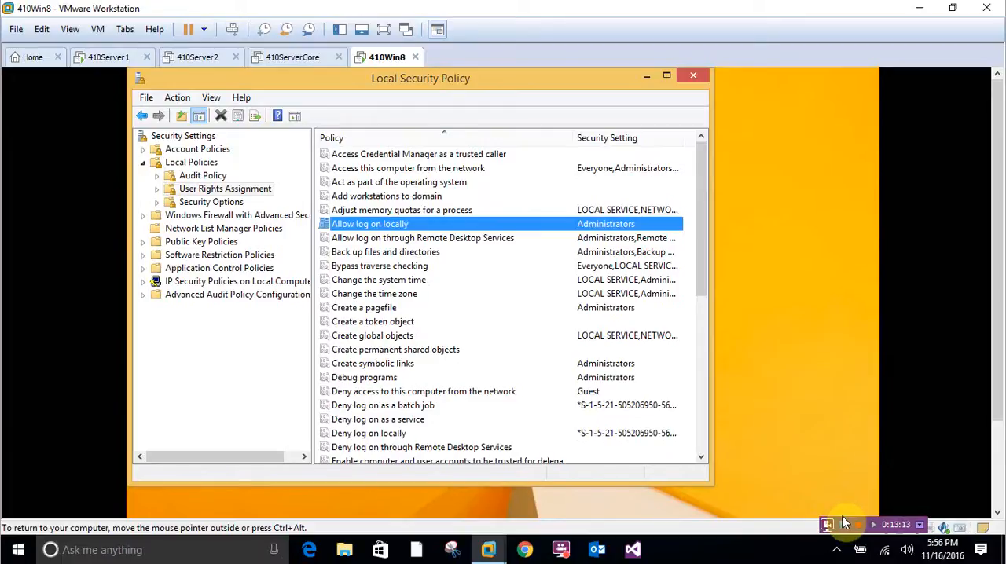
pyautogui.click(848, 528)
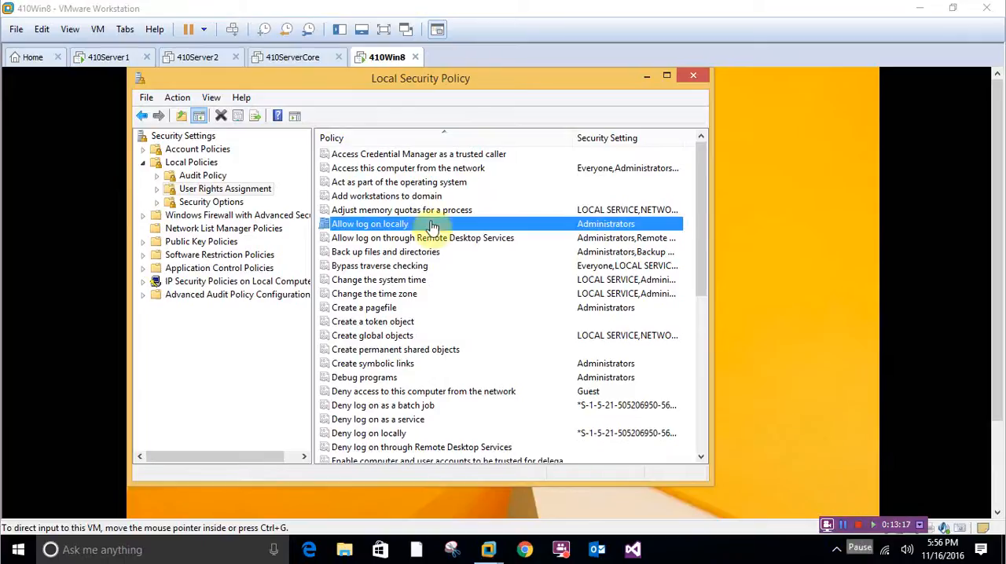
pyautogui.click(689, 79)
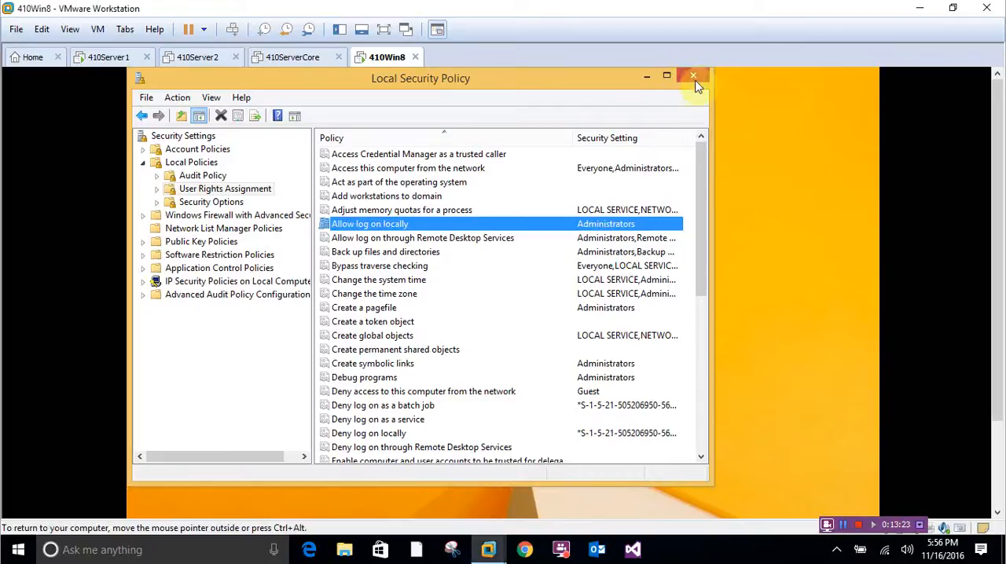
# - Sign out of the current Windows session on 410Win8
pyautogui.moveTo(995, 184); pyautogui.dragTo(994, 357)
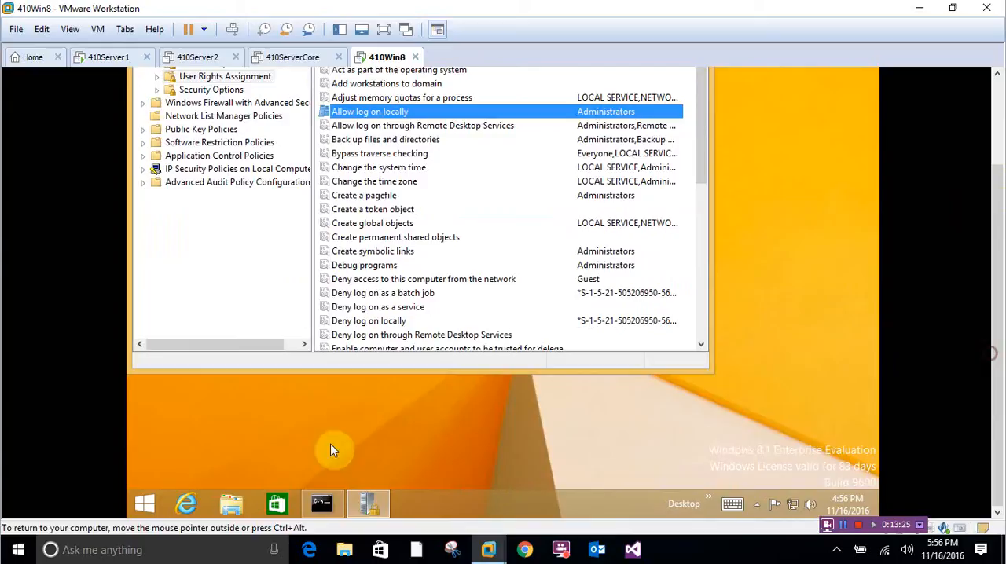
pyautogui.click(147, 503)
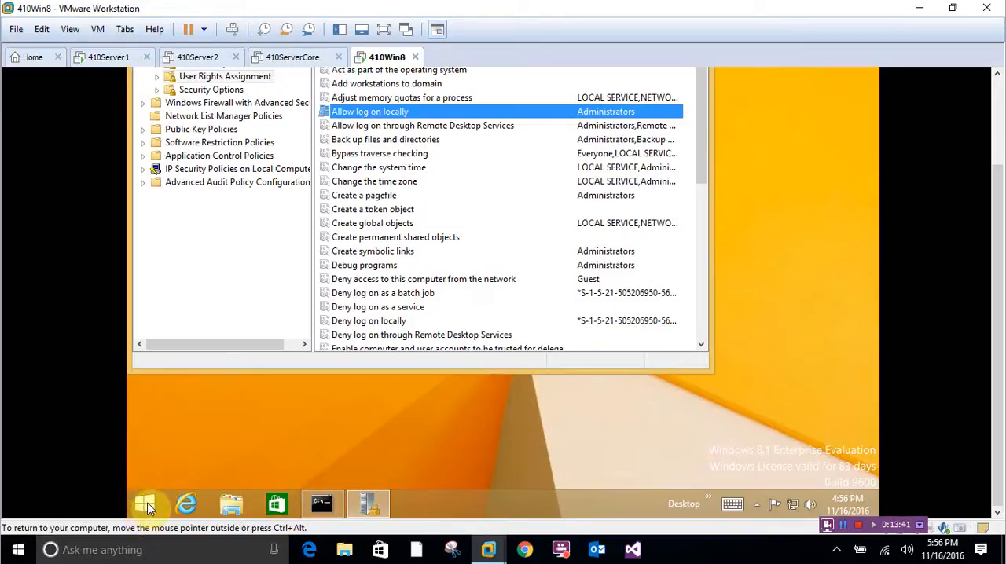
pyautogui.rightClick(148, 507)
pyautogui.moveTo(214, 477)
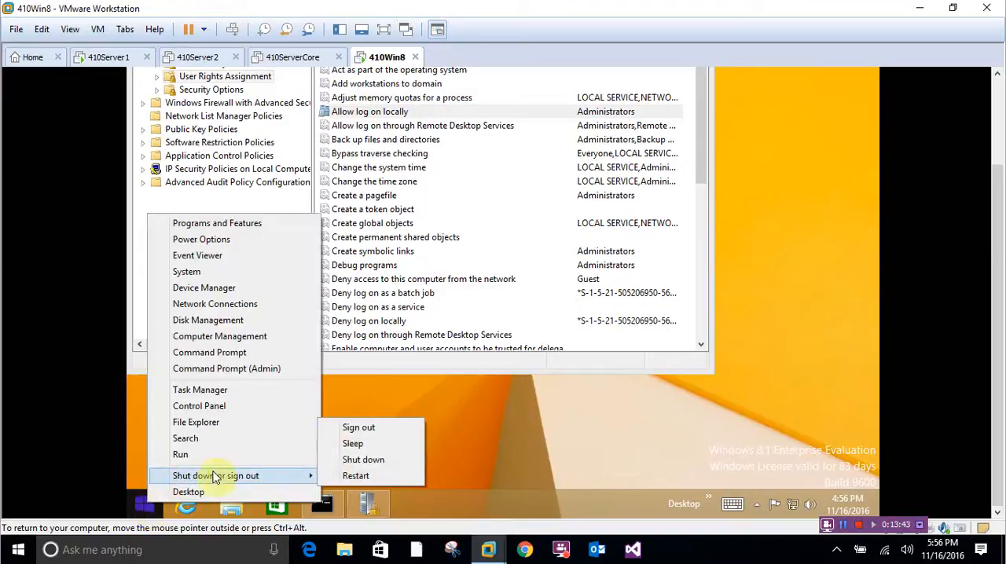
pyautogui.click(360, 427)
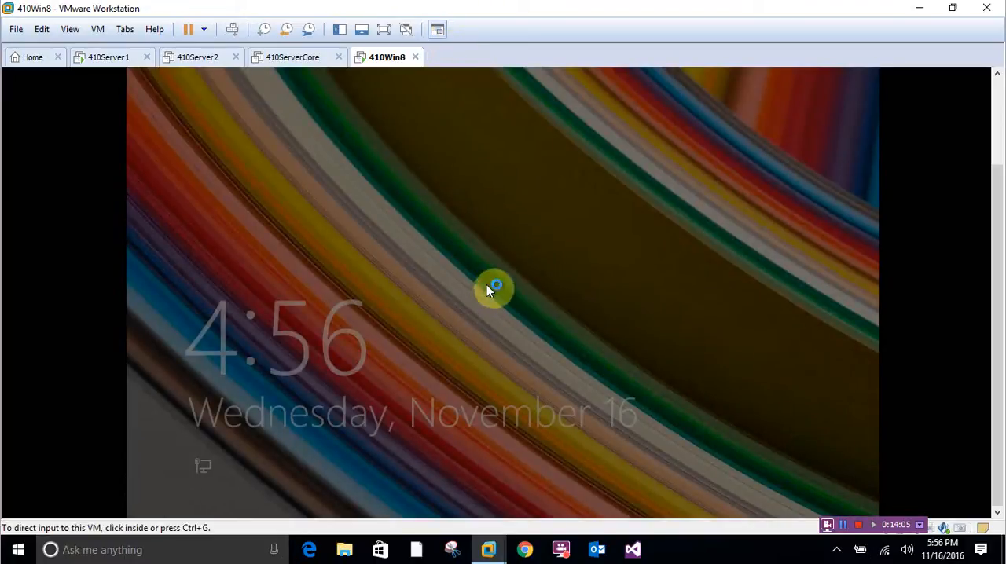
# - Try to sign in to the 410SERVER2012 domain as testuser1, entering the account password, and dismiss the resulting message
pyautogui.click(521, 202)
pyautogui.click(557, 182)
pyautogui.click(539, 137)
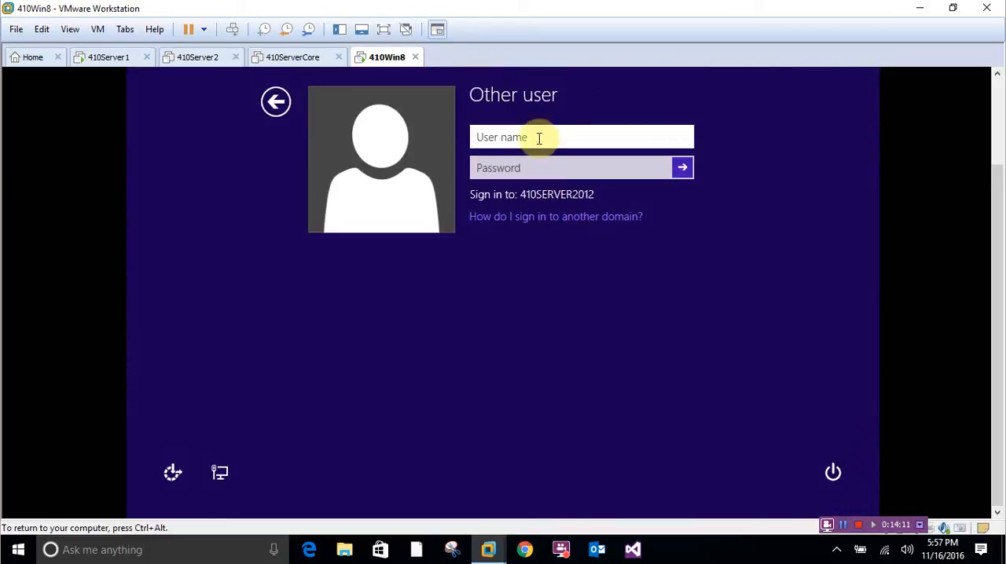
pyautogui.write('testuser1')
pyautogui.press('Tab')
pyautogui.write('Pa$$w0rd')
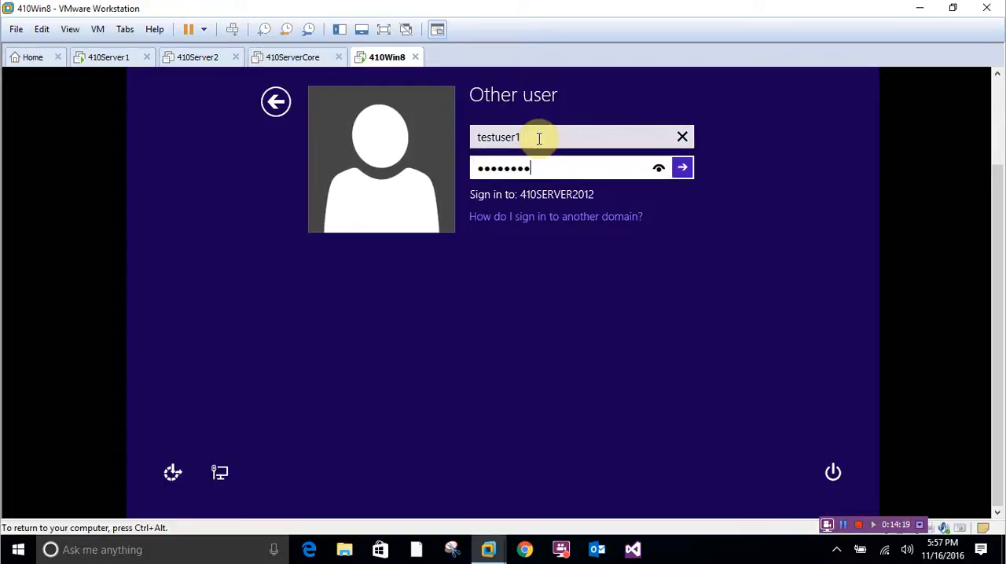
pyautogui.press('Return')
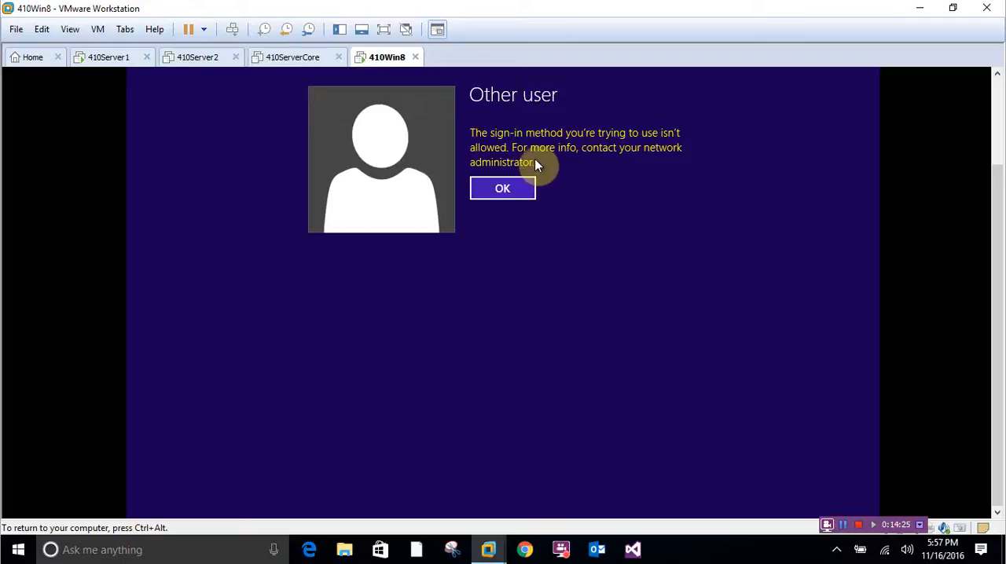
pyautogui.click(502, 191)
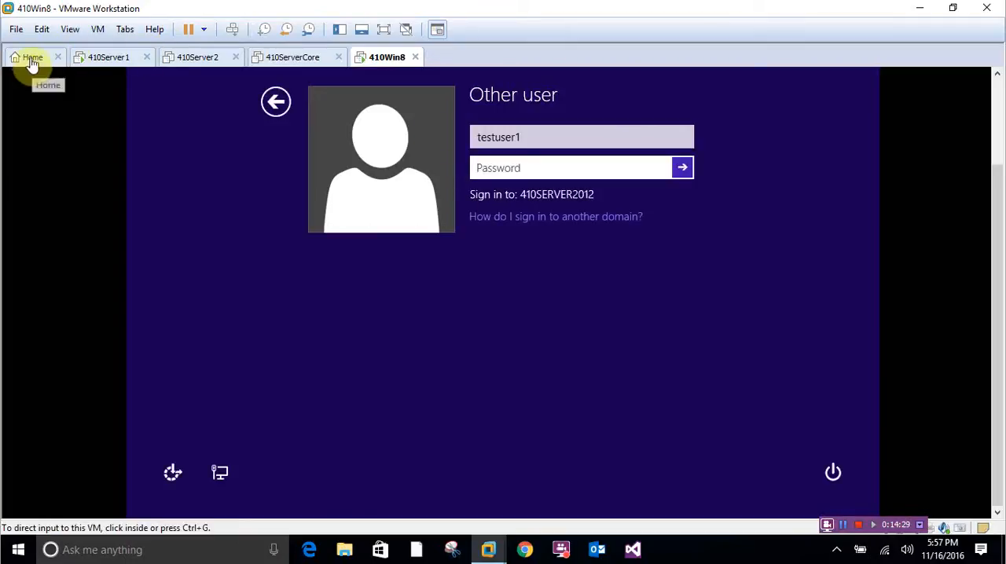
pyautogui.click(563, 146)
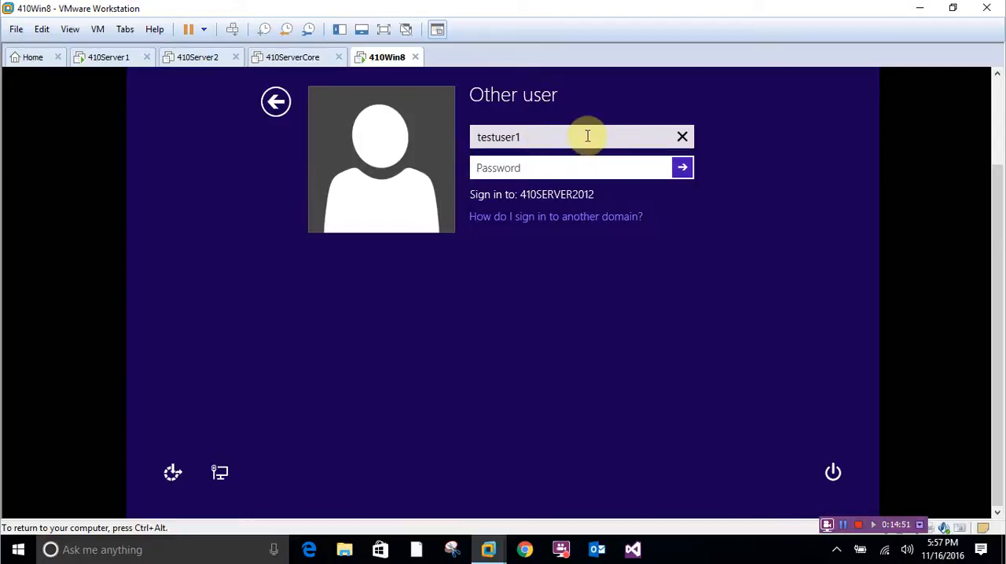
pyautogui.hotkey('ctrl', 'alt')
pyautogui.click(252, 427)
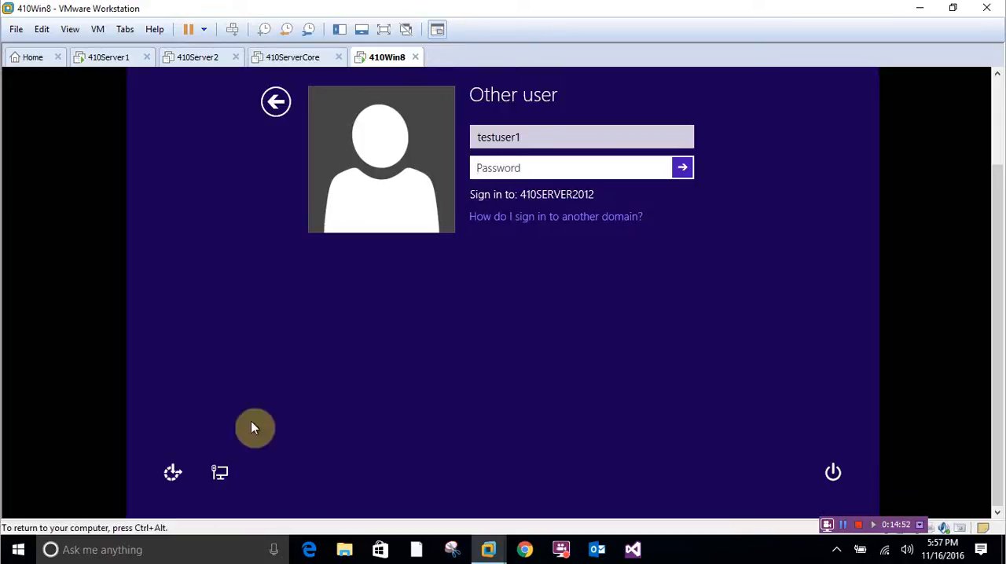
# - Restart 410Win8 from its sign-in screen and switch to the 410Server1 virtual machine
pyautogui.click(835, 473)
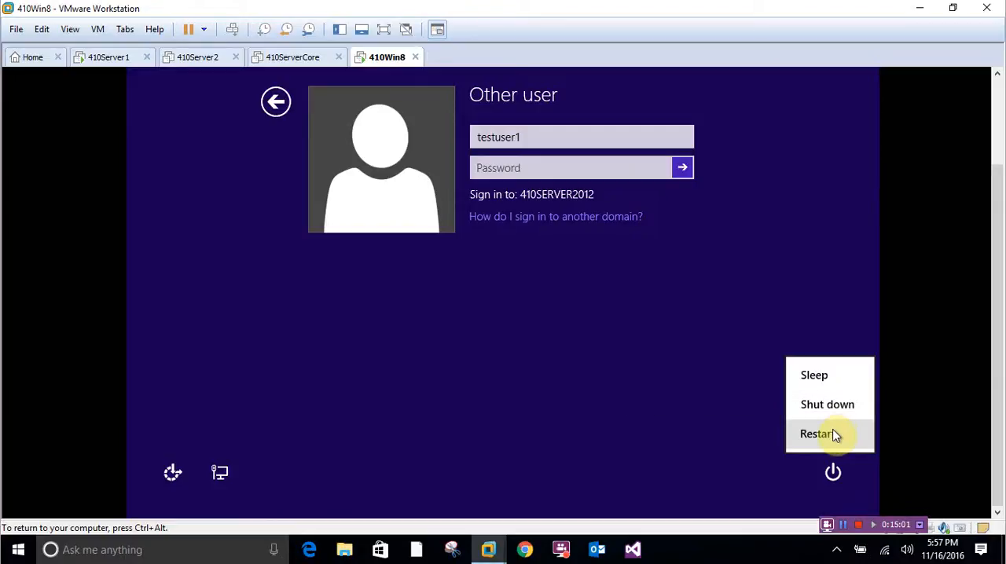
pyautogui.click(817, 434)
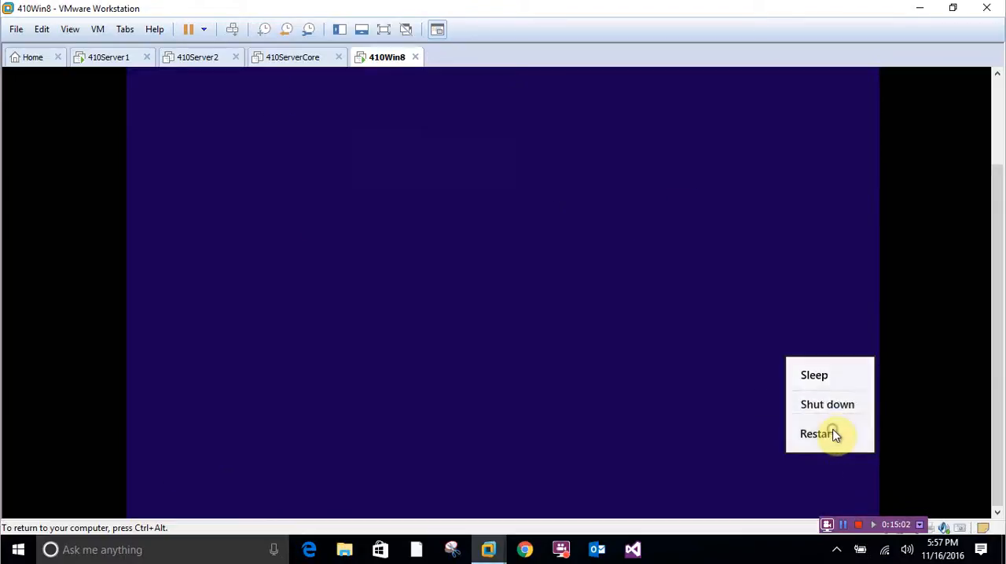
pyautogui.click(114, 63)
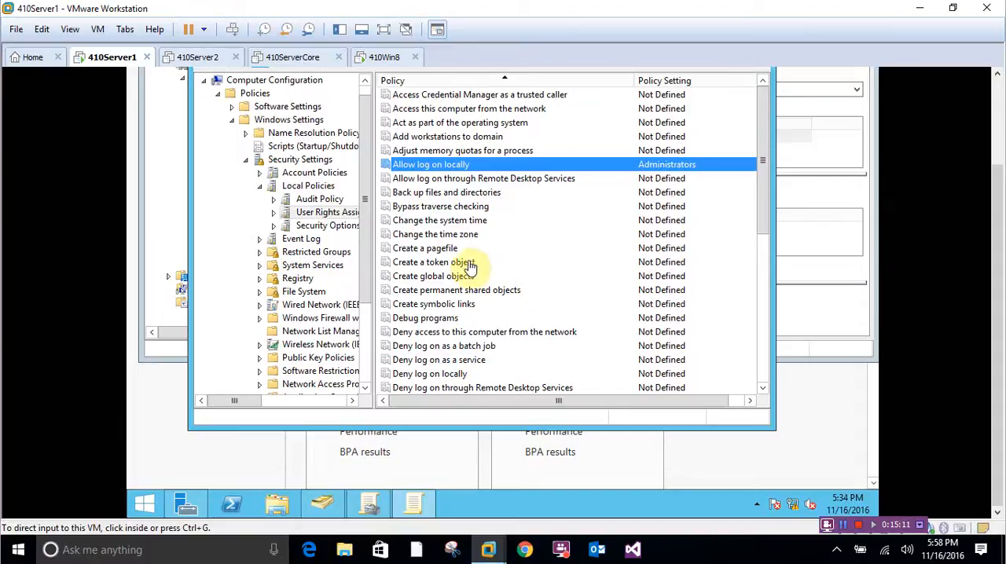
# - Unlock the Administrator session on 410Server1 by entering the account password
pyautogui.click(417, 165)
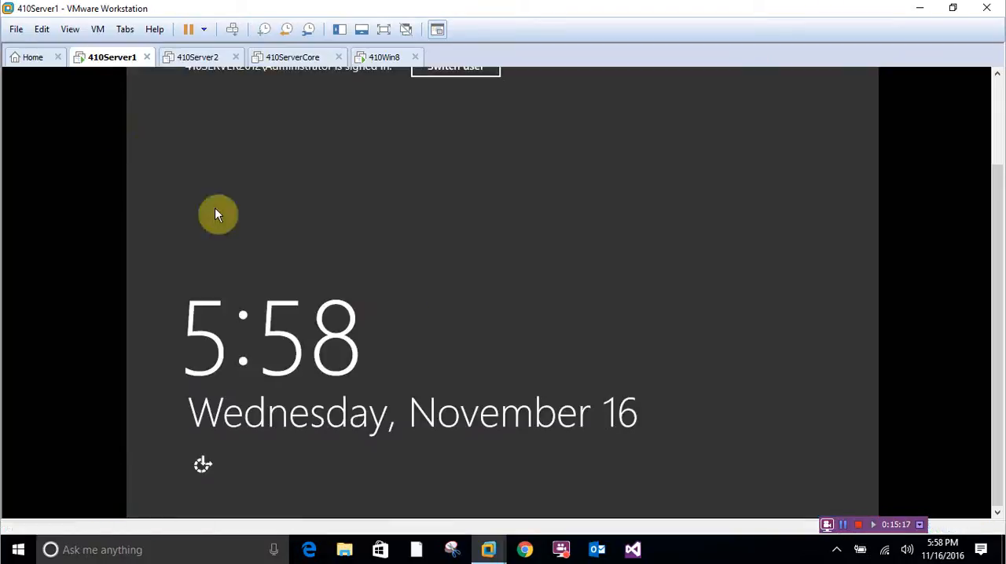
pyautogui.click(232, 29)
pyautogui.write('Password01')
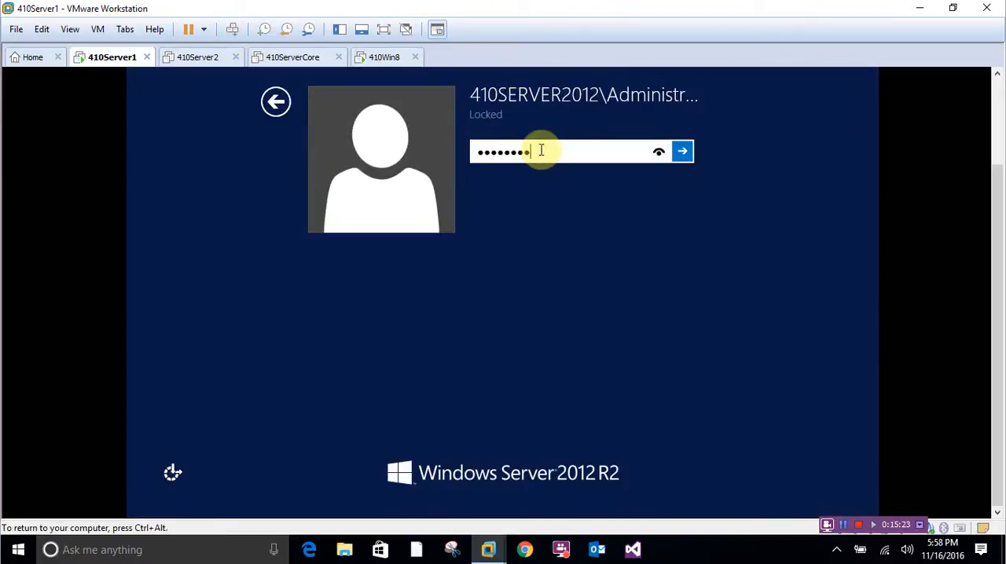
pyautogui.press('Return')
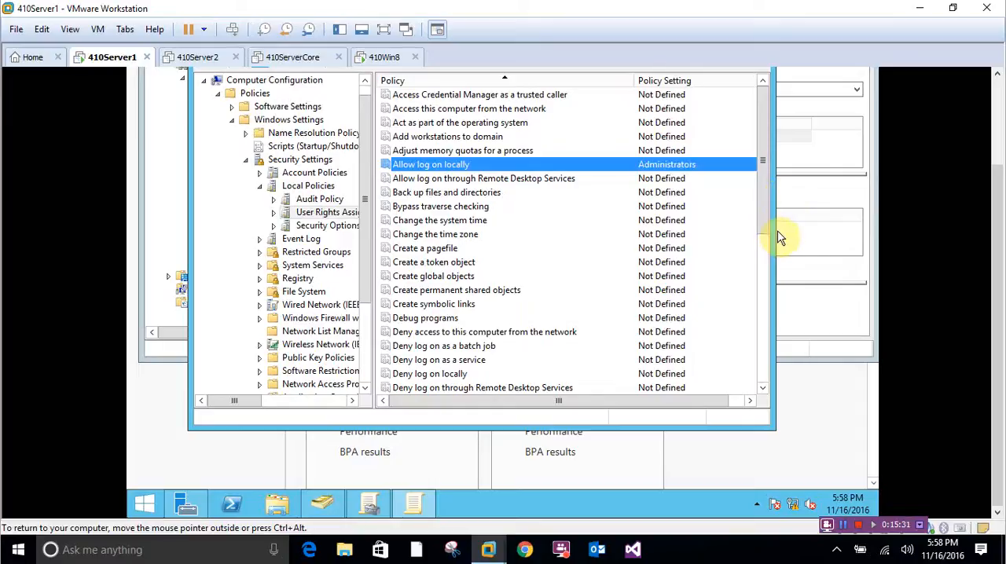
# - In GPO3, reopen User Rights Assignment under Computer Configuration's Local Policies and stop defining the Allow log on locally policy setting
pyautogui.click(990, 168)
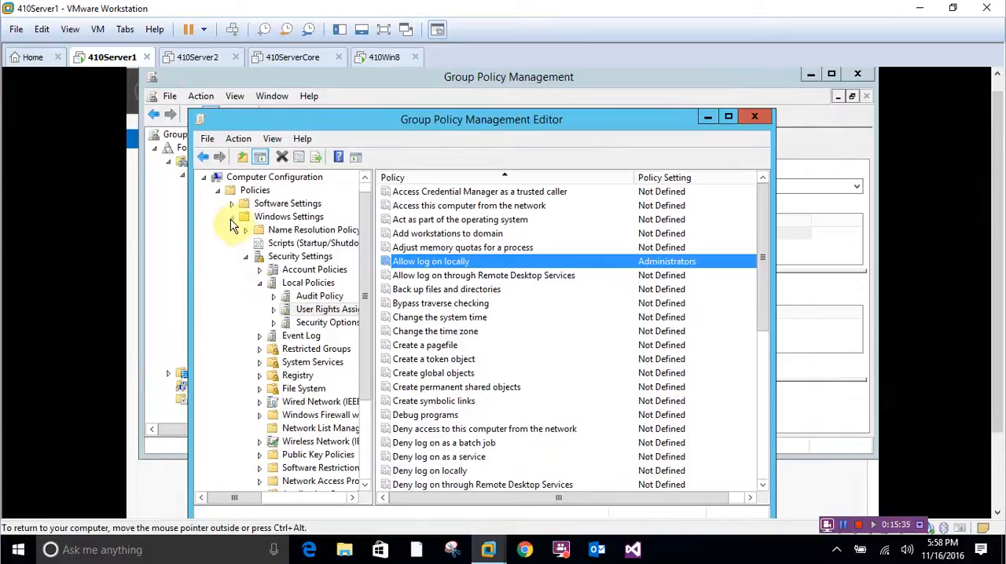
pyautogui.click(232, 223)
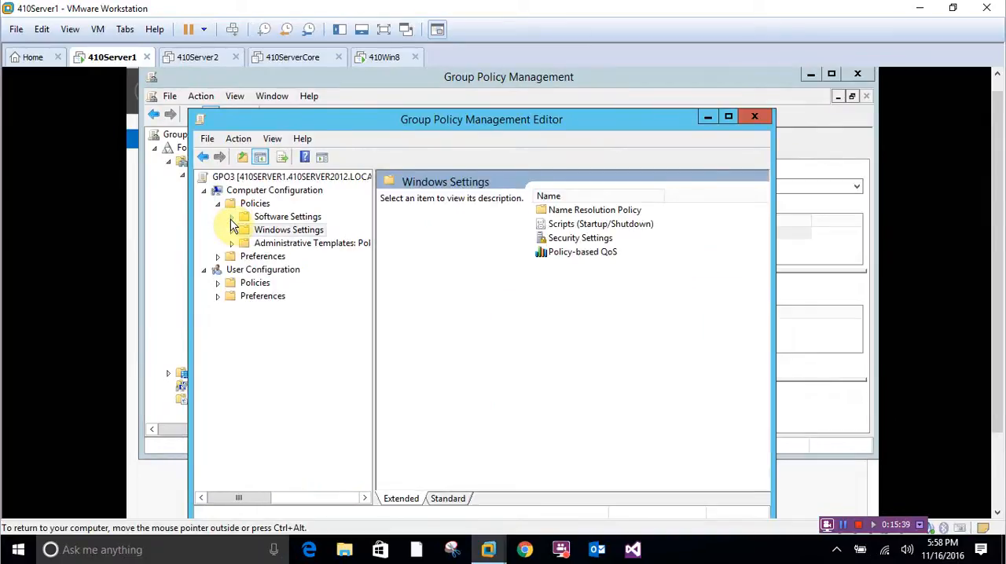
pyautogui.click(232, 231)
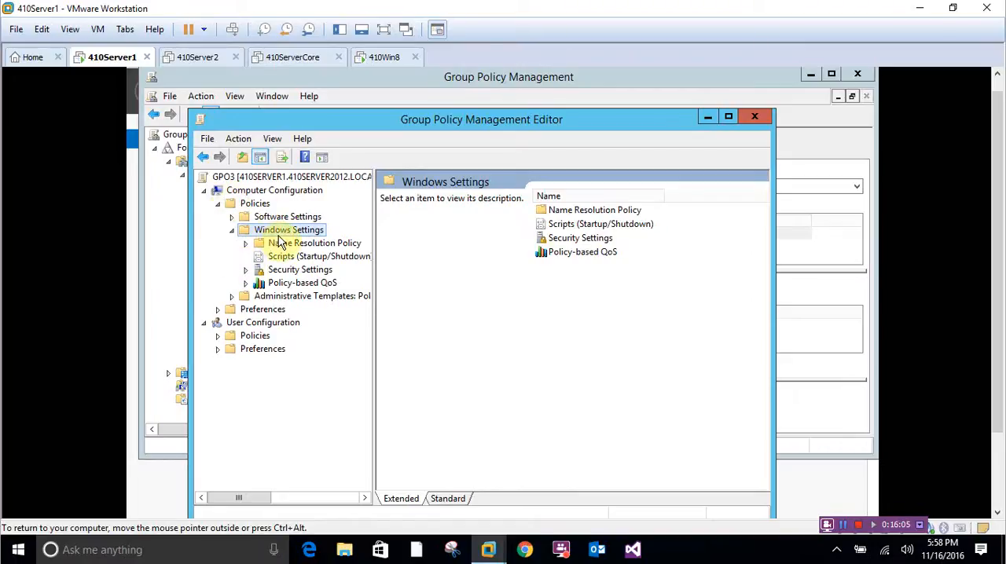
pyautogui.click(245, 271)
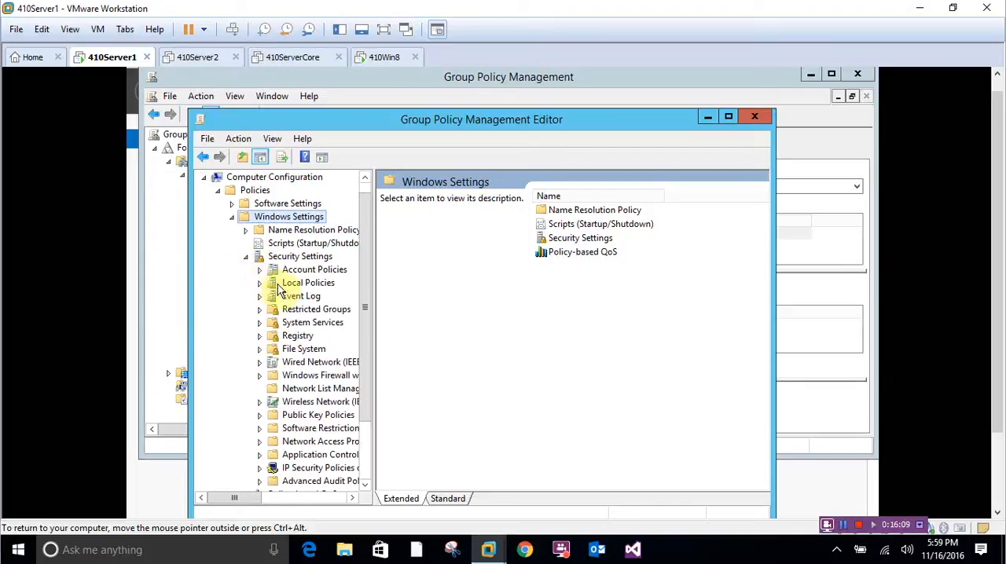
pyautogui.click(259, 283)
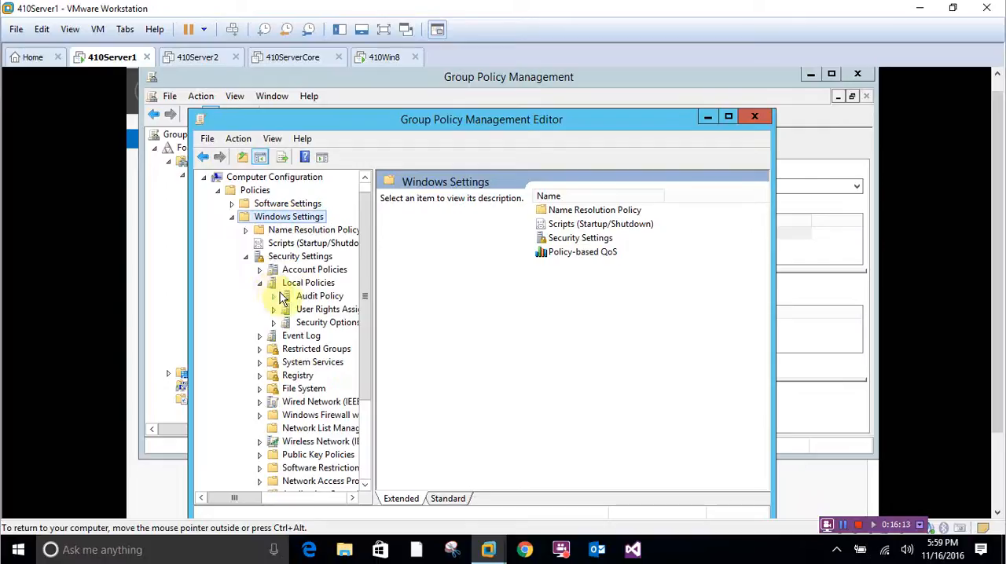
pyautogui.click(318, 309)
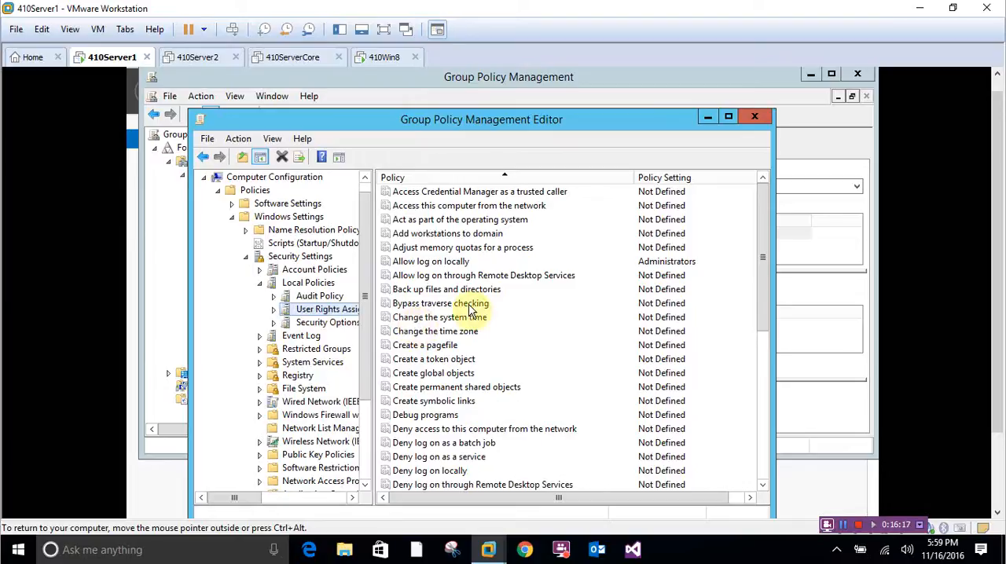
pyautogui.doubleClick(412, 262)
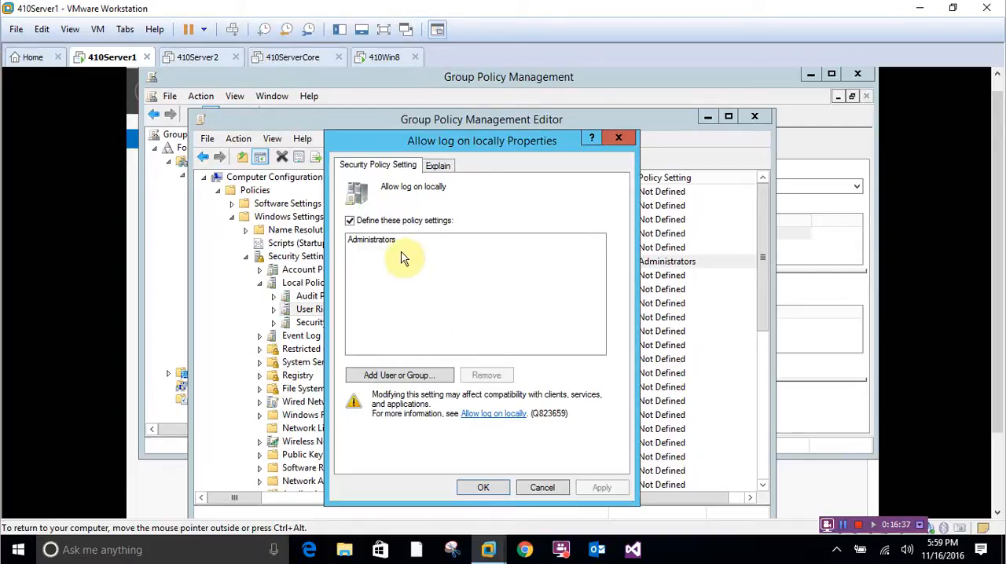
pyautogui.click(350, 220)
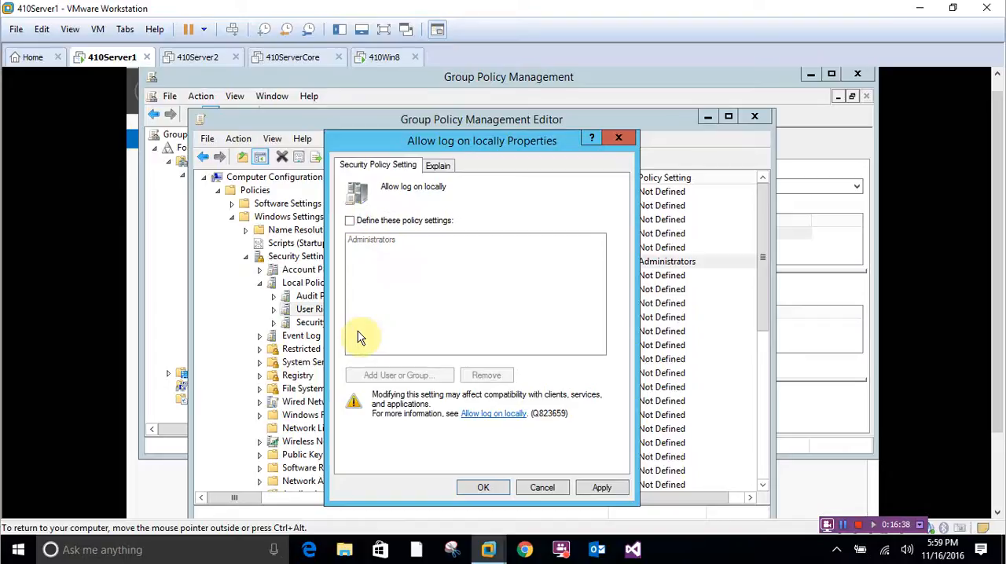
pyautogui.click(483, 488)
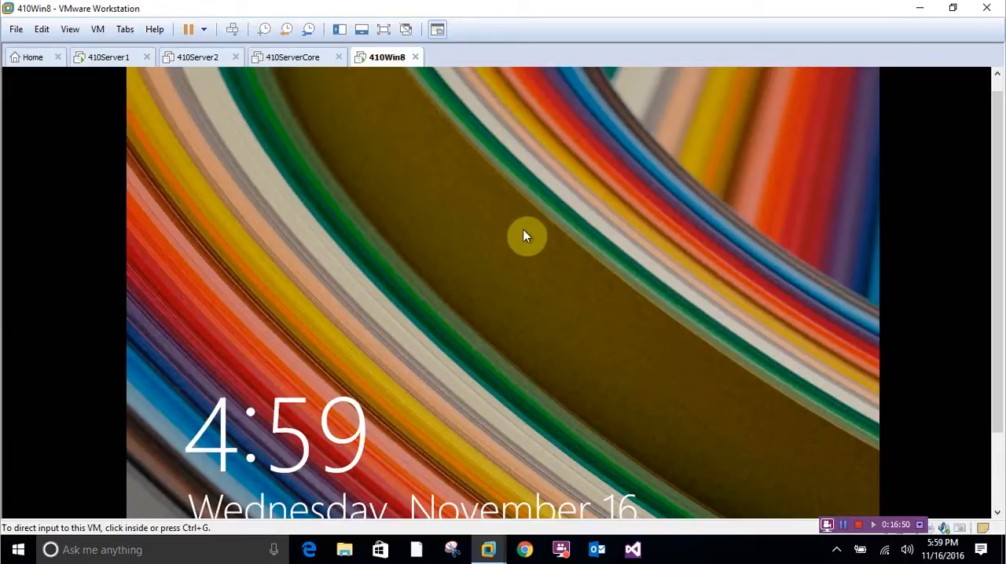
# - On 410Win8, try to sign in to the 410SERVER2012 domain as testuser1 with the account password, then dismiss the message
pyautogui.click(272, 199)
pyautogui.click(554, 251)
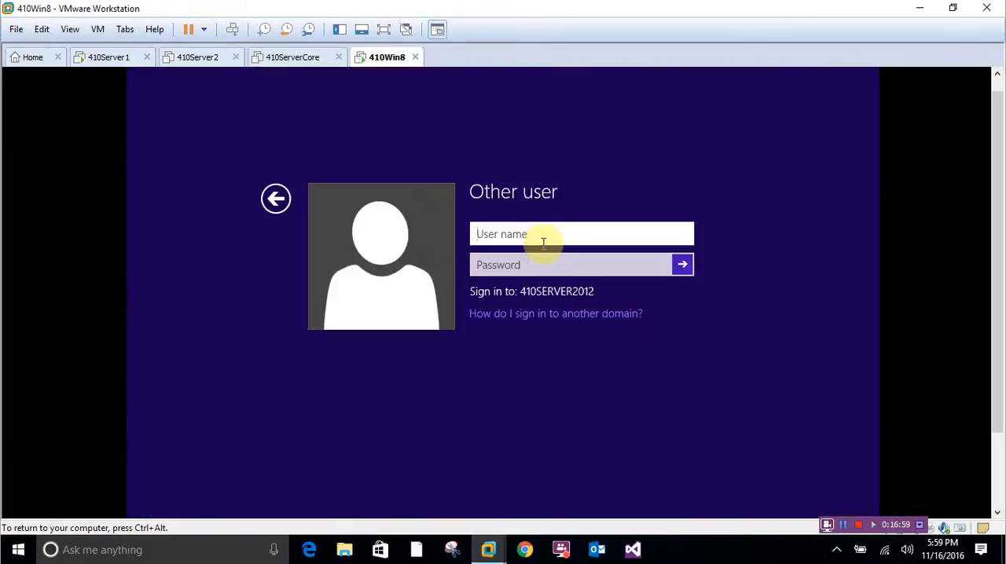
pyautogui.write('testus')
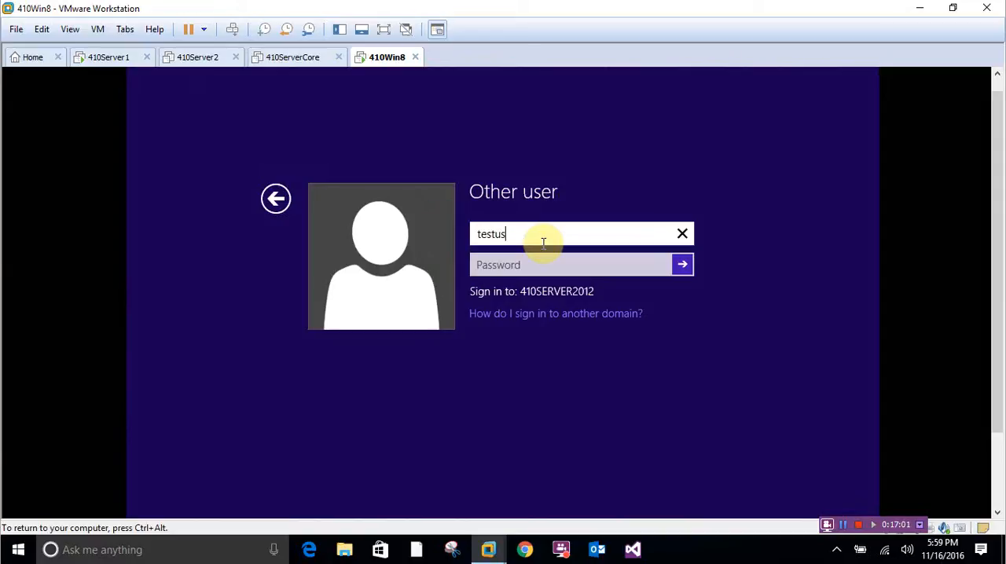
pyautogui.write('er1')
pyautogui.press('Tab')
pyautogui.write('Password01')
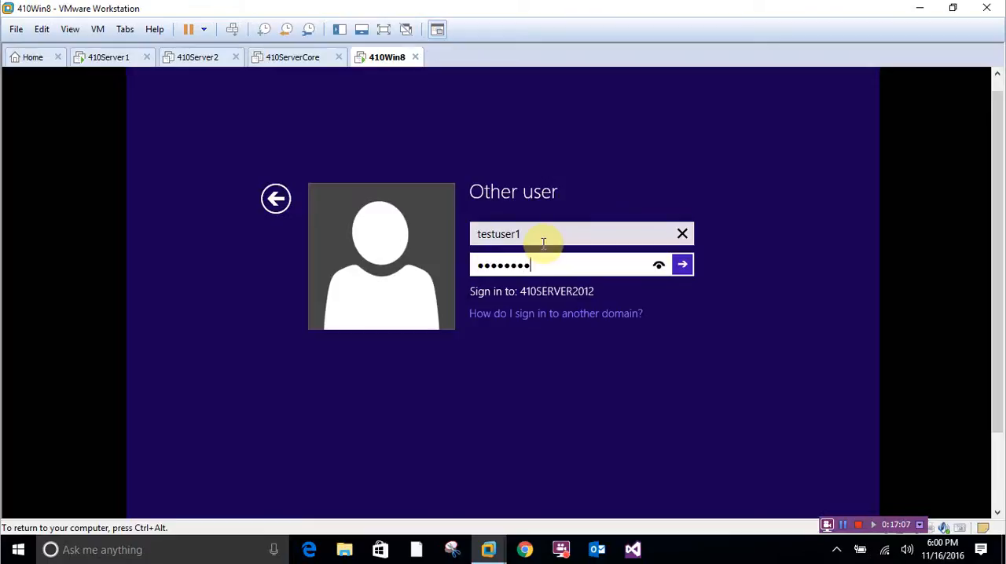
pyautogui.press('Return')
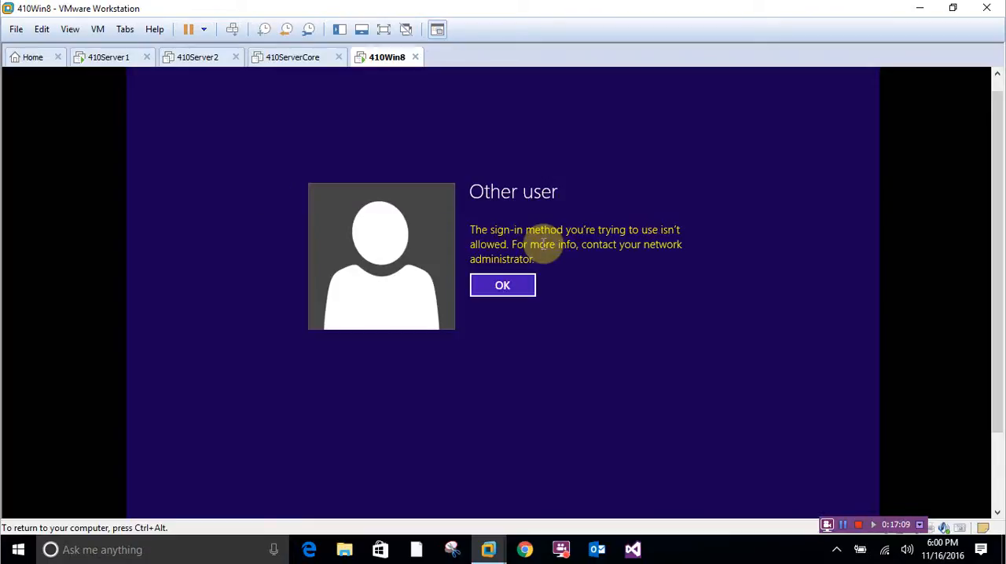
pyautogui.click(512, 291)
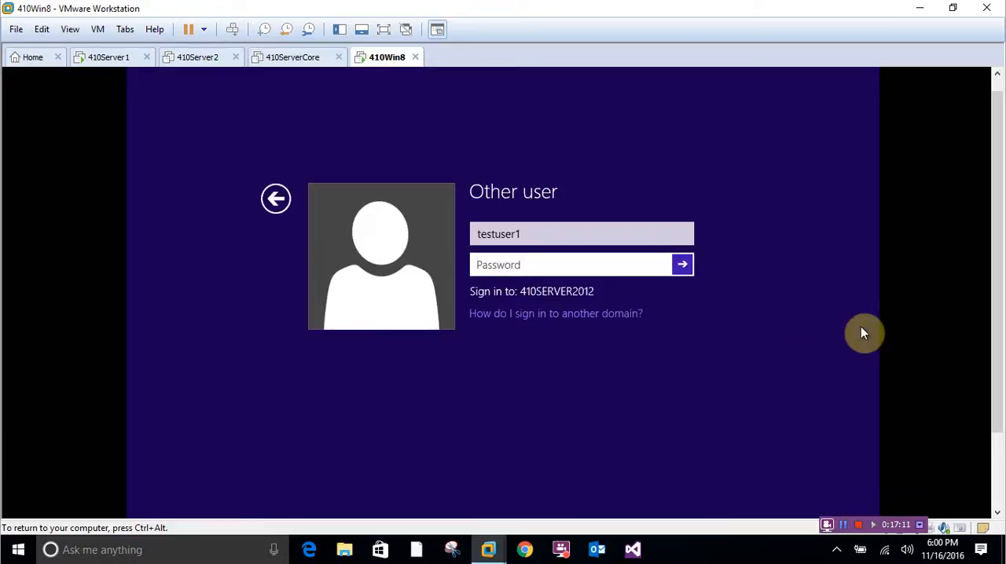
# - Restart the 410Win8 machine again from its sign-in screen
pyautogui.scroll(-3, 965, 327)
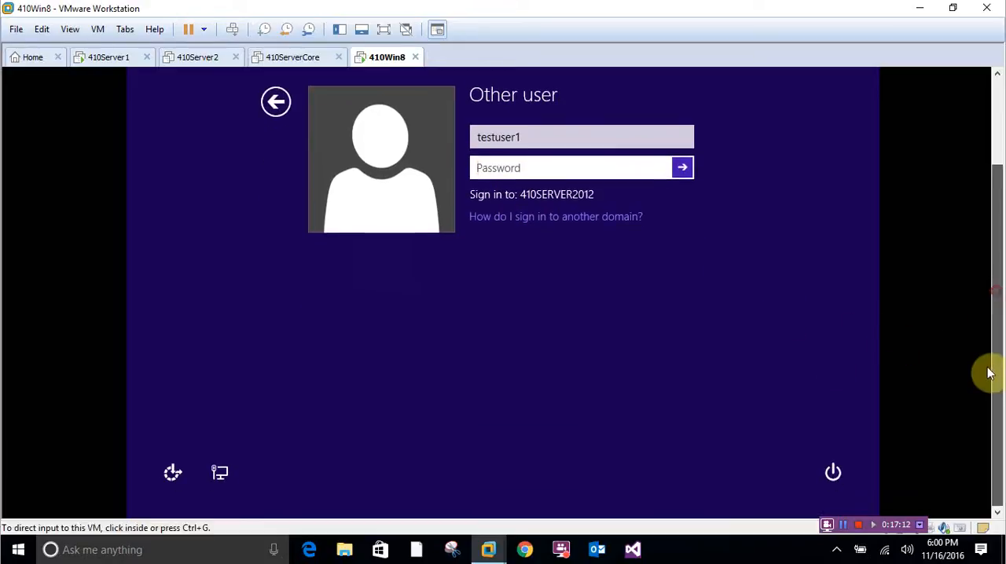
pyautogui.click(833, 475)
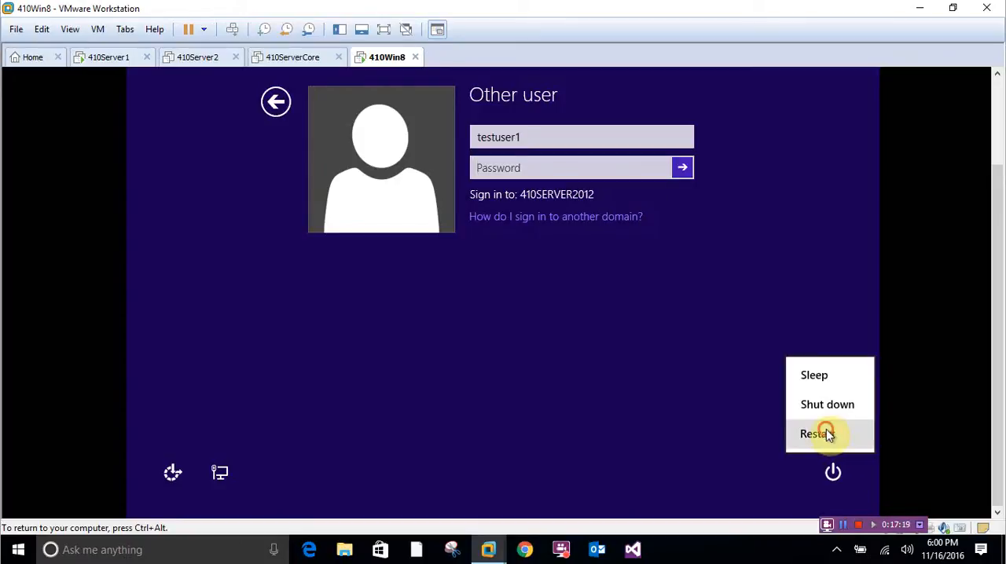
pyautogui.click(826, 432)
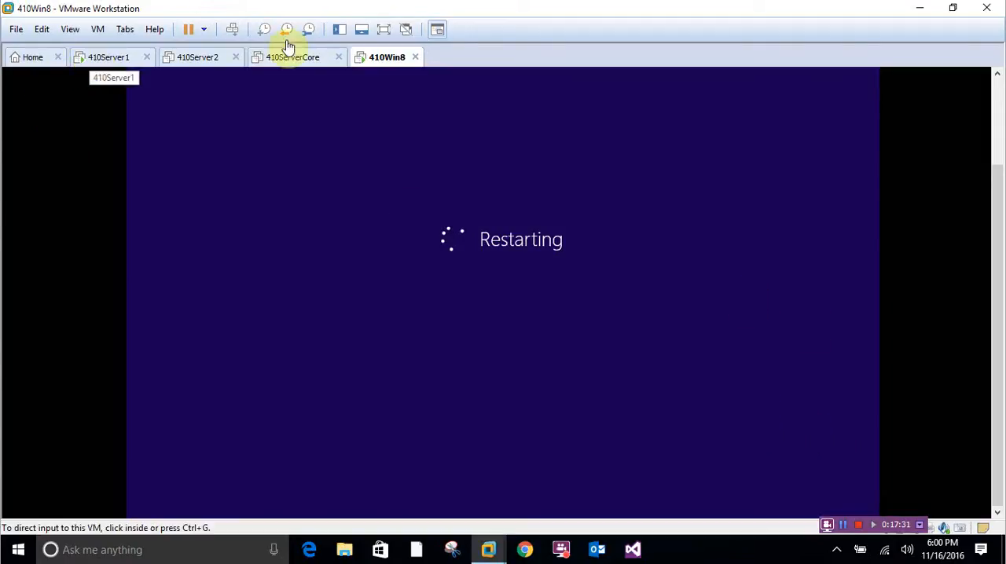
pyautogui.click(382, 71)
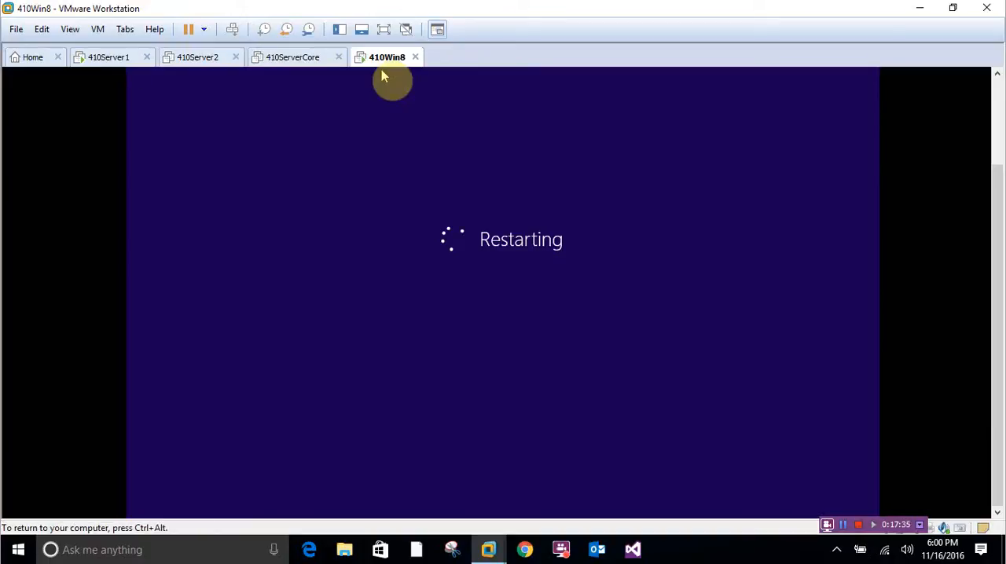
pyautogui.hotkey('ctrl', 'alt')
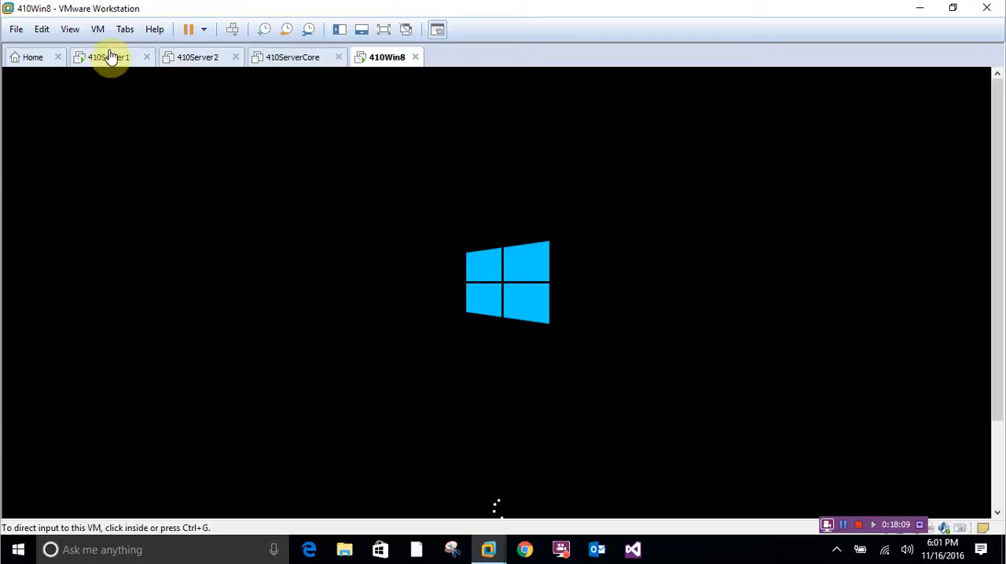
# - Switch to 410Server1 and close the Group Policy Management Editor and Group Policy Management windows
pyautogui.click(107, 57)
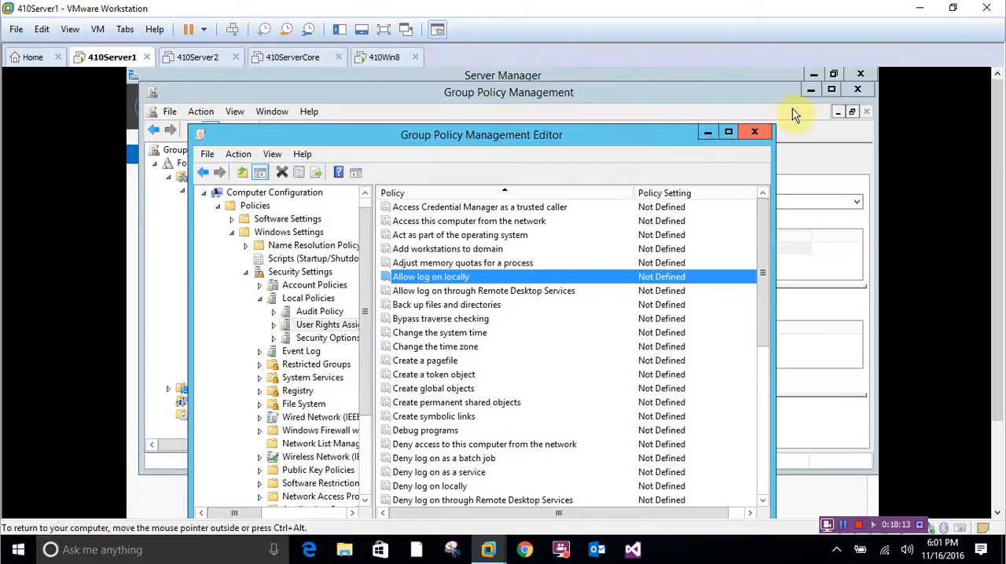
pyautogui.click(859, 89)
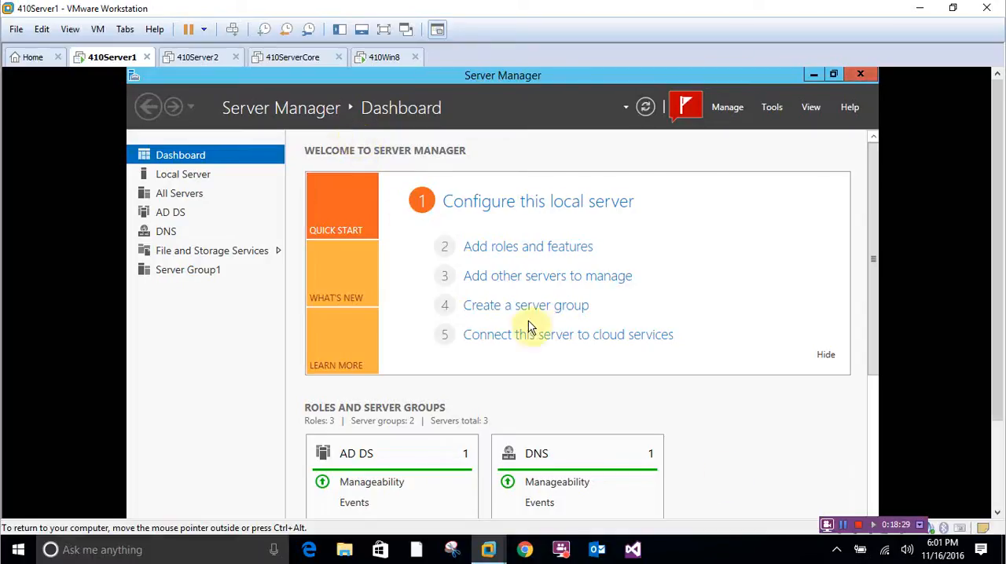
pyautogui.click(841, 531)
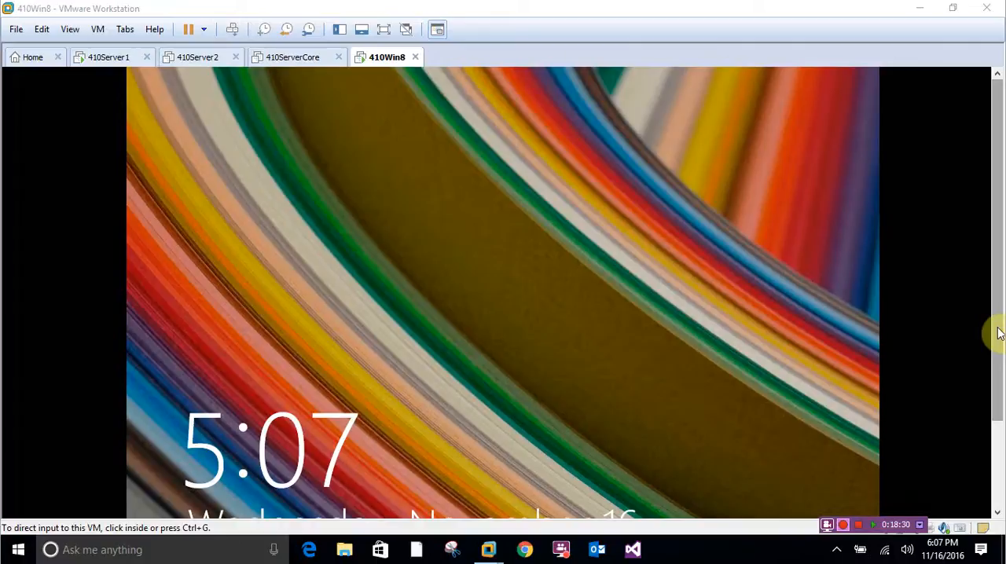
# - On 410Win8, sign in to the 410SERVER2012 domain as testuser1 with the account password
pyautogui.moveTo(1000, 334); pyautogui.dragTo(995, 377)
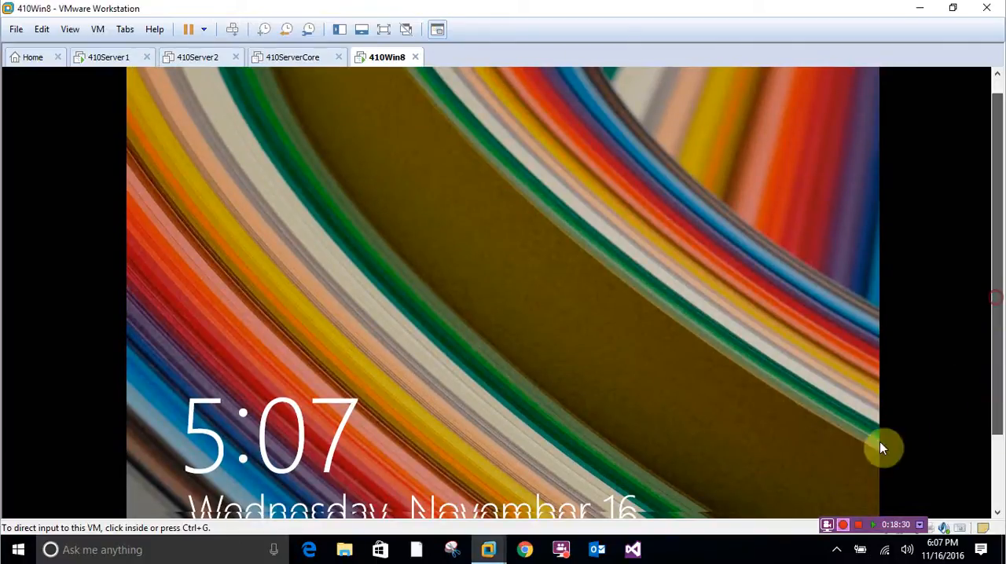
pyautogui.click(851, 526)
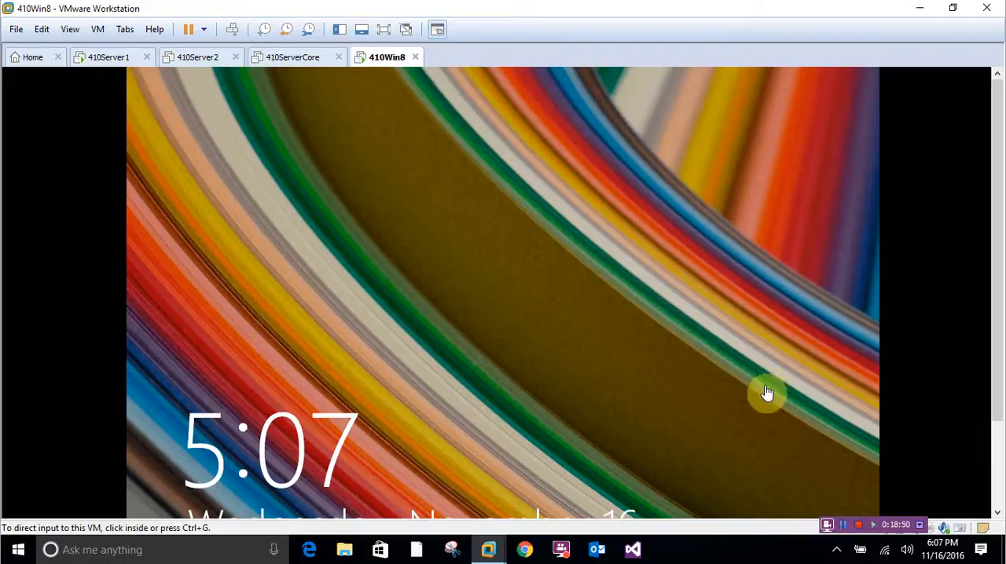
pyautogui.moveTo(995, 193); pyautogui.dragTo(1004, 222)
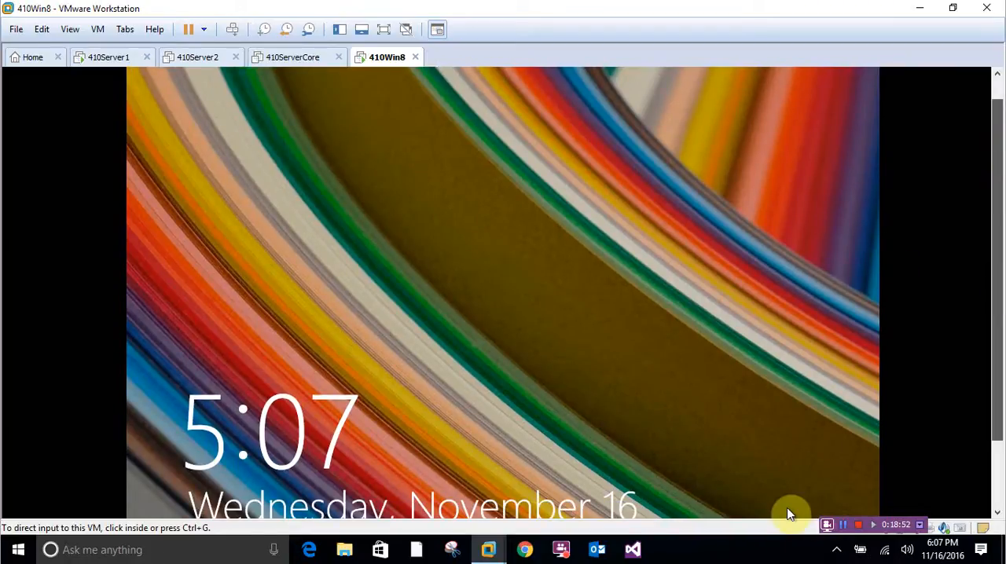
pyautogui.click(478, 337)
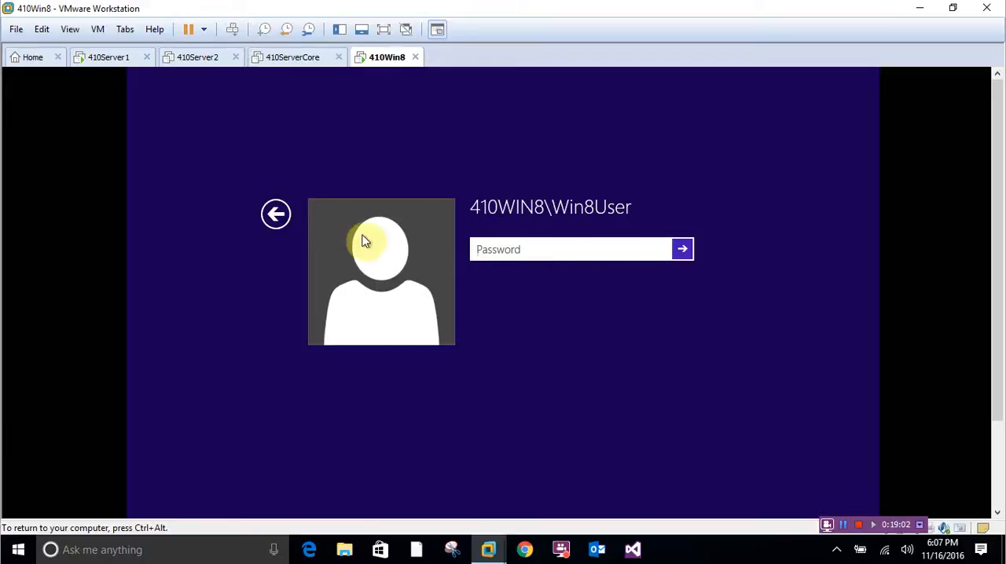
pyautogui.click(275, 214)
pyautogui.click(568, 292)
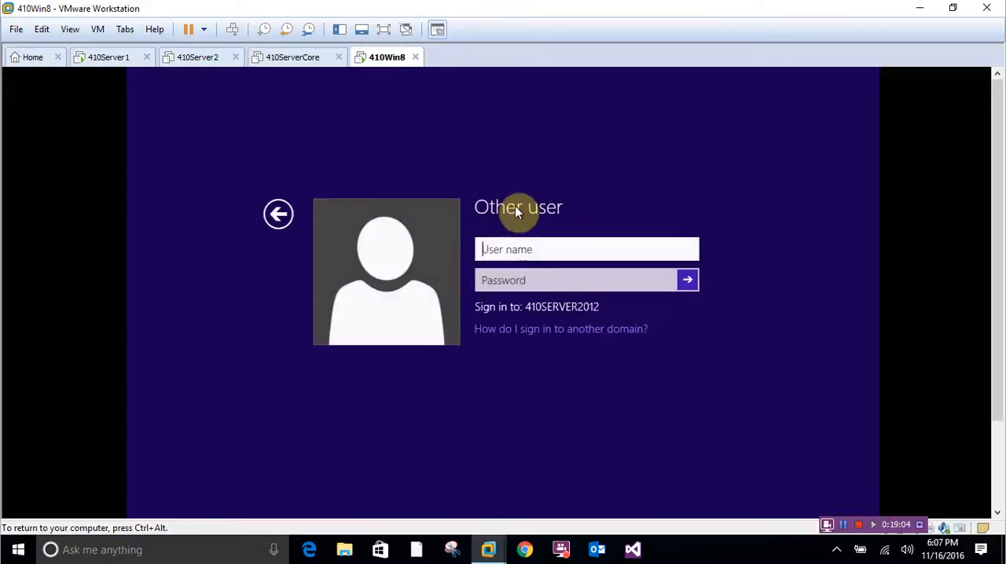
pyautogui.write('test')
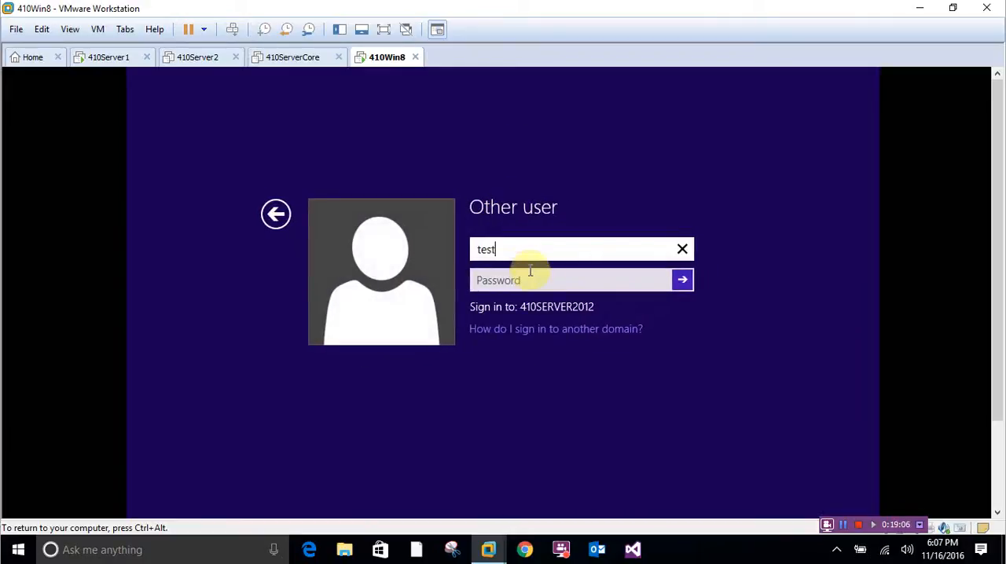
pyautogui.write('user1')
pyautogui.press('Tab')
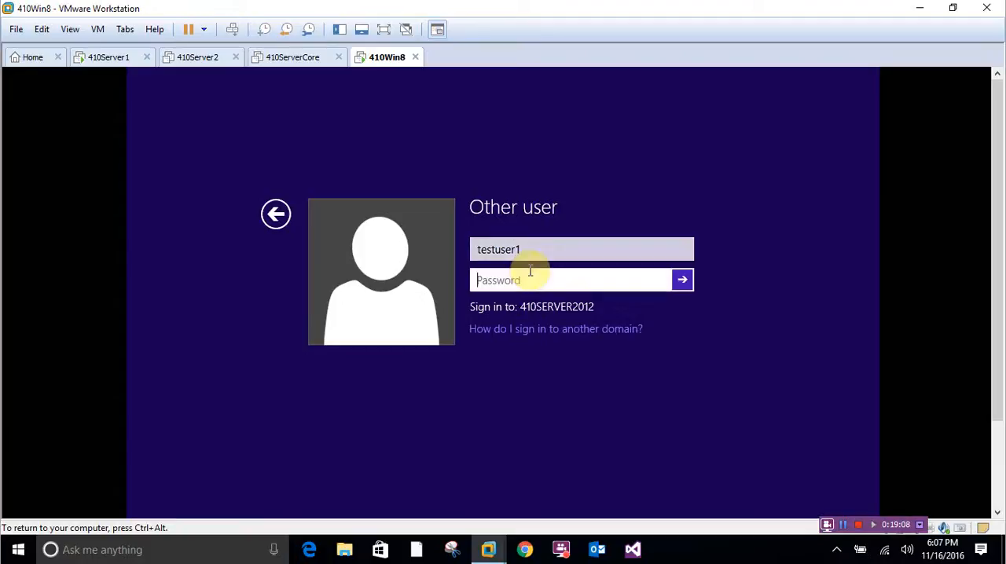
pyautogui.write('Password1')
pyautogui.press('Return')
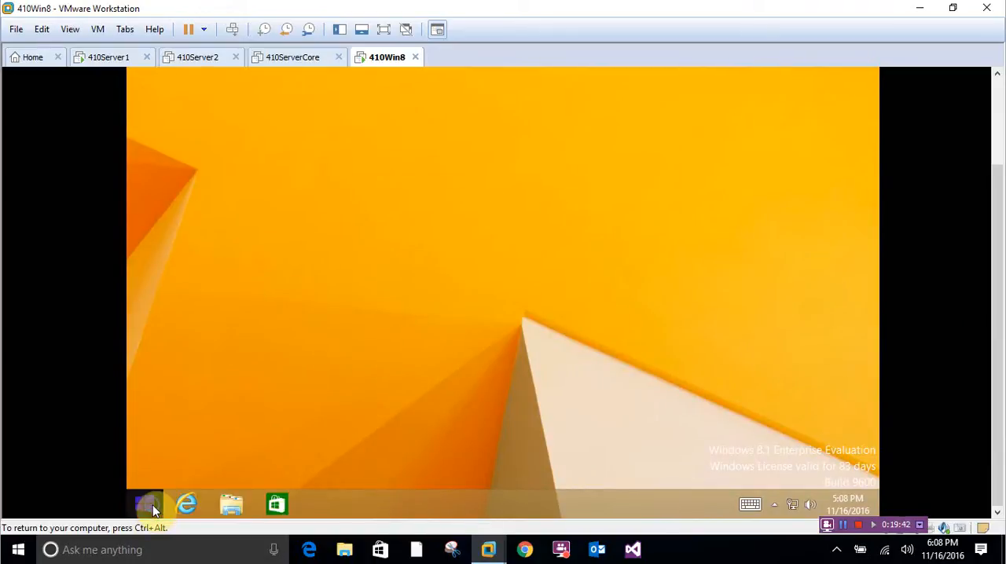
pyautogui.rightClick(147, 511)
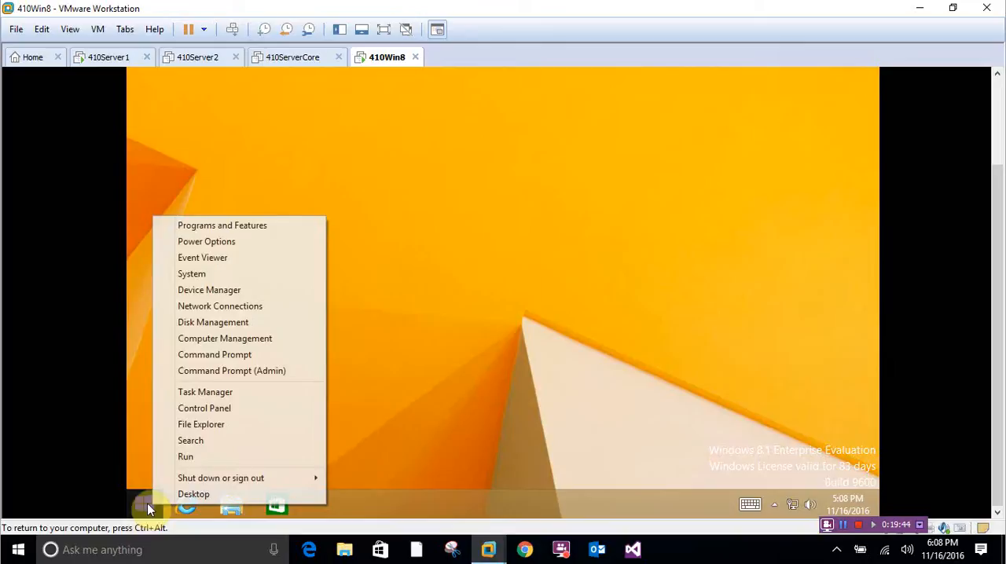
pyautogui.click(191, 459)
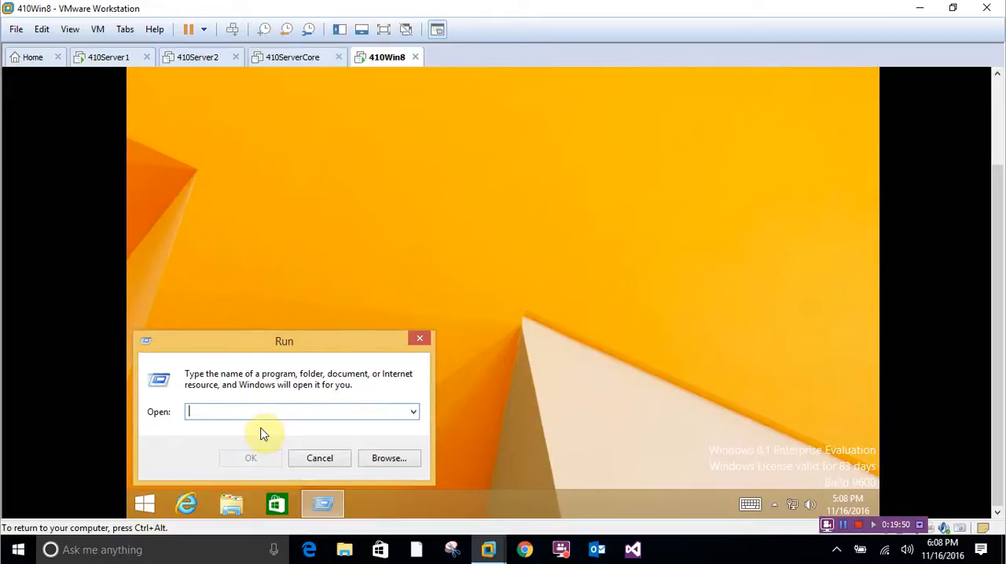
pyautogui.click(320, 458)
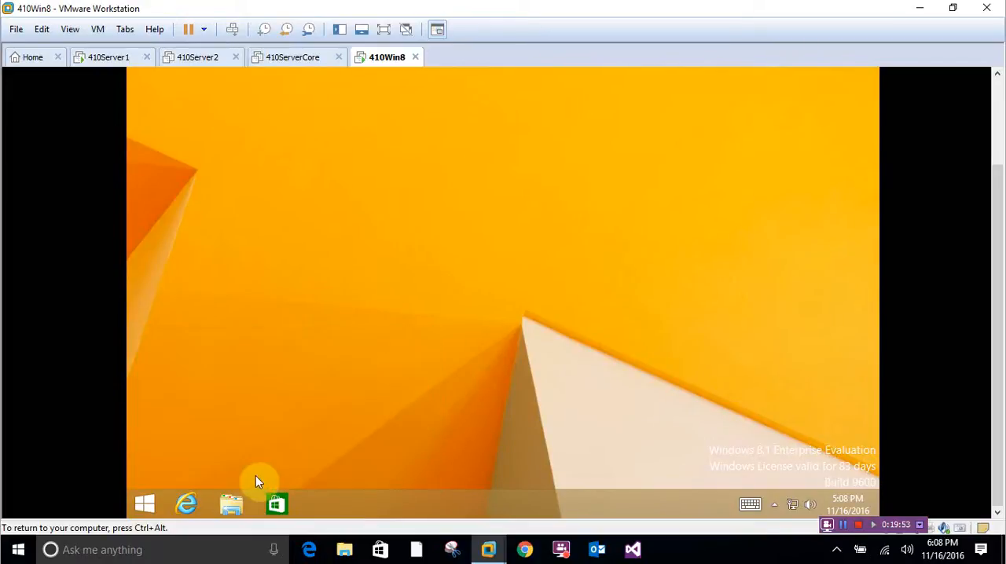
# - Start the Command Prompt on 410Win8 with administrator rights
pyautogui.click(144, 517)
pyautogui.rightClick(141, 509)
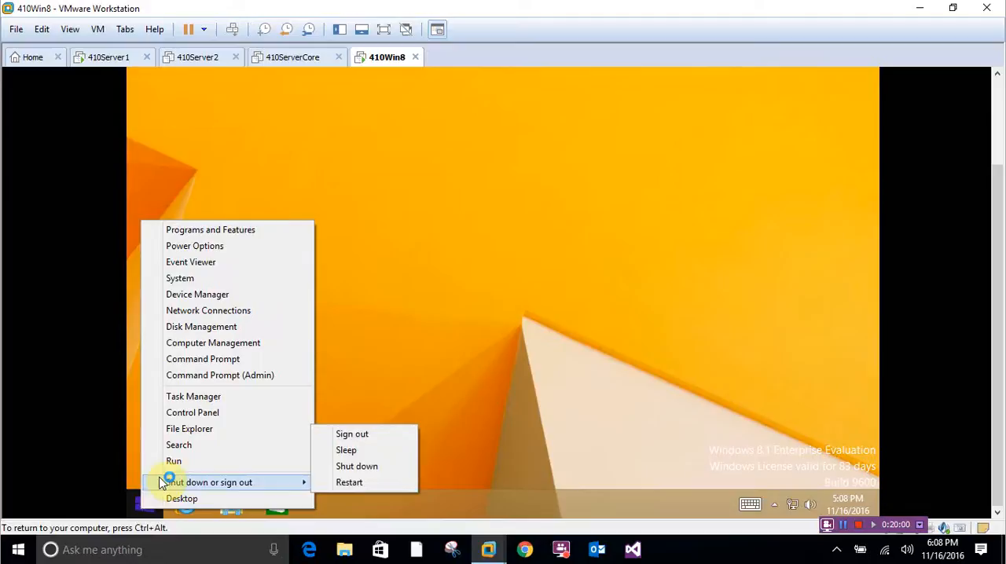
pyautogui.click(221, 376)
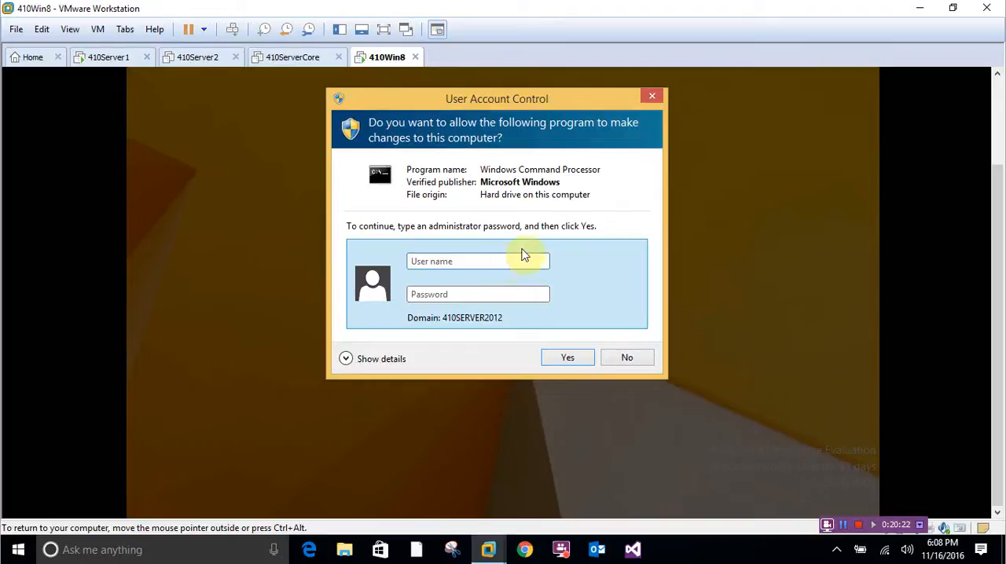
# - Try to authorize the elevated Command Prompt with user name Win8User and the account password
pyautogui.click(484, 260)
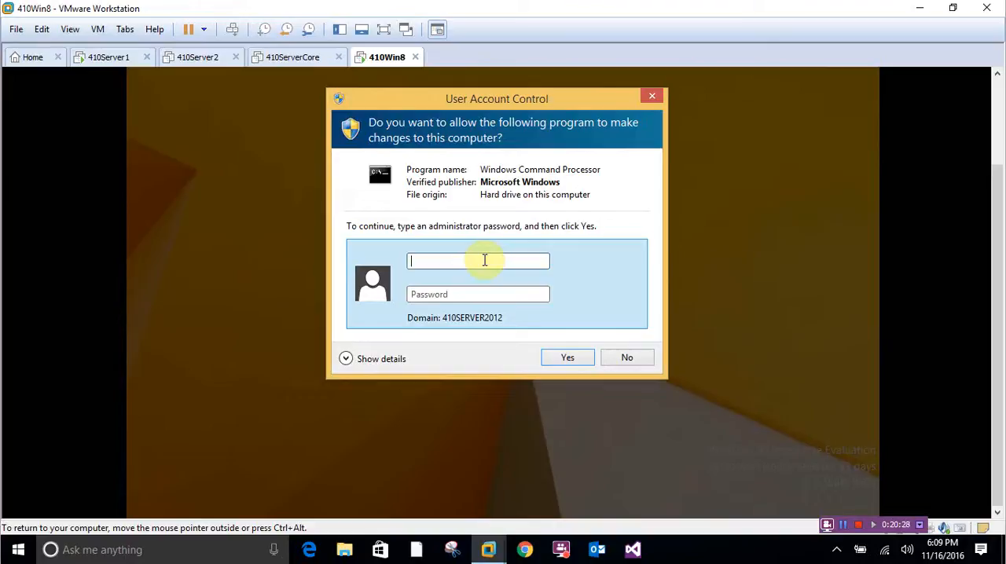
pyautogui.write('Win')
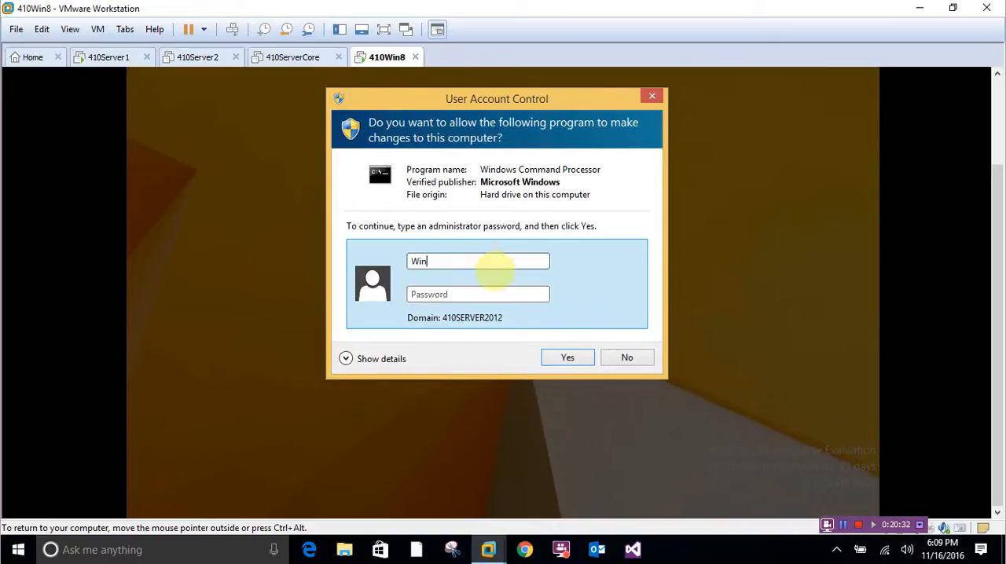
pyautogui.write('8User')
pyautogui.press('Tab')
pyautogui.write('**********')
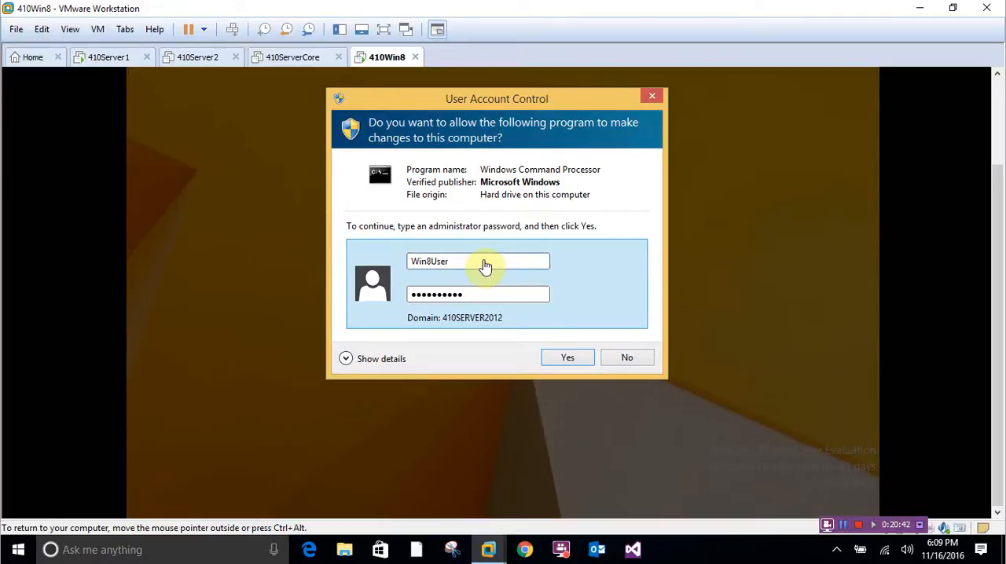
pyautogui.press('Return')
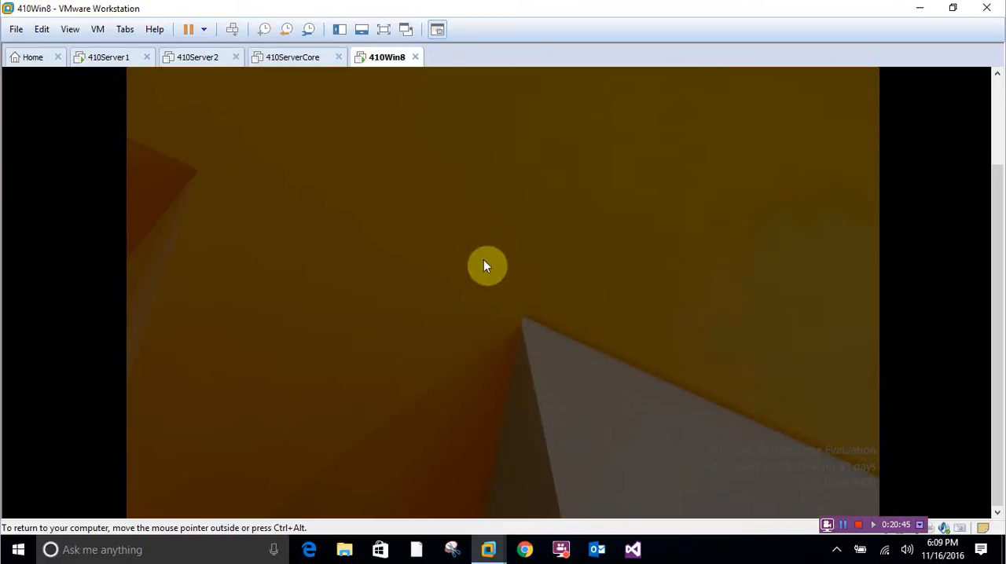
pyautogui.click(871, 518)
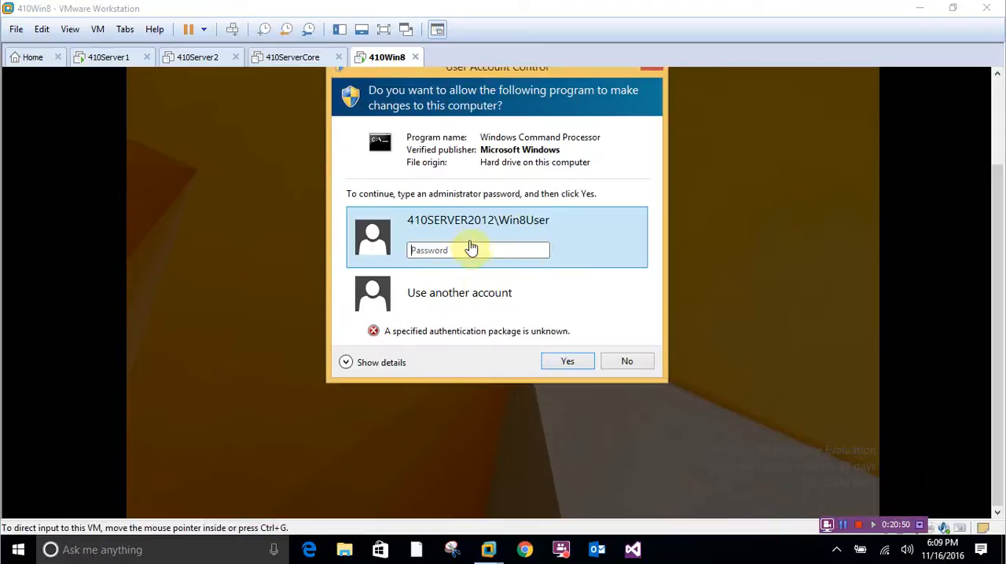
# - Retry the elevation request for 410SERVER2012\Win8User by re-entering the account password
pyautogui.click(451, 250)
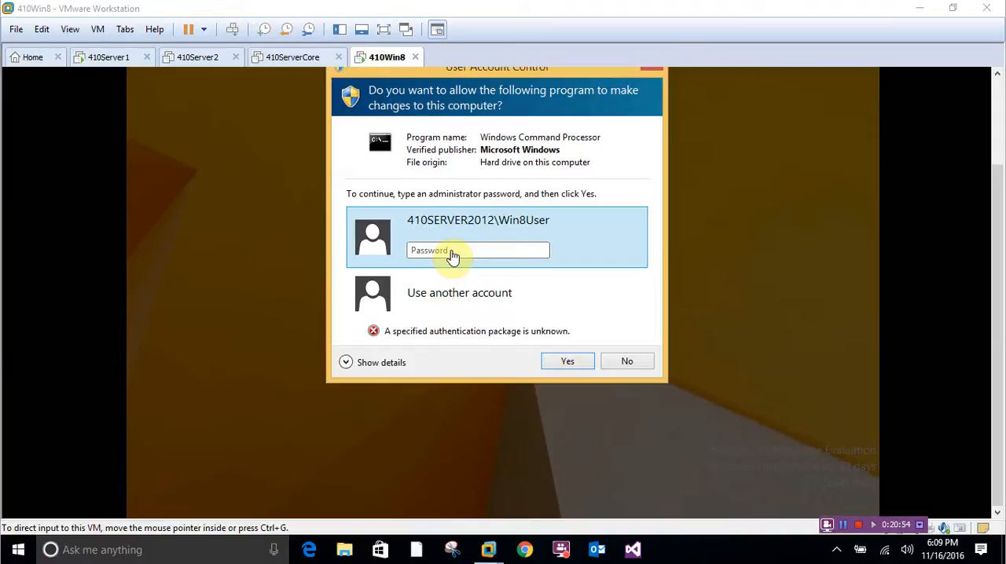
pyautogui.click(451, 255)
pyautogui.write('••')
pyautogui.press('BackSpace')
pyautogui.press('BackSpace')
pyautogui.write('••••••••••')
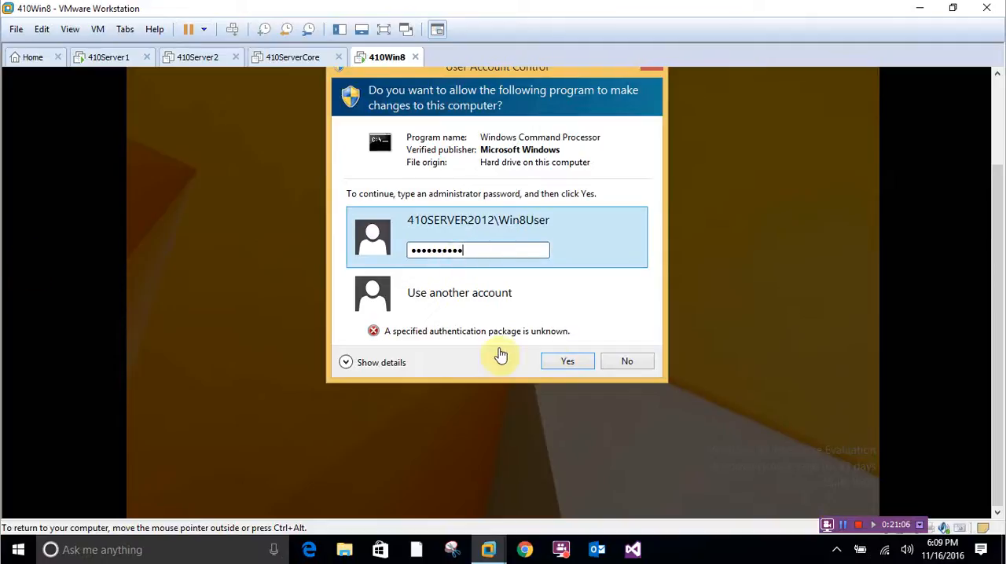
pyautogui.click(563, 364)
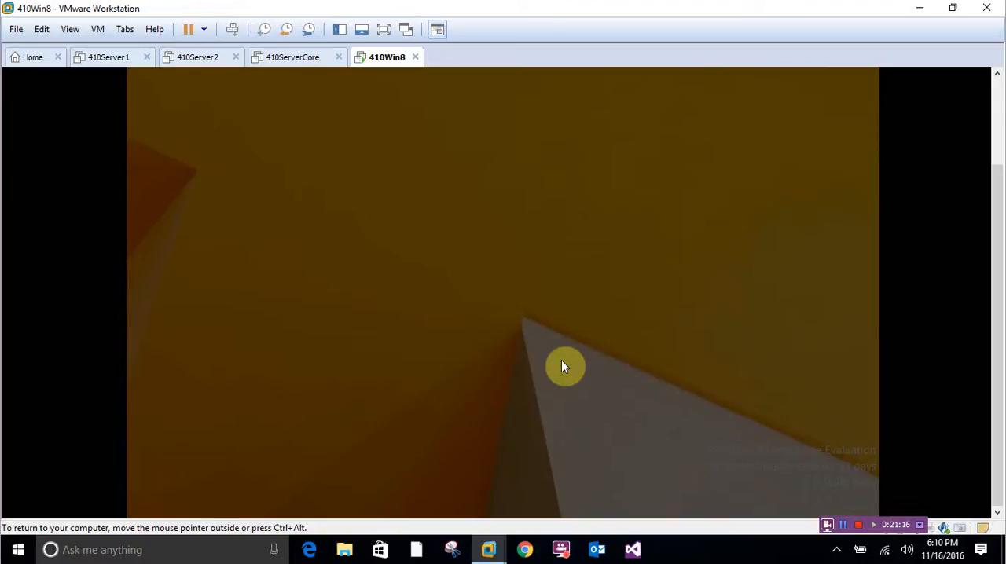
# - Approve the Command Prompt elevation request using the administrator account of domain 410SERVER2012 and its password
pyautogui.moveTo(999, 299); pyautogui.dragTo(996, 229)
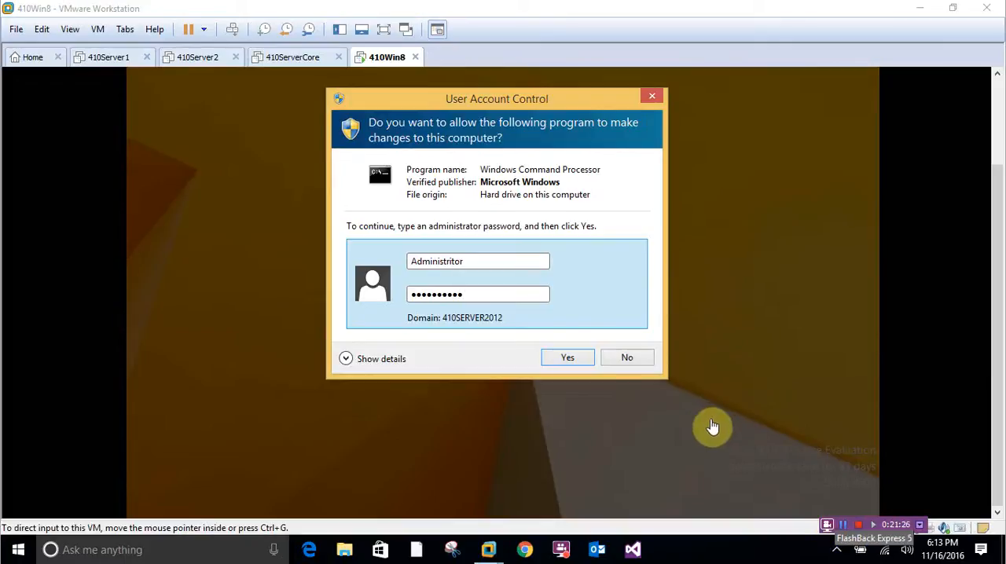
pyautogui.click(572, 363)
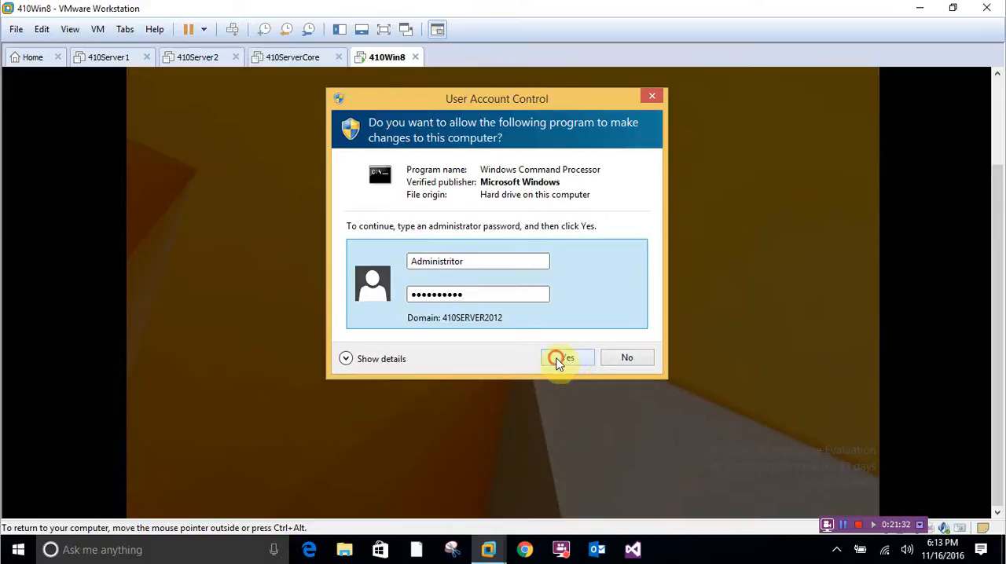
pyautogui.click(559, 361)
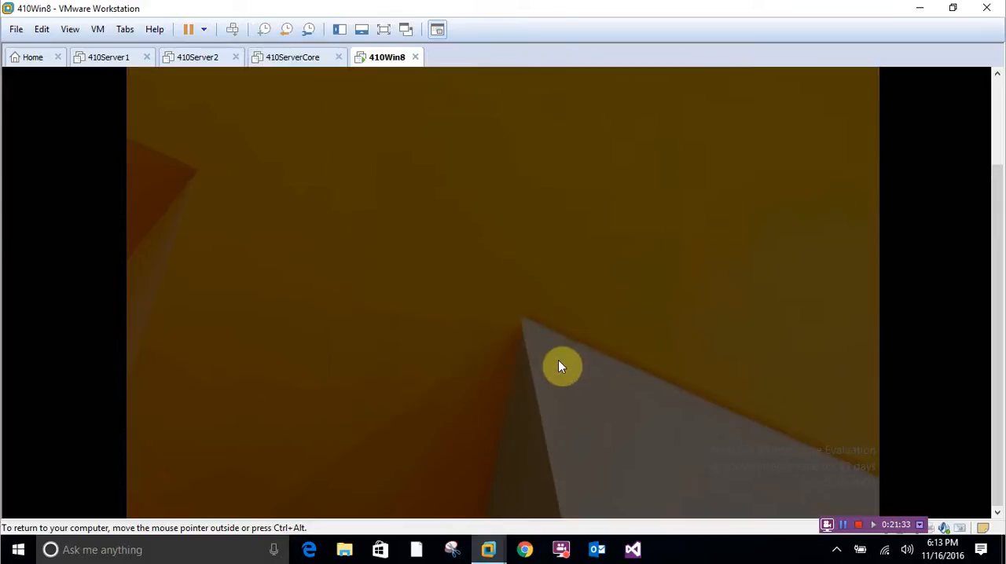
pyautogui.click(846, 531)
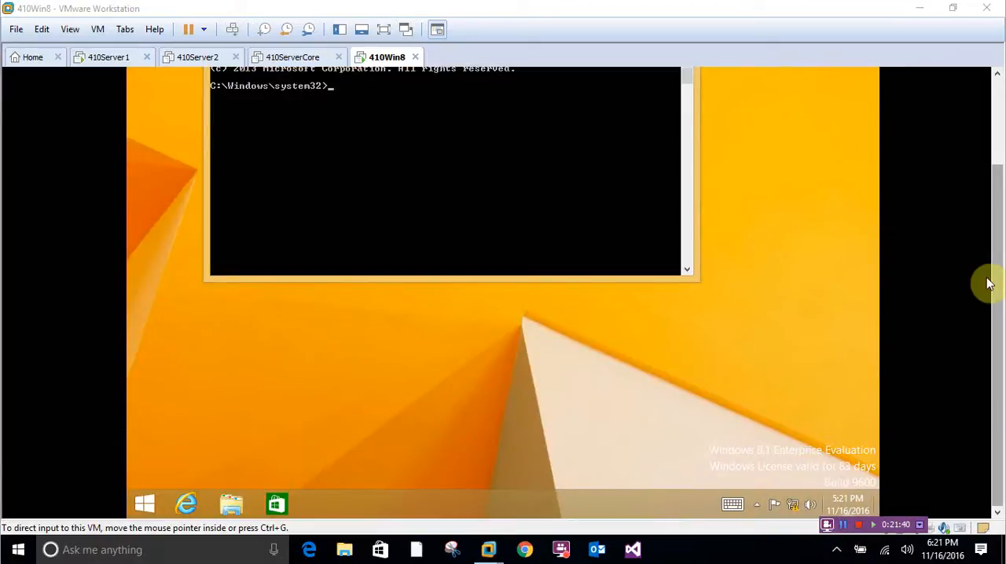
# - Run secpol.msc from the elevated Command Prompt to open the Local Security Policy console
pyautogui.moveTo(996, 297); pyautogui.dragTo(990, 158)
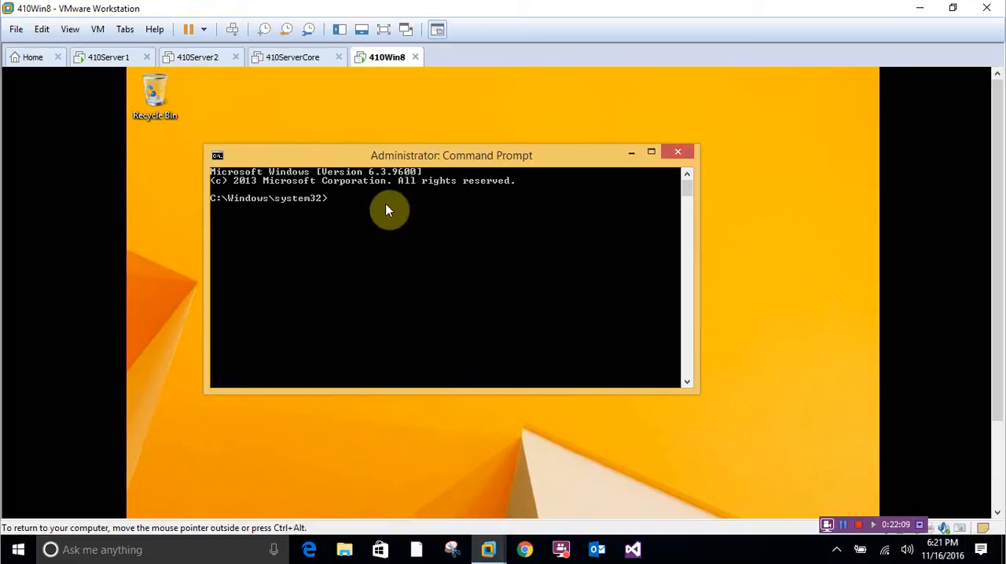
pyautogui.write('secpol.msc')
pyautogui.press('Return')
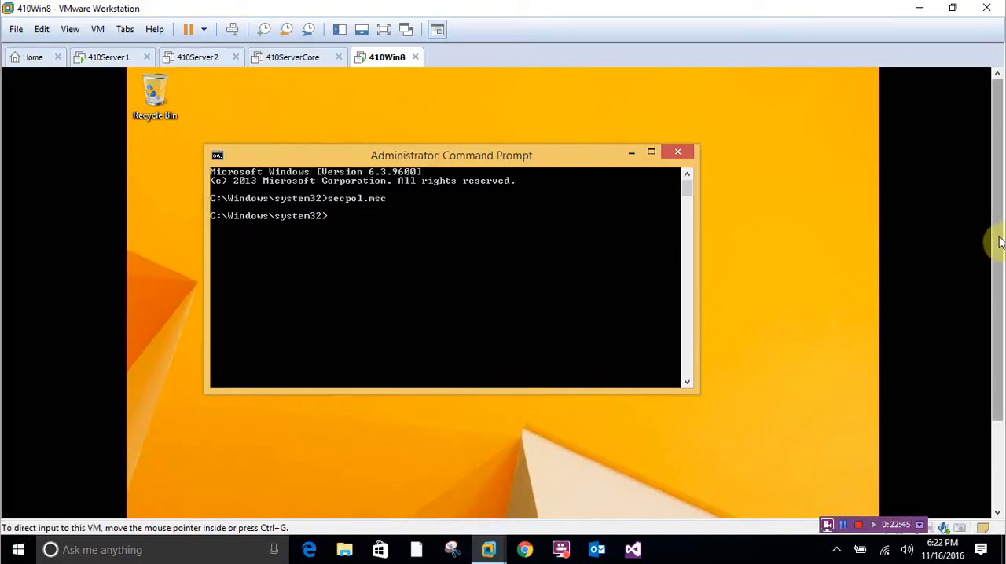
pyautogui.scroll(-1, 1000, 247)
pyautogui.moveTo(983, 312); pyautogui.dragTo(1000, 200)
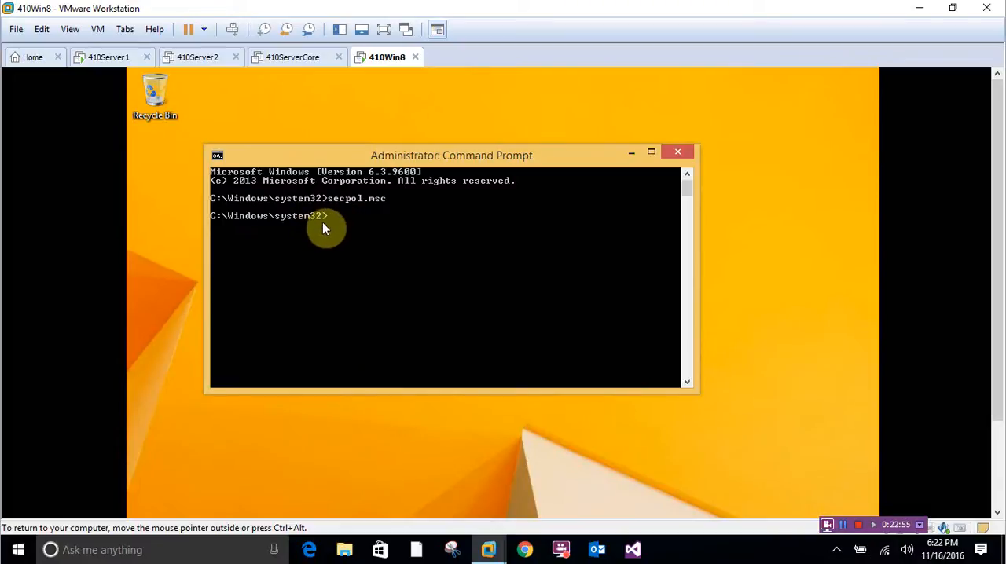
pyautogui.moveTo(998, 279); pyautogui.dragTo(978, 188)
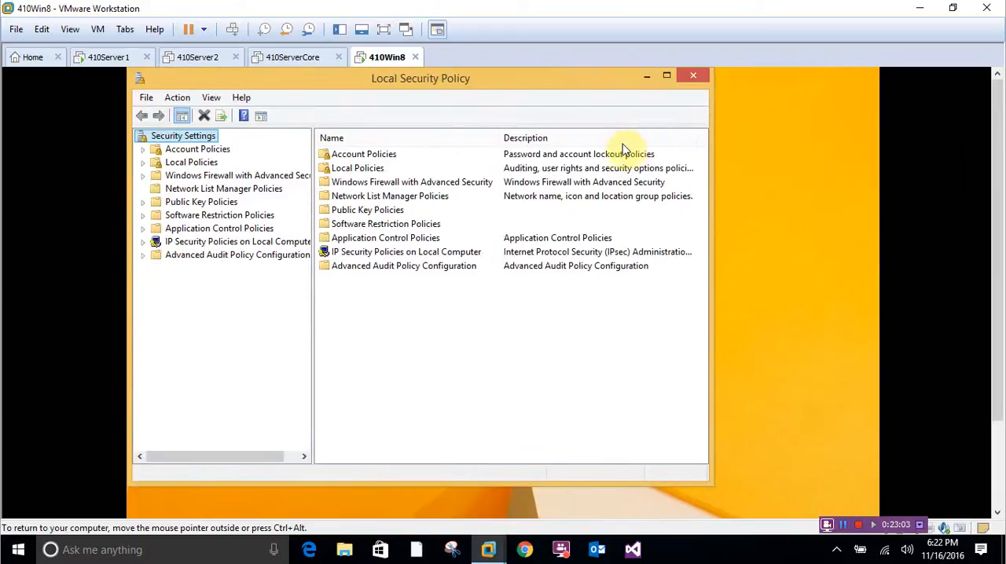
# - Under Local Policies, User Rights Assignment, review which groups have the Allow log on locally right, then close its properties
pyautogui.click(142, 163)
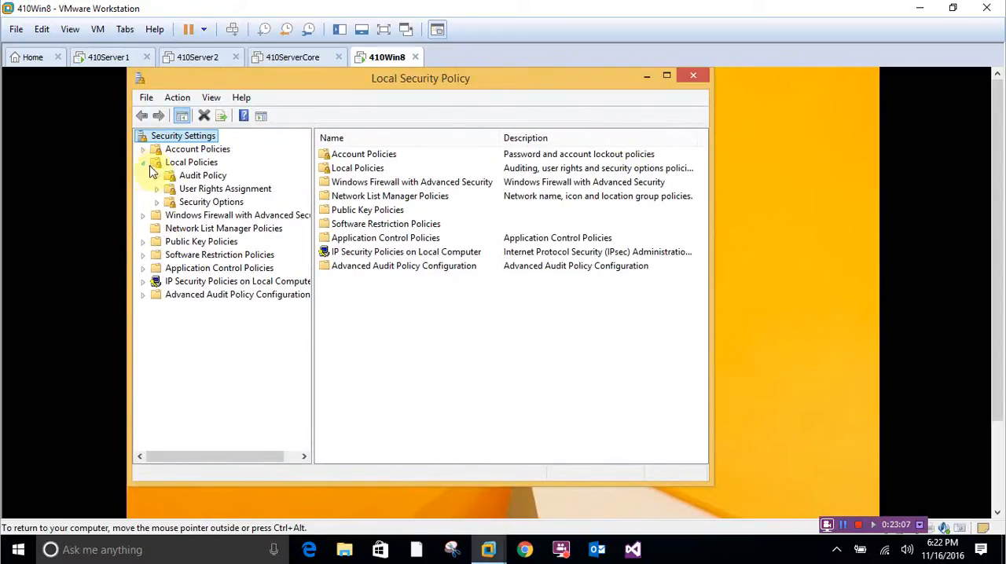
pyautogui.click(193, 190)
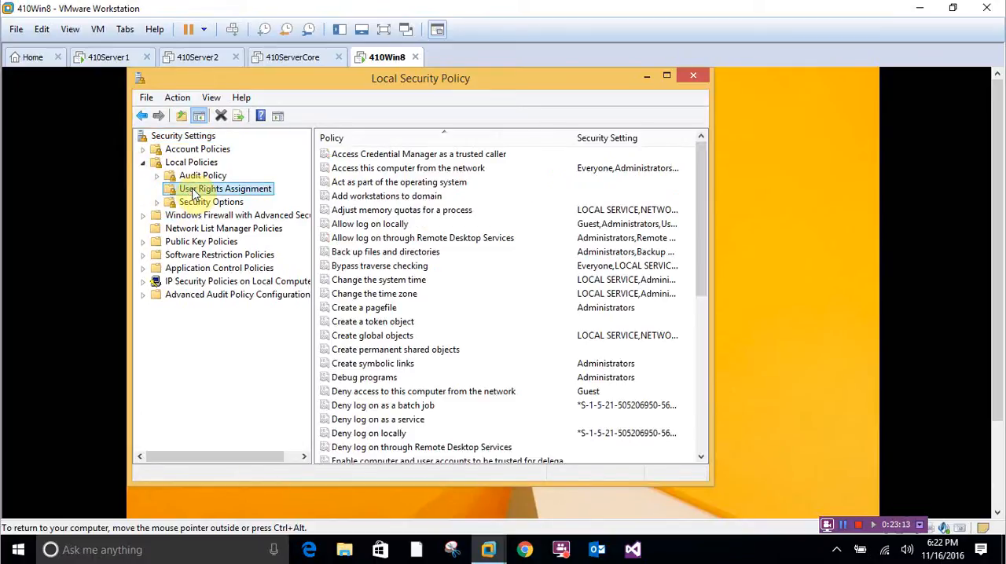
pyautogui.click(355, 226)
pyautogui.doubleClick(355, 228)
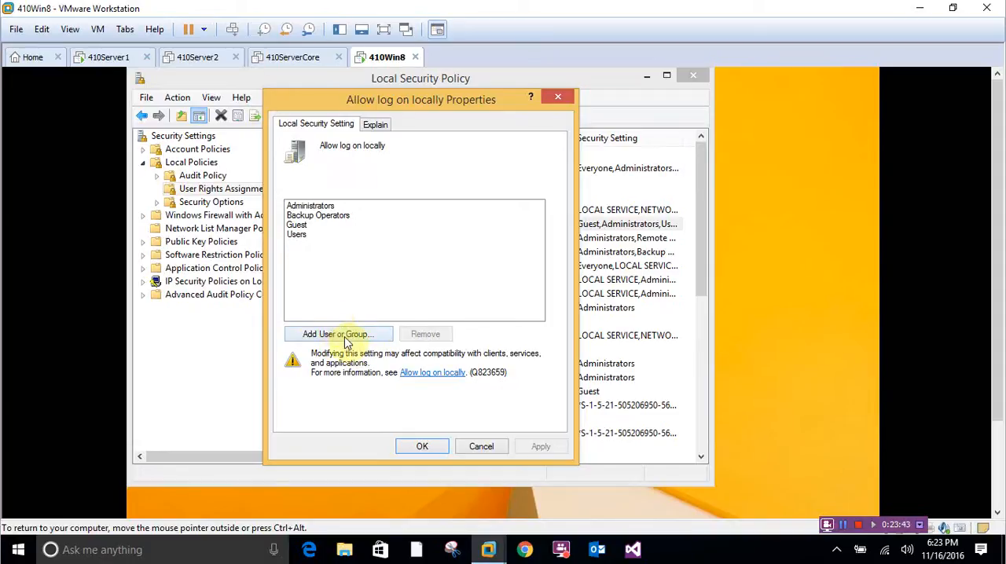
pyautogui.click(422, 448)
pyautogui.click(425, 448)
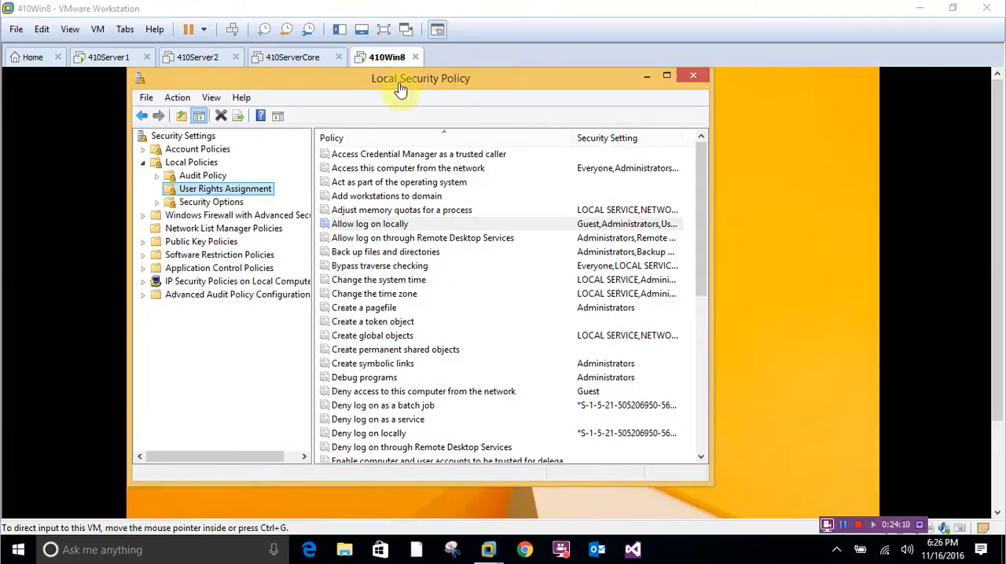
# - Switch to the 410Server1 machine and open Group Policy Management from Server Manager
pyautogui.click(116, 58)
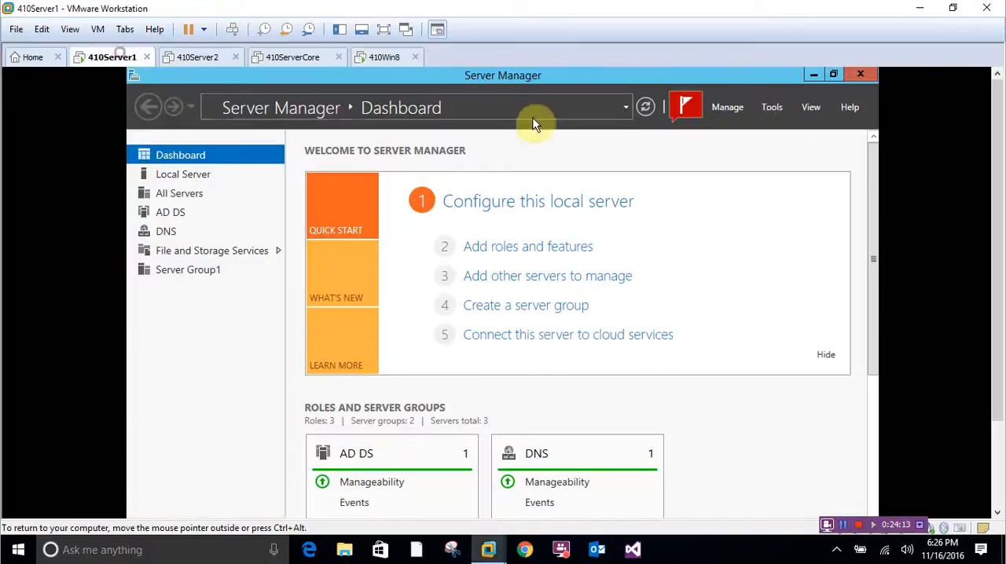
pyautogui.click(762, 114)
pyautogui.click(698, 309)
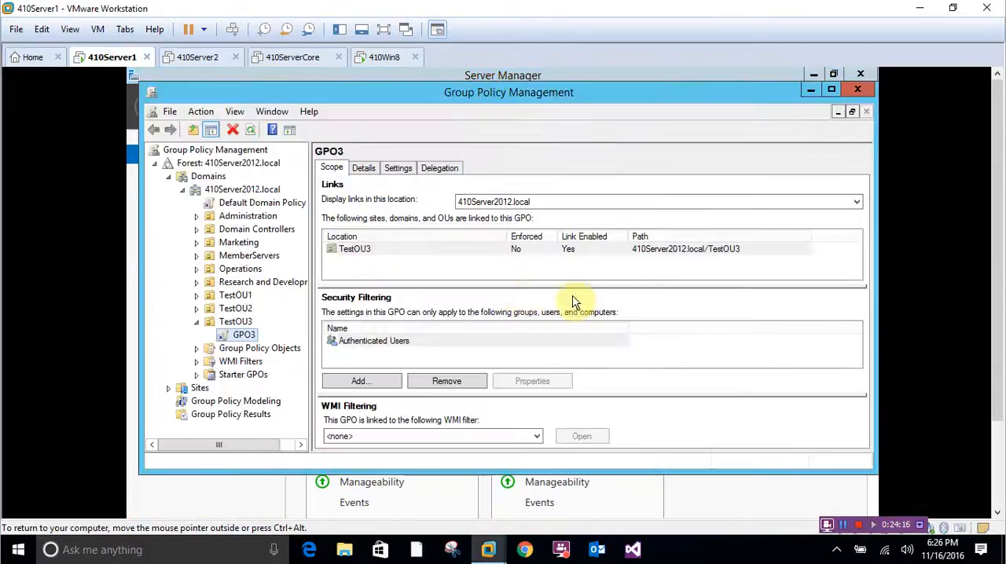
# - Delete the GPO3 link from the TestOU3 organizational unit and check that unit for remaining linked policies
pyautogui.click(232, 324)
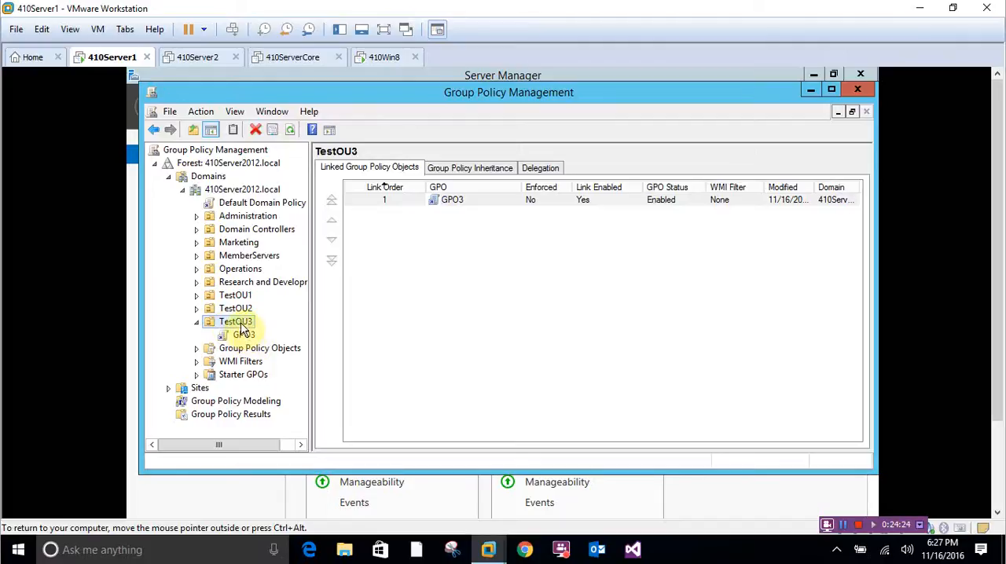
pyautogui.rightClick(239, 325)
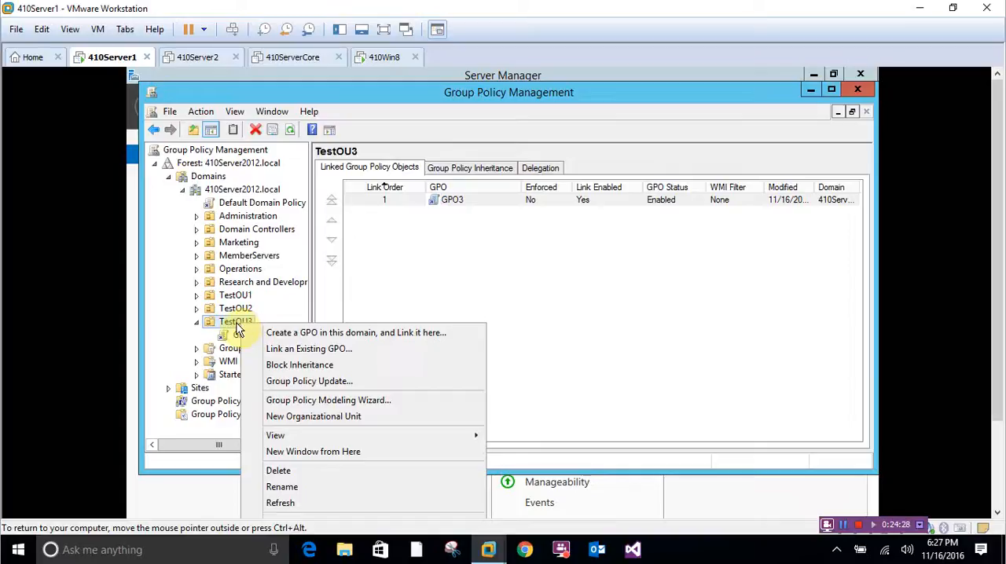
pyautogui.click(476, 201)
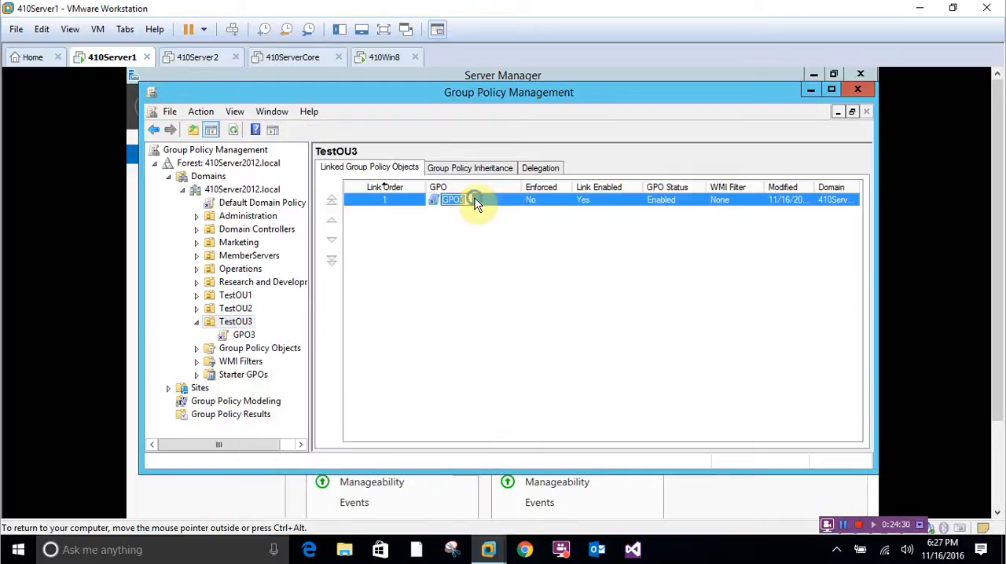
pyautogui.rightClick(476, 202)
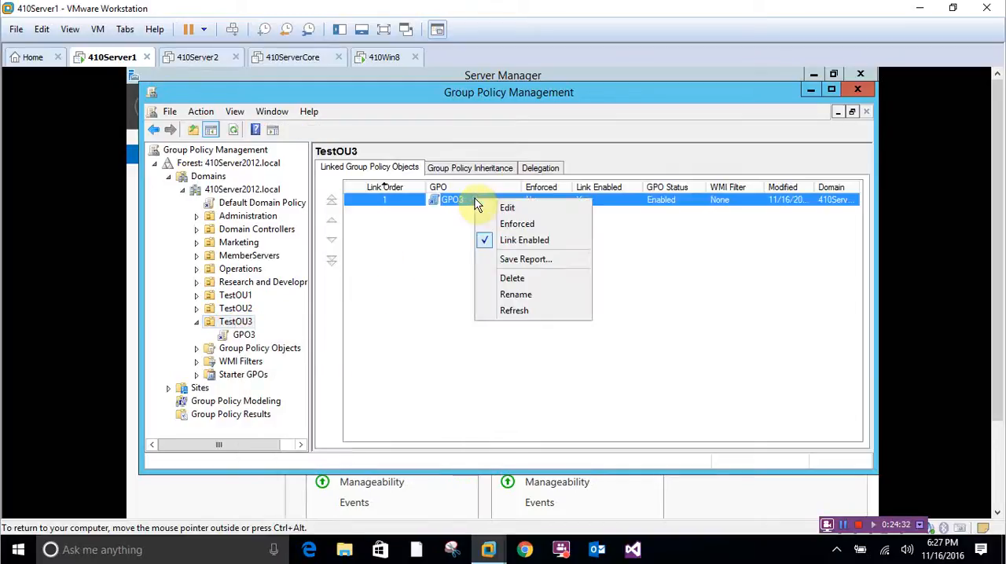
pyautogui.click(248, 336)
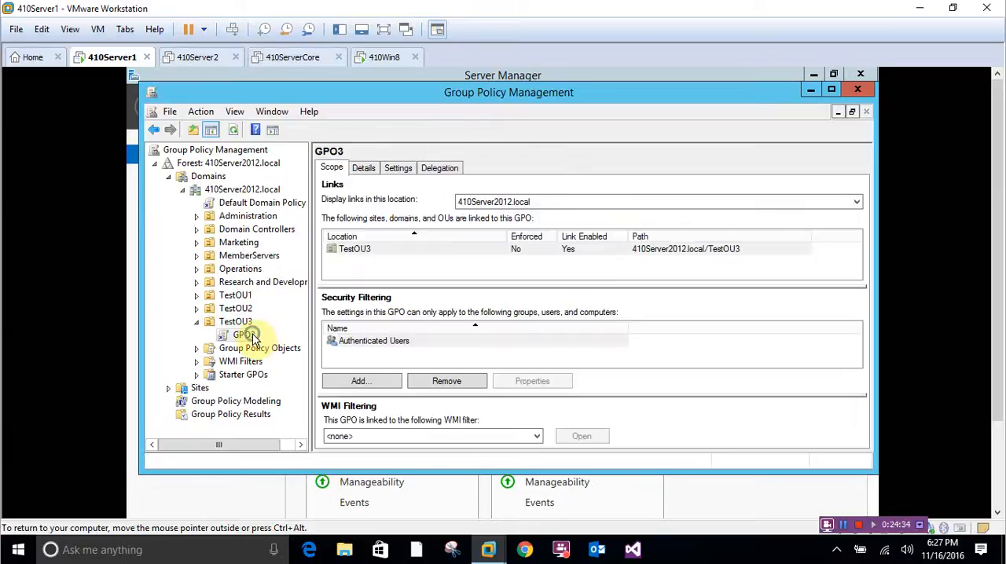
pyautogui.rightClick(251, 338)
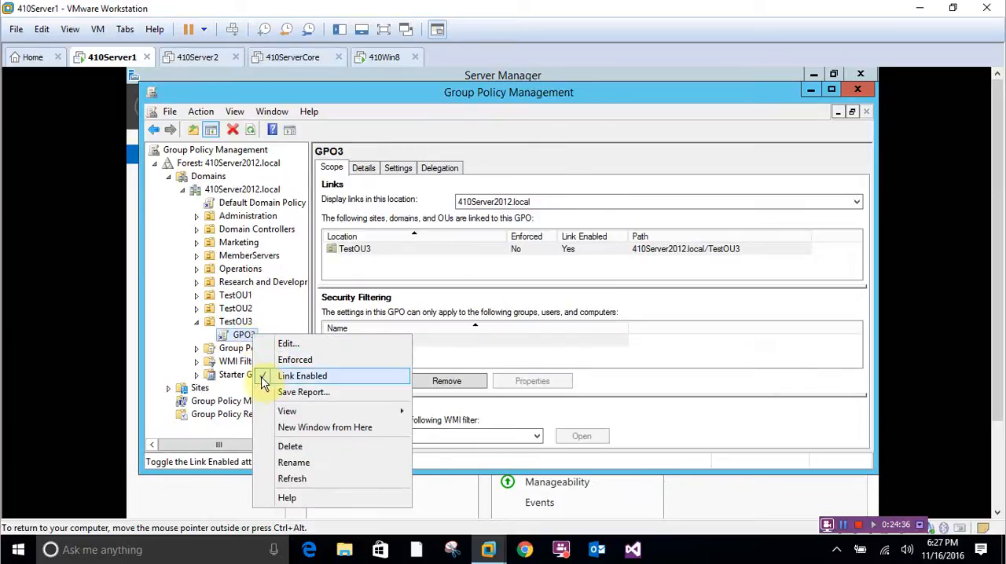
pyautogui.click(290, 446)
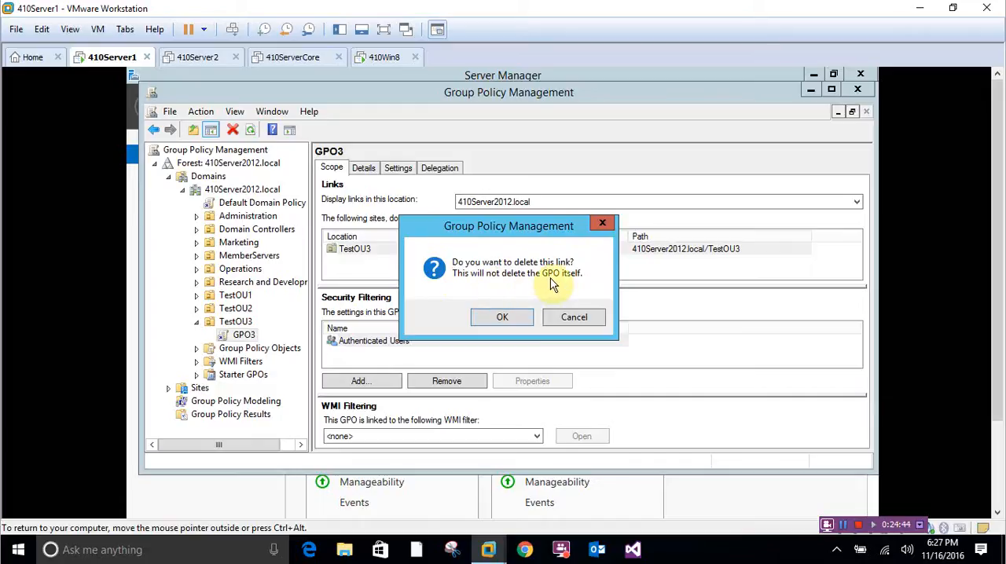
pyautogui.click(510, 321)
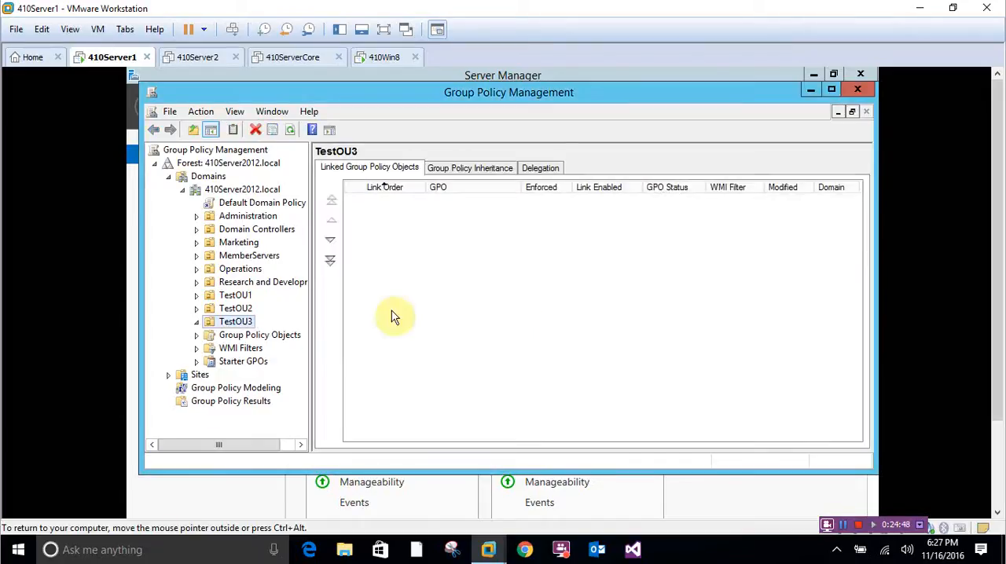
pyautogui.click(223, 324)
pyautogui.click(197, 323)
pyautogui.click(197, 323)
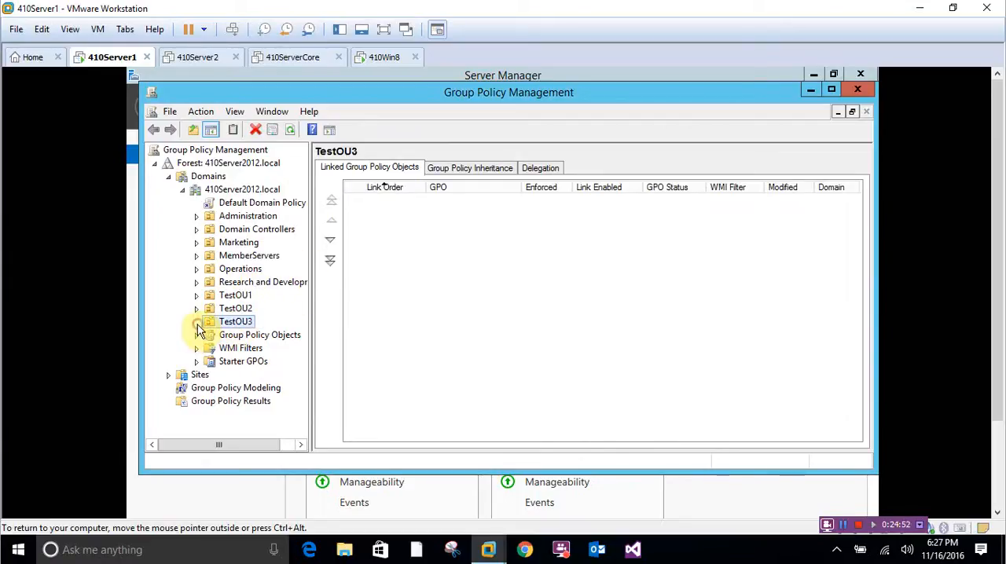